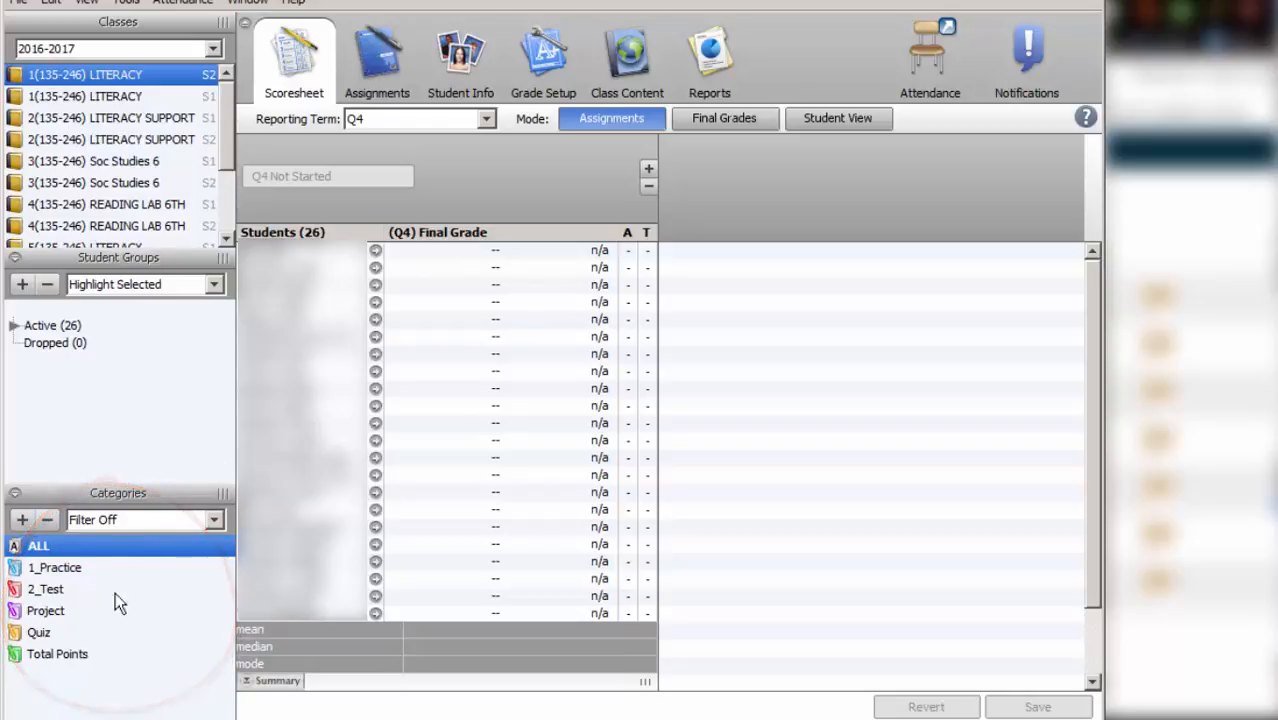
# Step: Create a blue assignment category named Formative Assessment, abbreviated FA, with 10 points possible and the Points score type
pyautogui.click(21, 520)
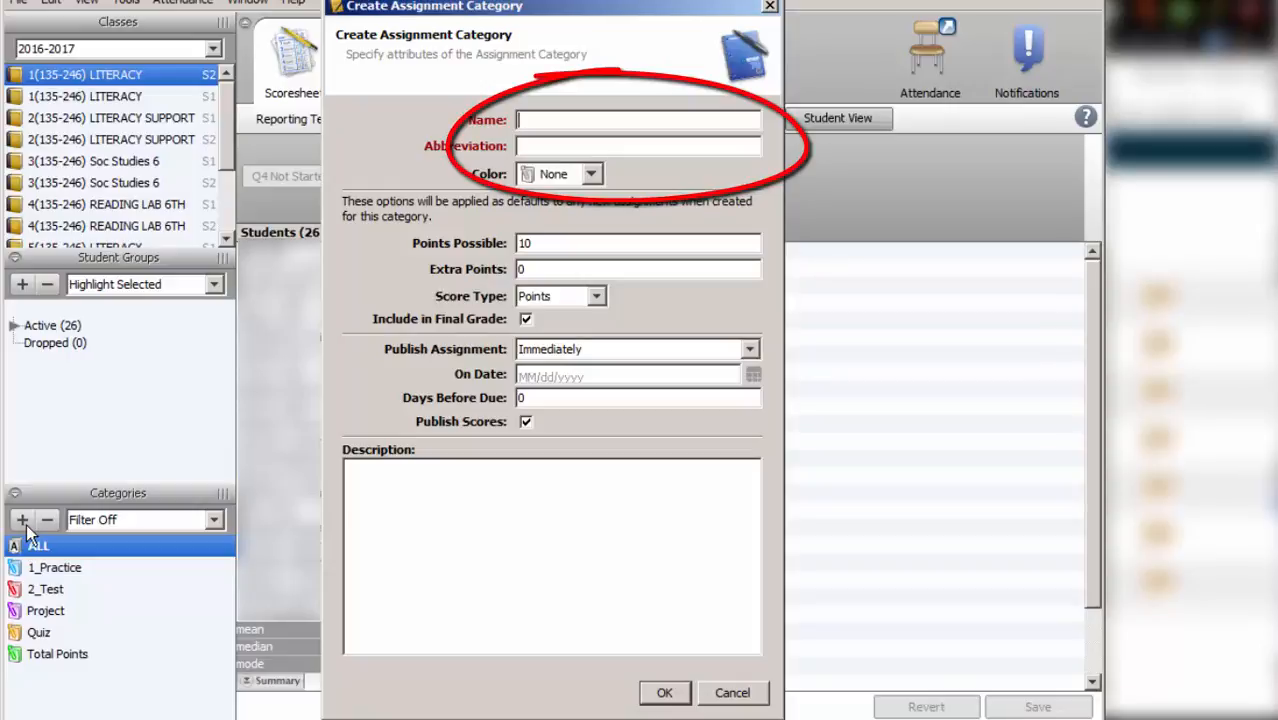
pyautogui.write('Fo')
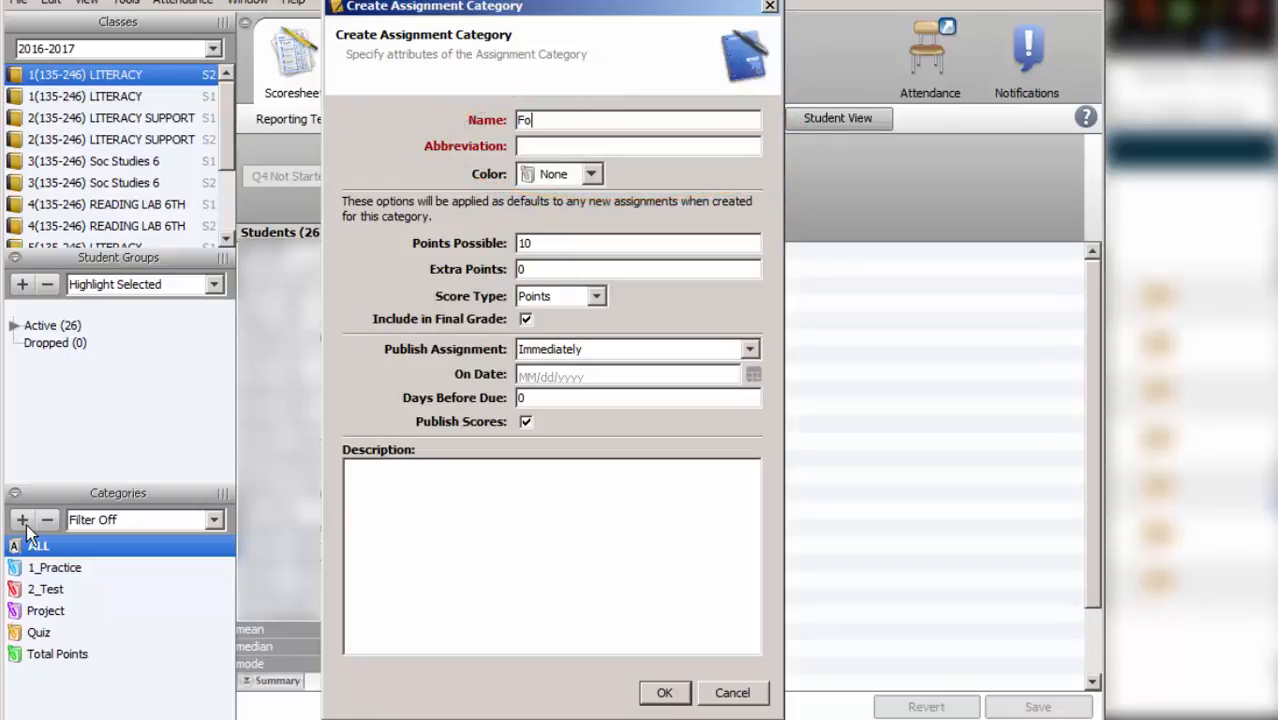
pyautogui.write('rmative Assessment')
pyautogui.press('Tab')
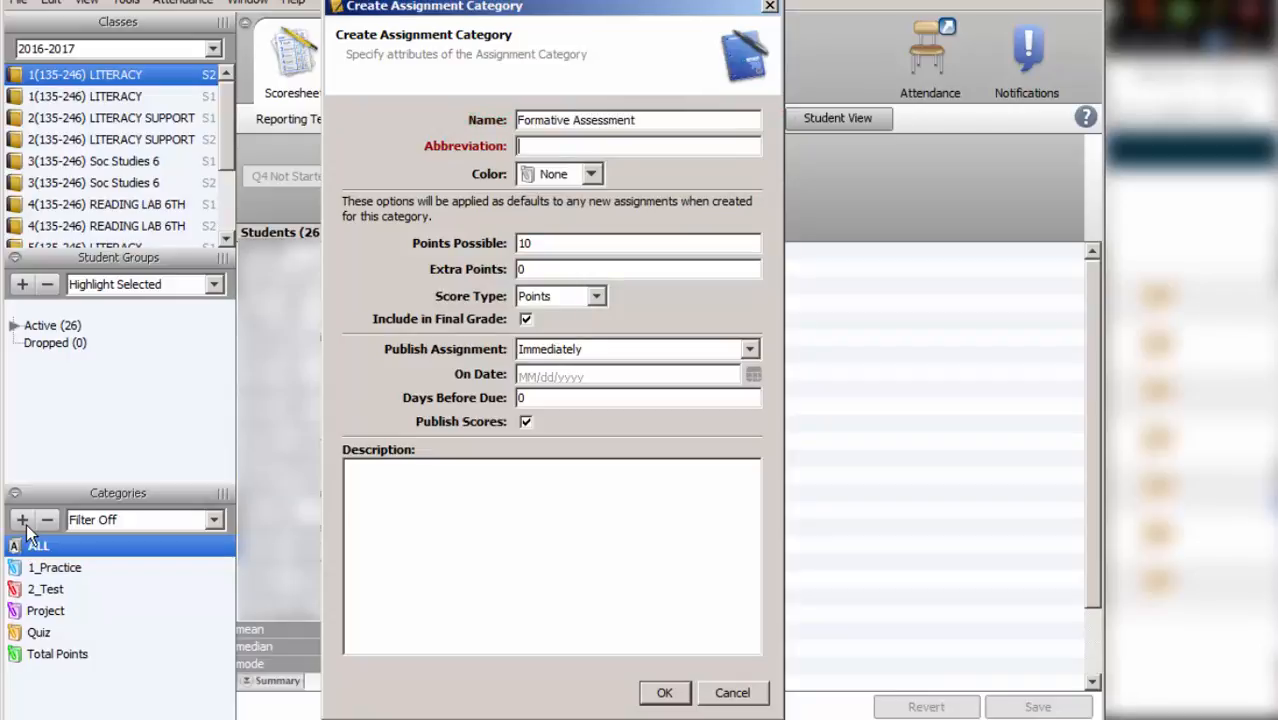
pyautogui.write('FA')
pyautogui.click(591, 174)
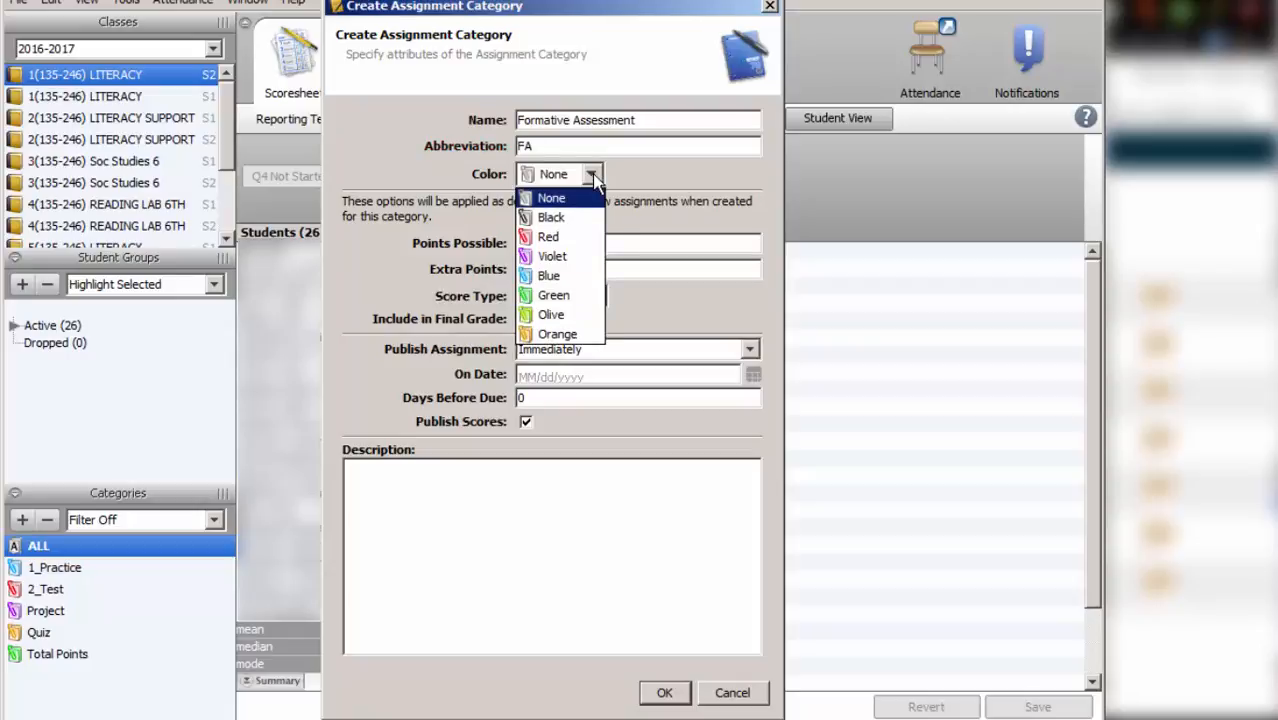
pyautogui.click(586, 278)
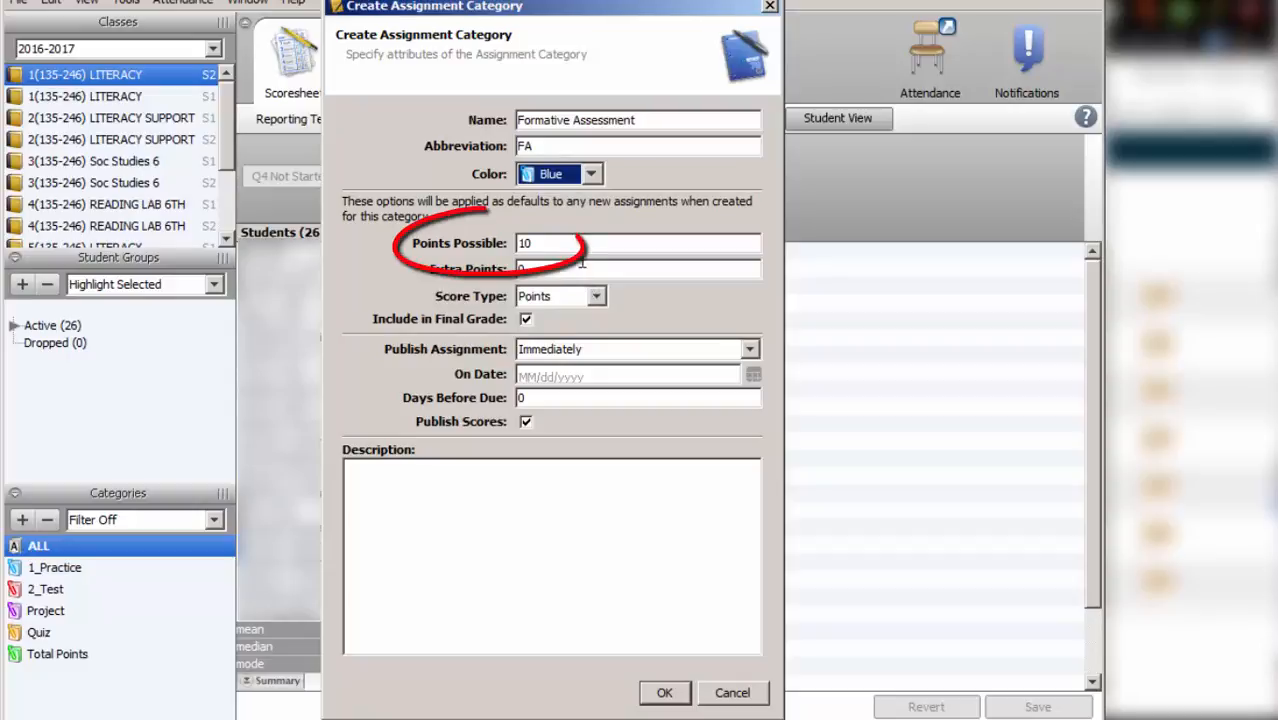
pyautogui.click(577, 244)
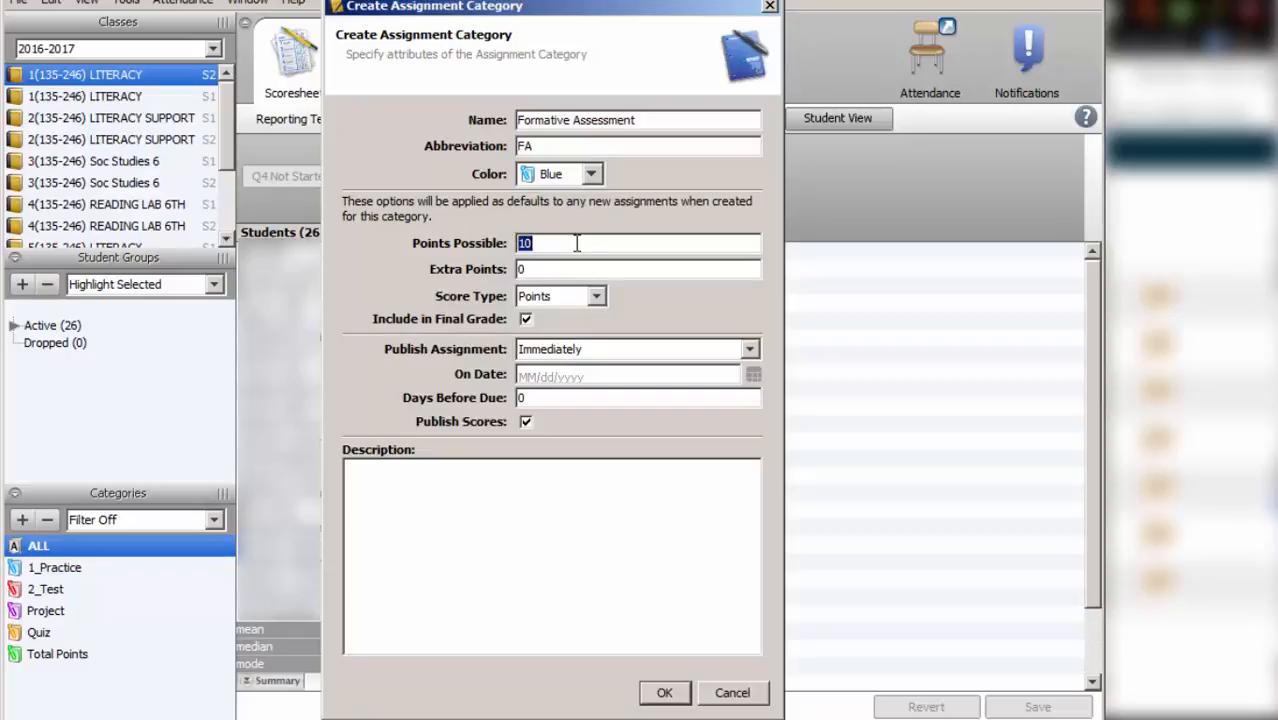
pyautogui.click(575, 300)
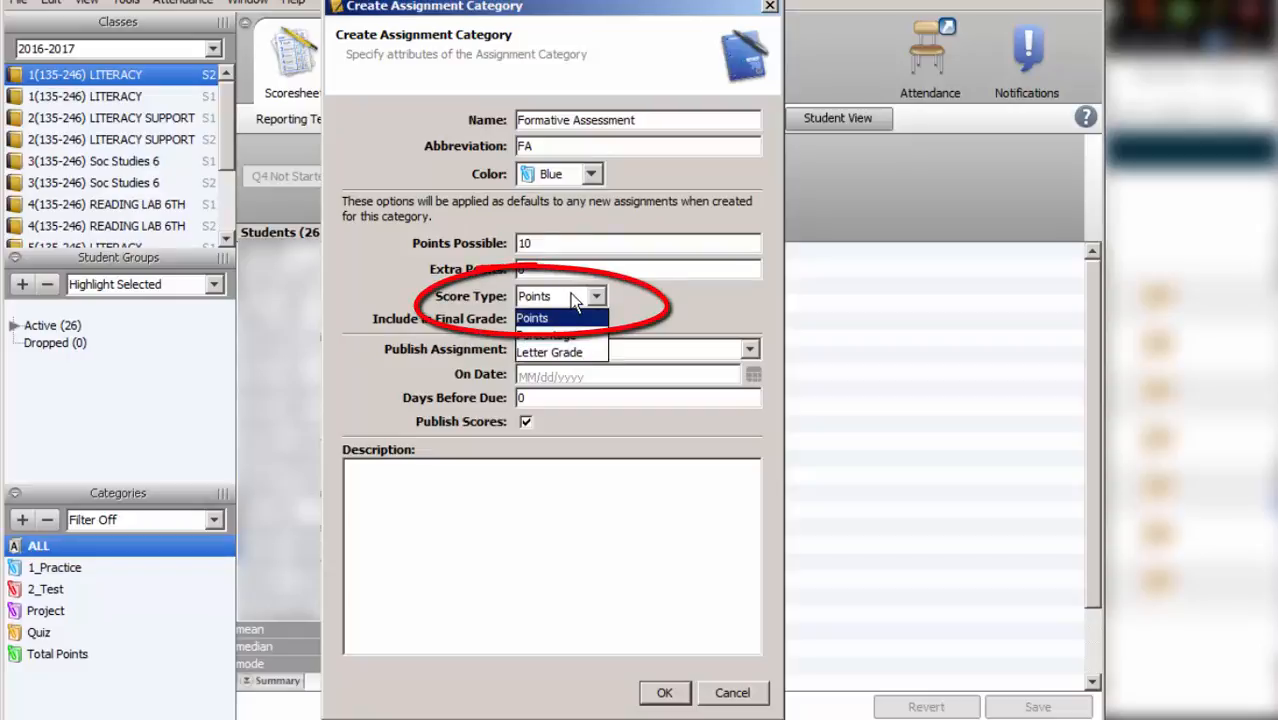
pyautogui.click(575, 300)
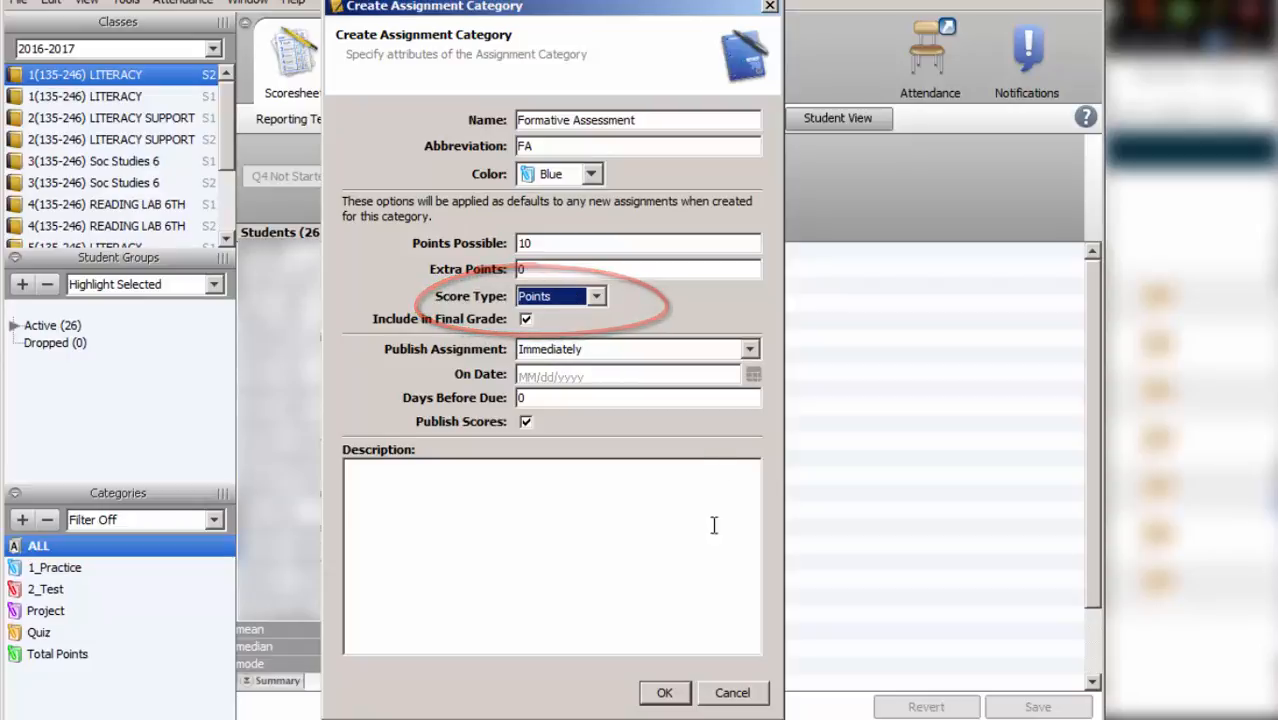
pyautogui.click(665, 693)
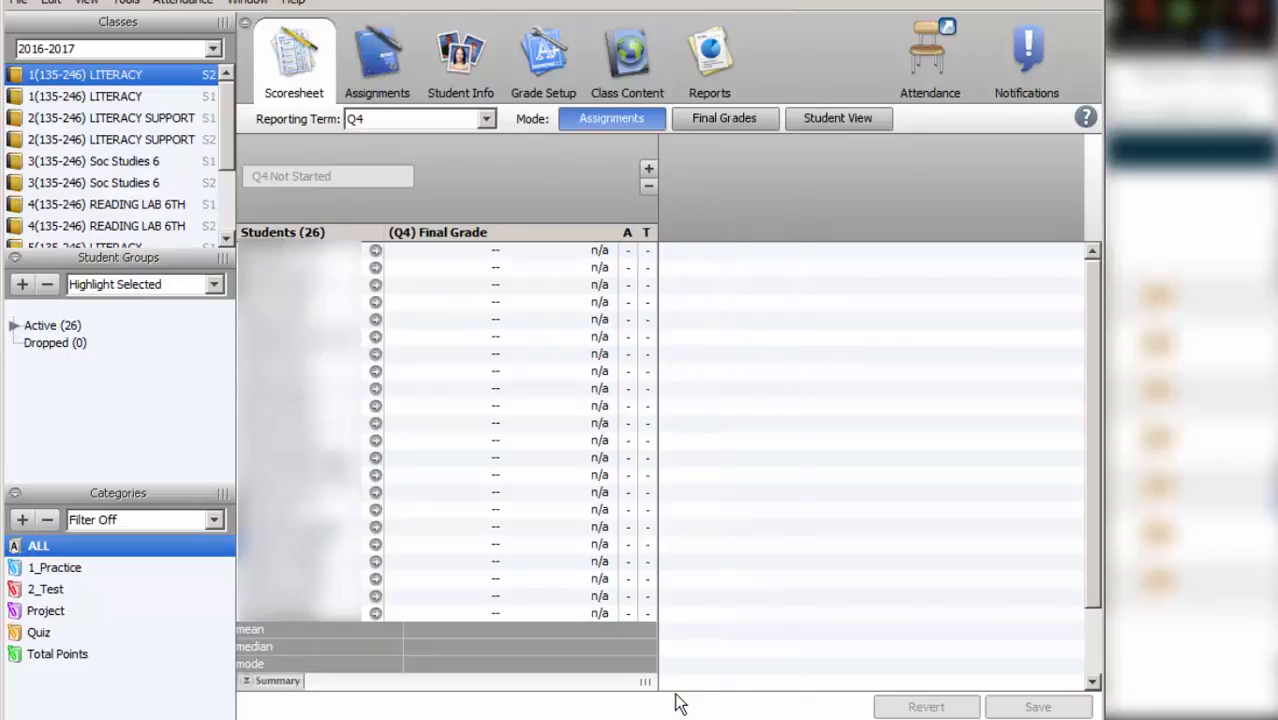
# Step: Create a red assignment category named Summative Assessment, abbreviated SA, with 10 points possible and the Points score type
pyautogui.click(22, 520)
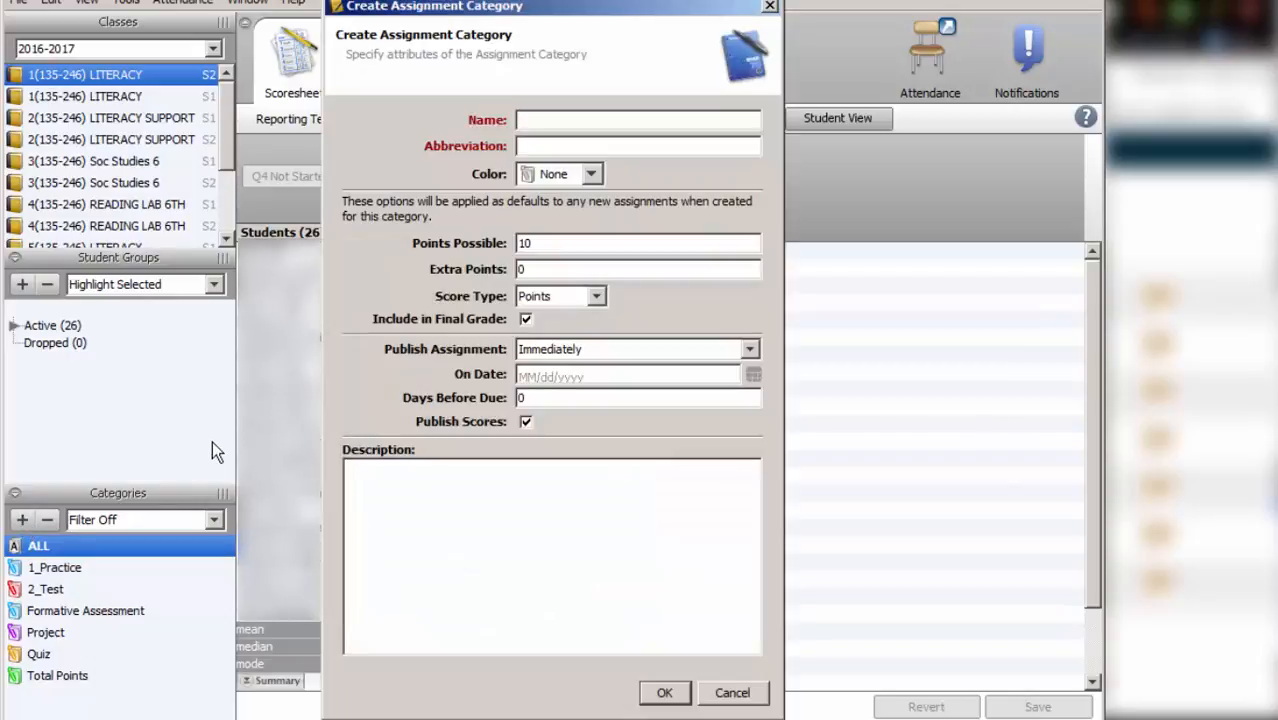
pyautogui.write('Summa')
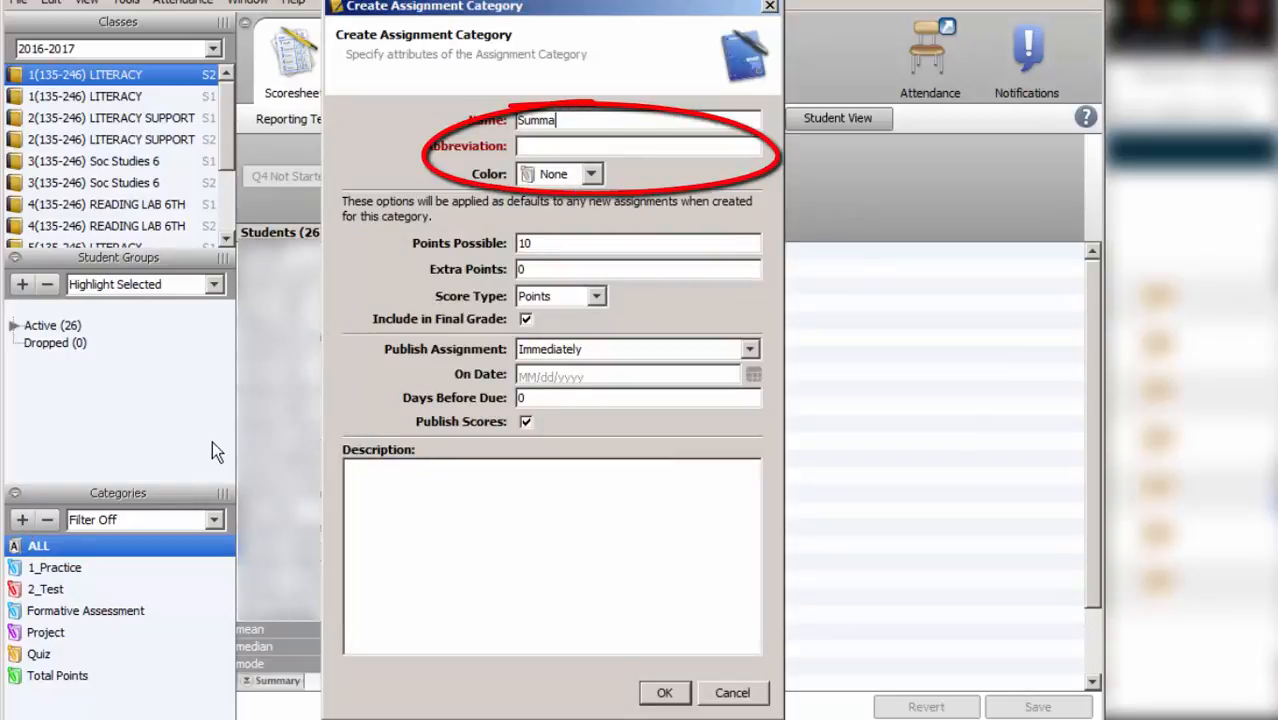
pyautogui.write('tive Assessment')
pyautogui.press('Tab')
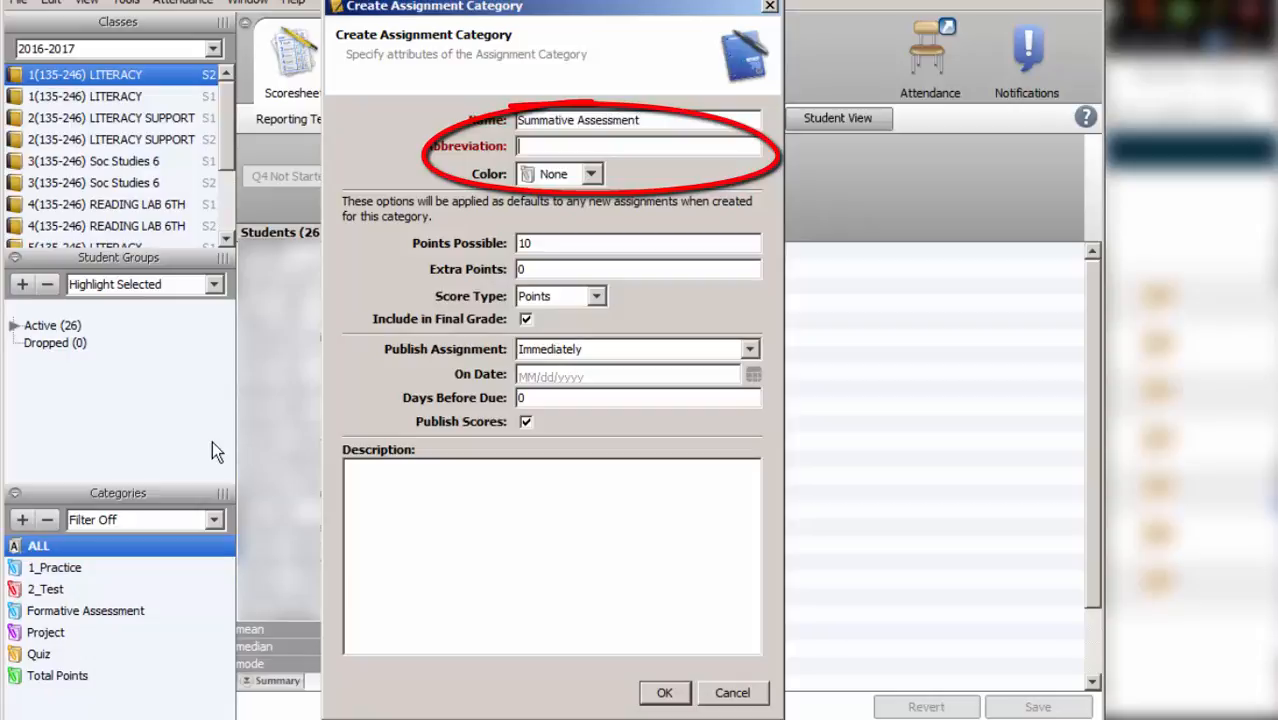
pyautogui.write('SA')
pyautogui.click(592, 175)
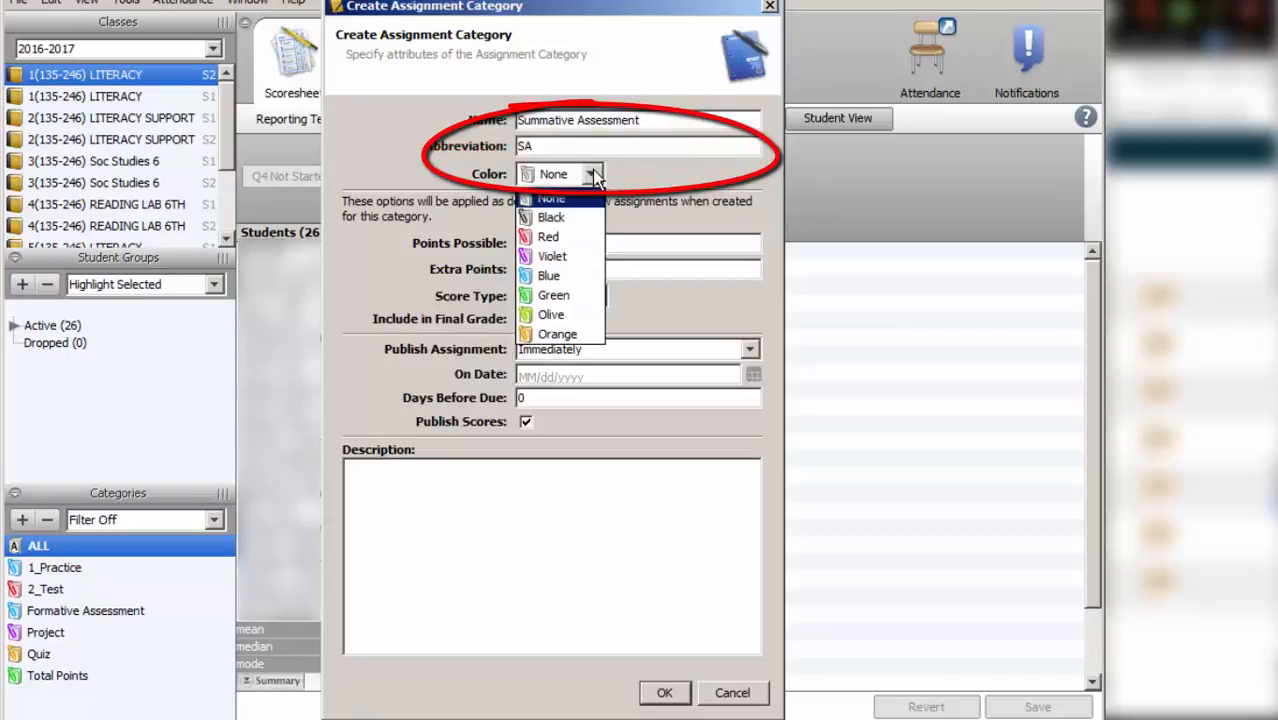
pyautogui.click(580, 237)
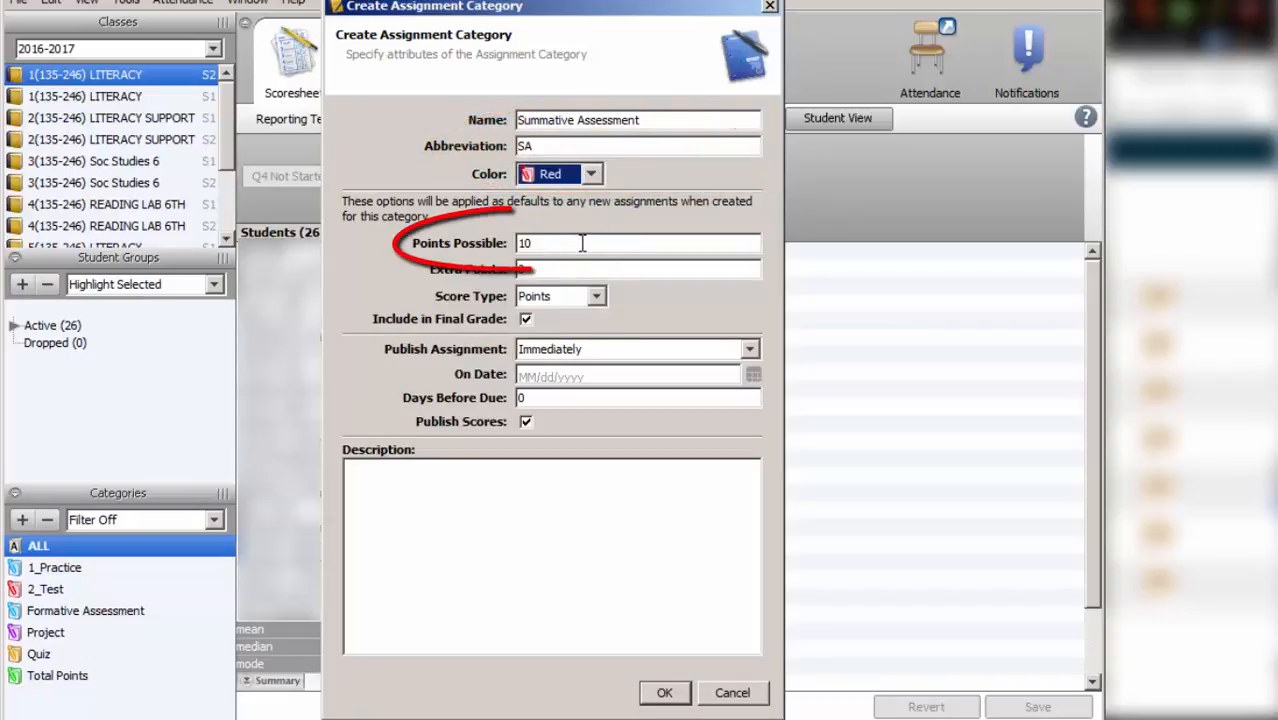
pyautogui.doubleClick(582, 243)
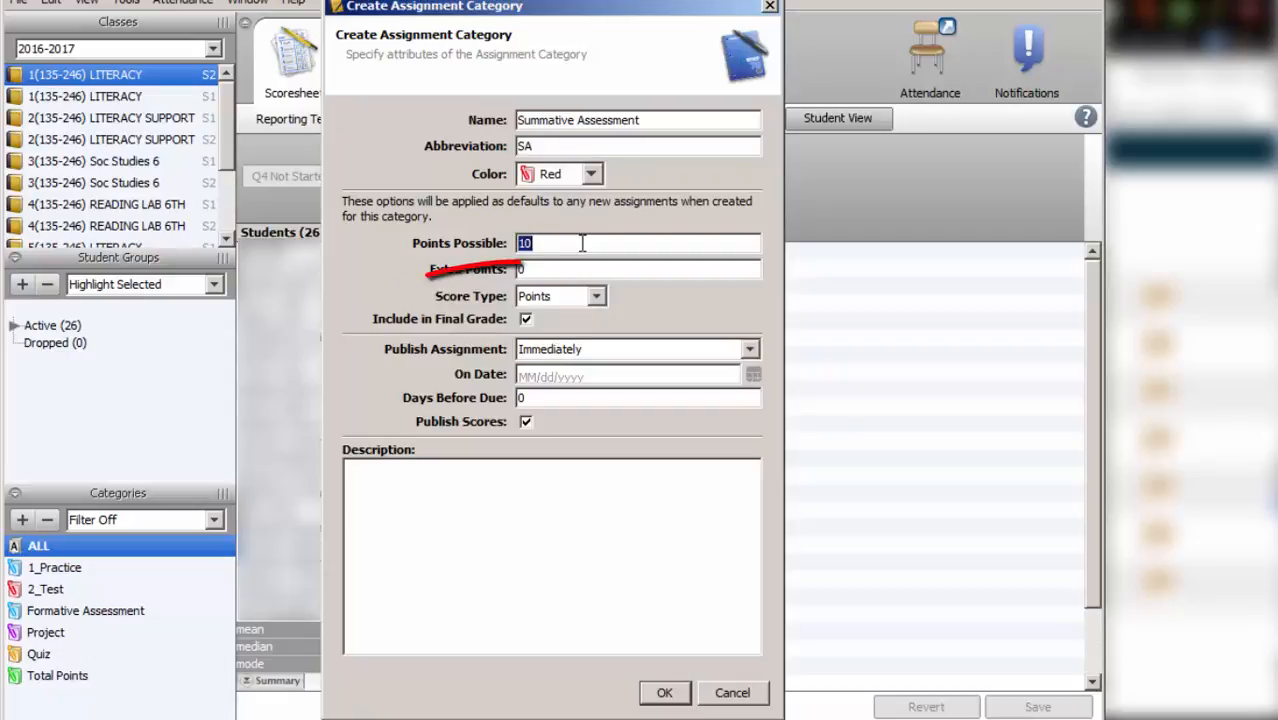
pyautogui.click(561, 297)
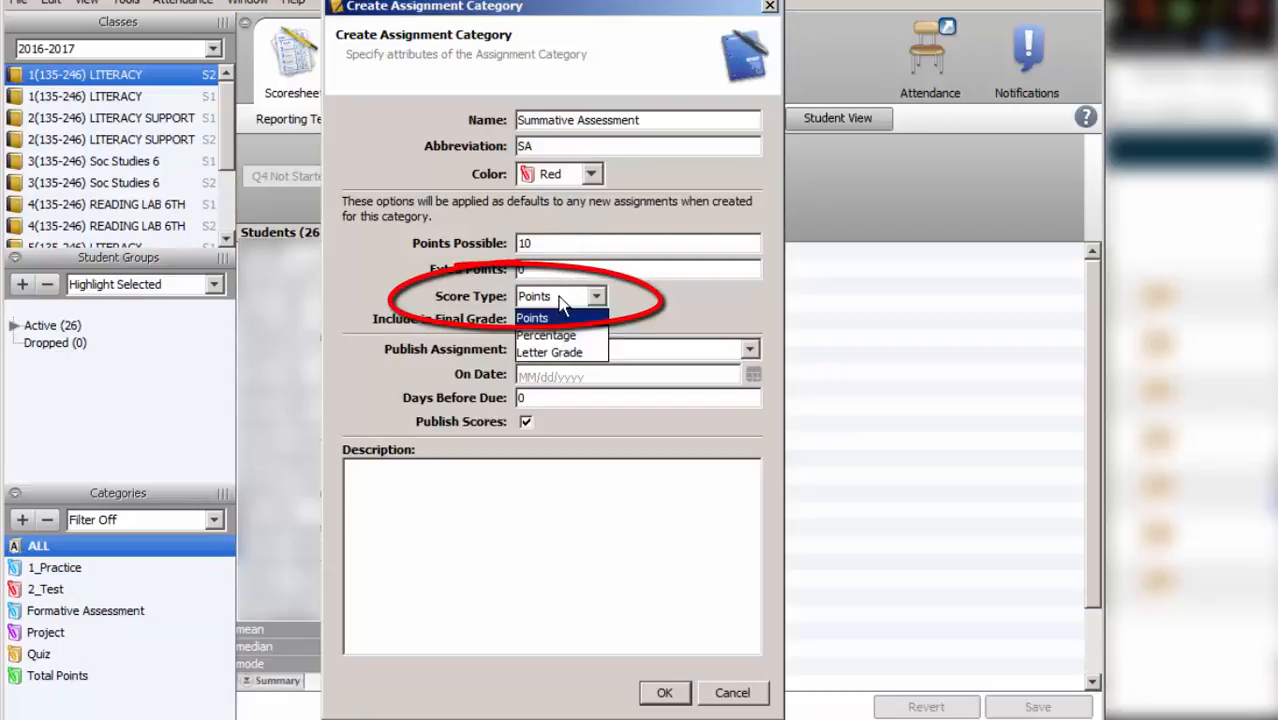
pyautogui.click(558, 318)
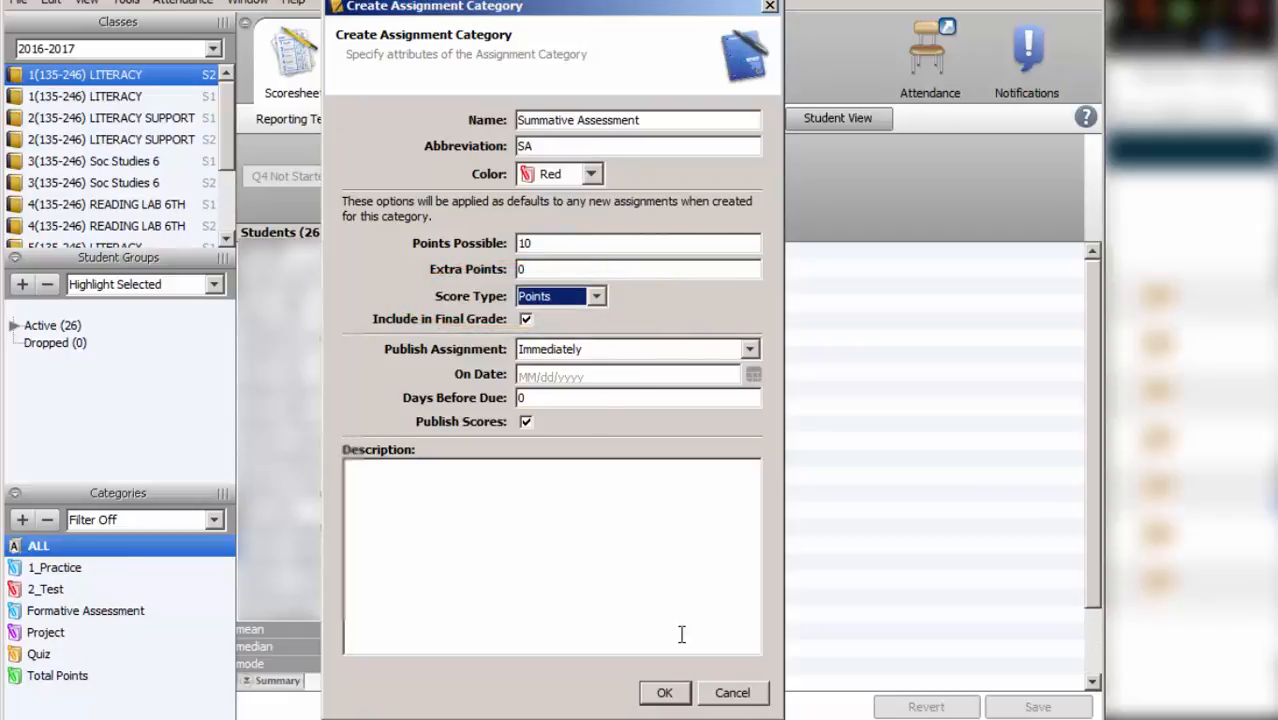
pyautogui.click(665, 693)
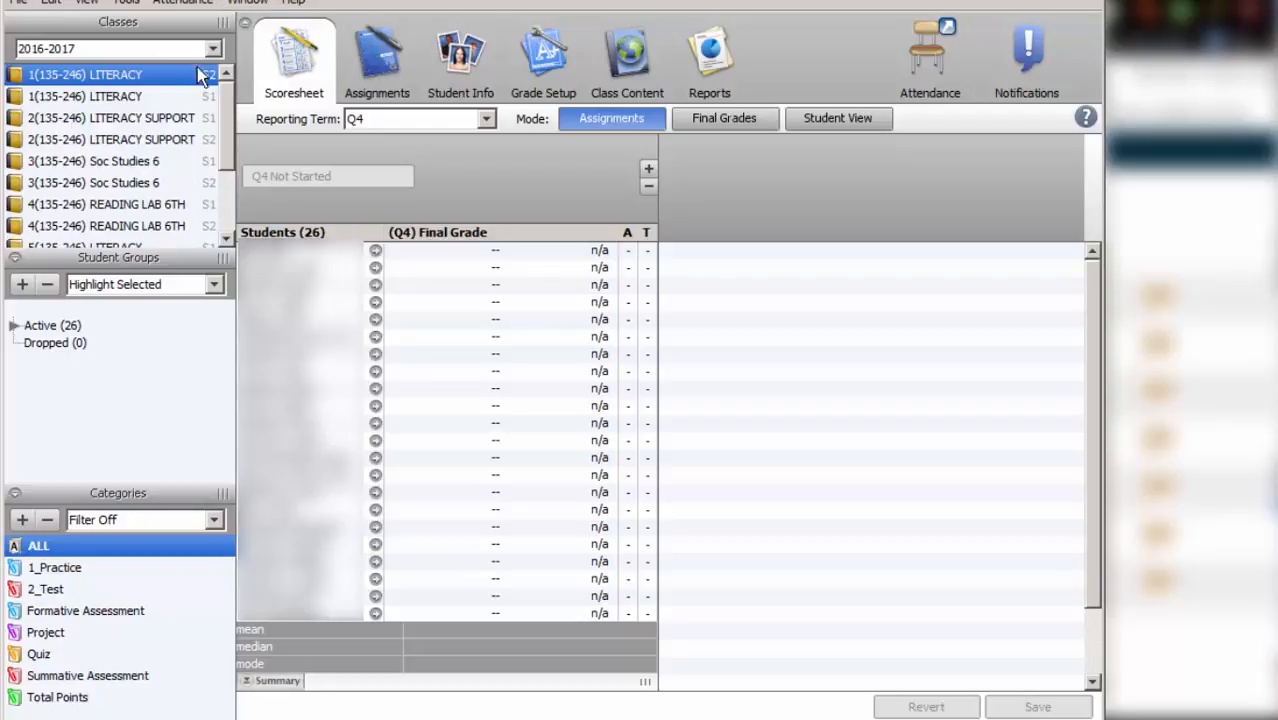
# Step: Check the available terms for the class list and choose the full 2016-2017 school year
pyautogui.click(214, 48)
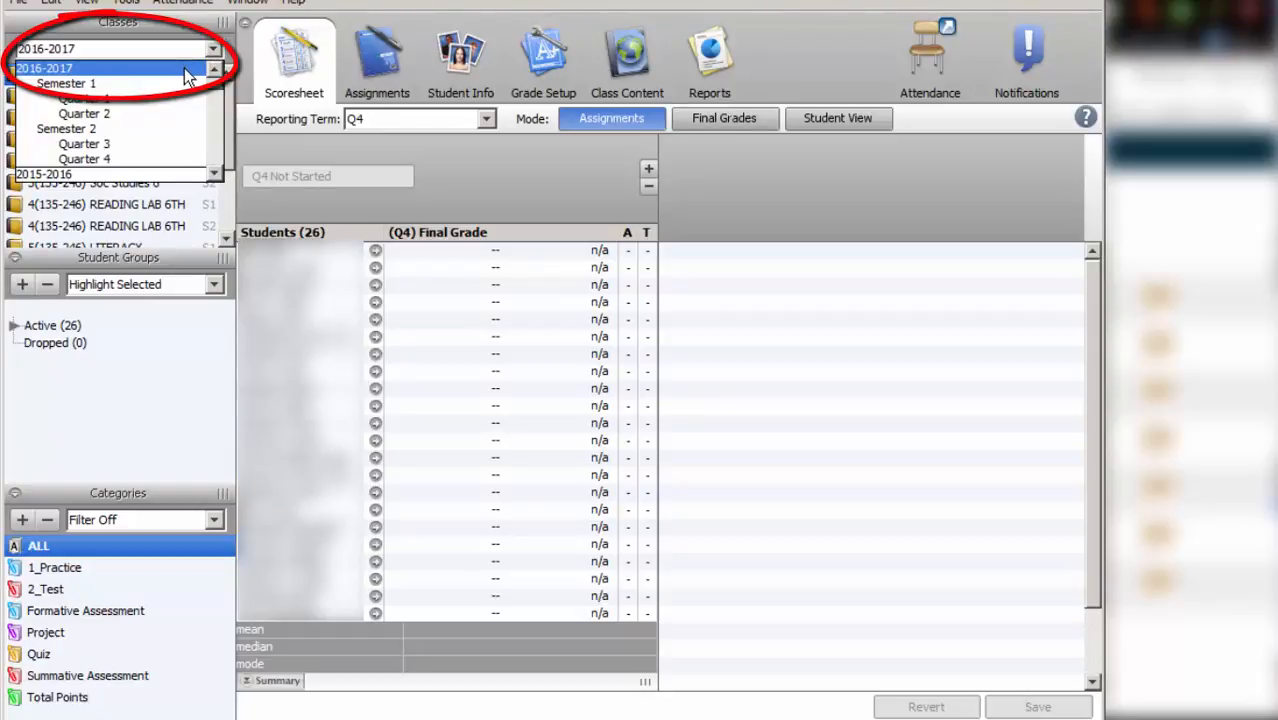
pyautogui.click(184, 68)
pyautogui.click(191, 51)
pyautogui.click(188, 66)
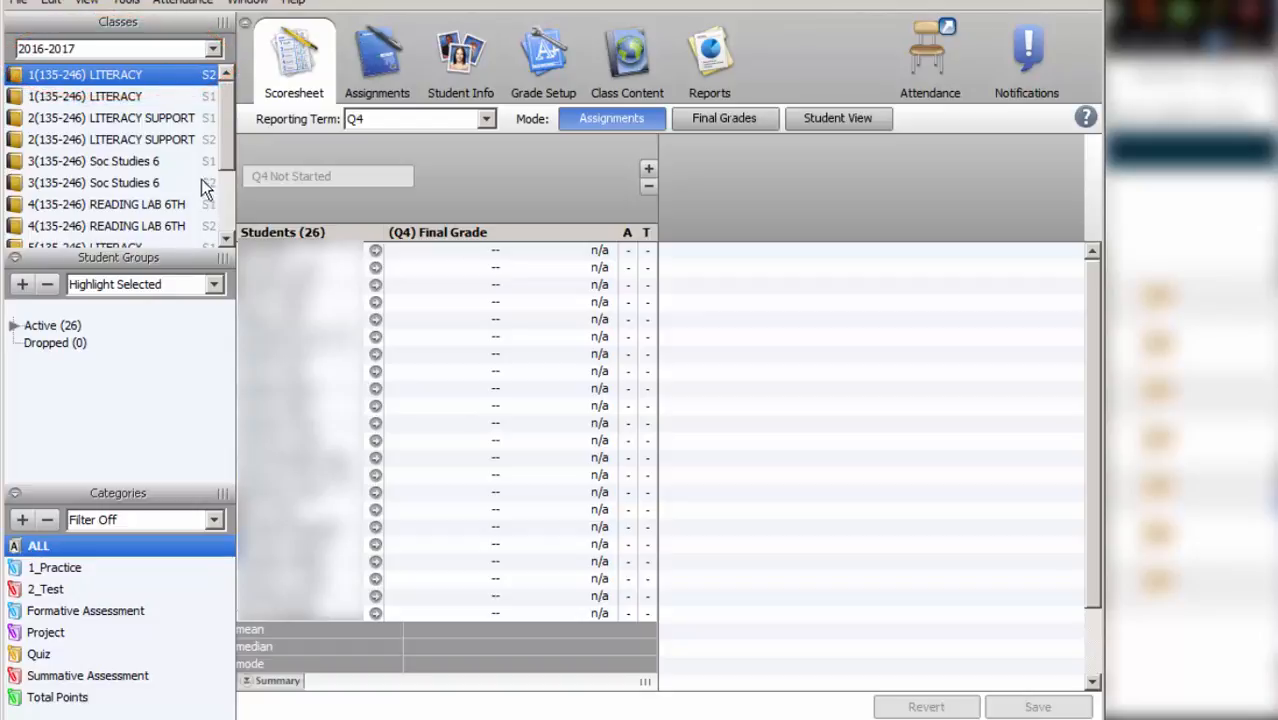
# Step: Examine the scoresheets of the S1 and S2 sections of period 1 LITERACY and period 2 LITERACY SUPPORT
pyautogui.click(172, 96)
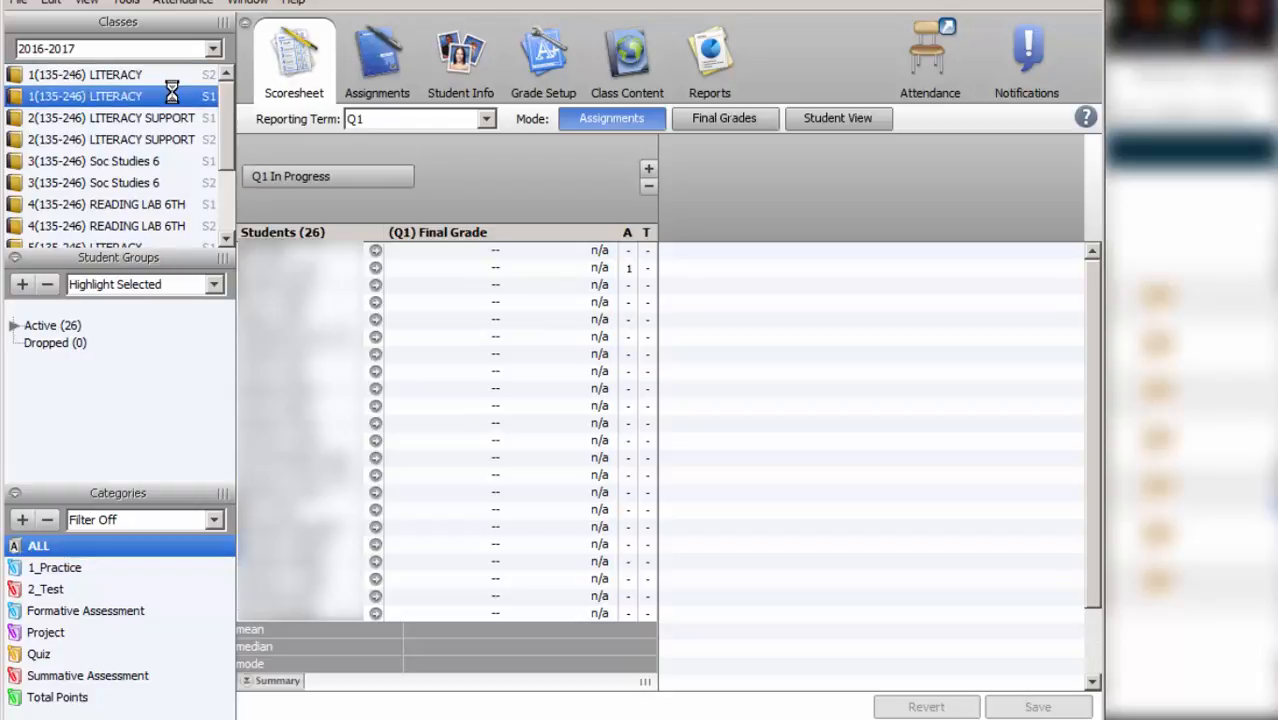
pyautogui.click(173, 74)
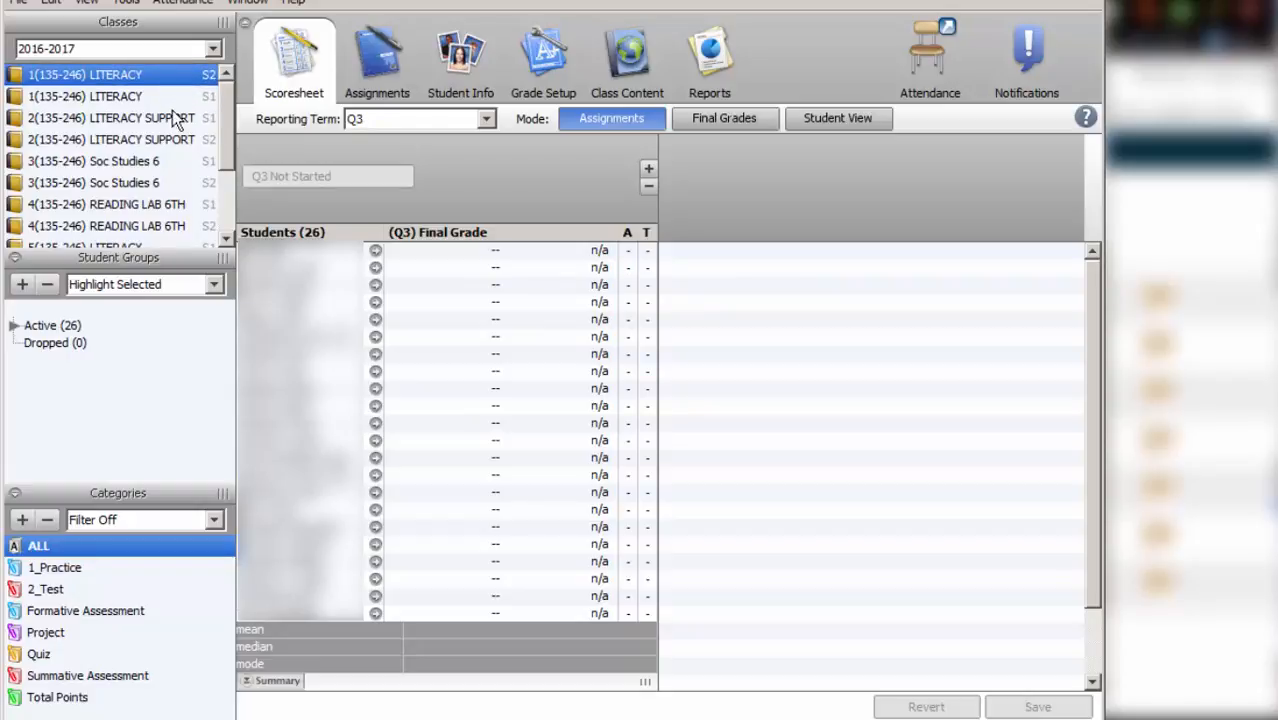
pyautogui.click(171, 118)
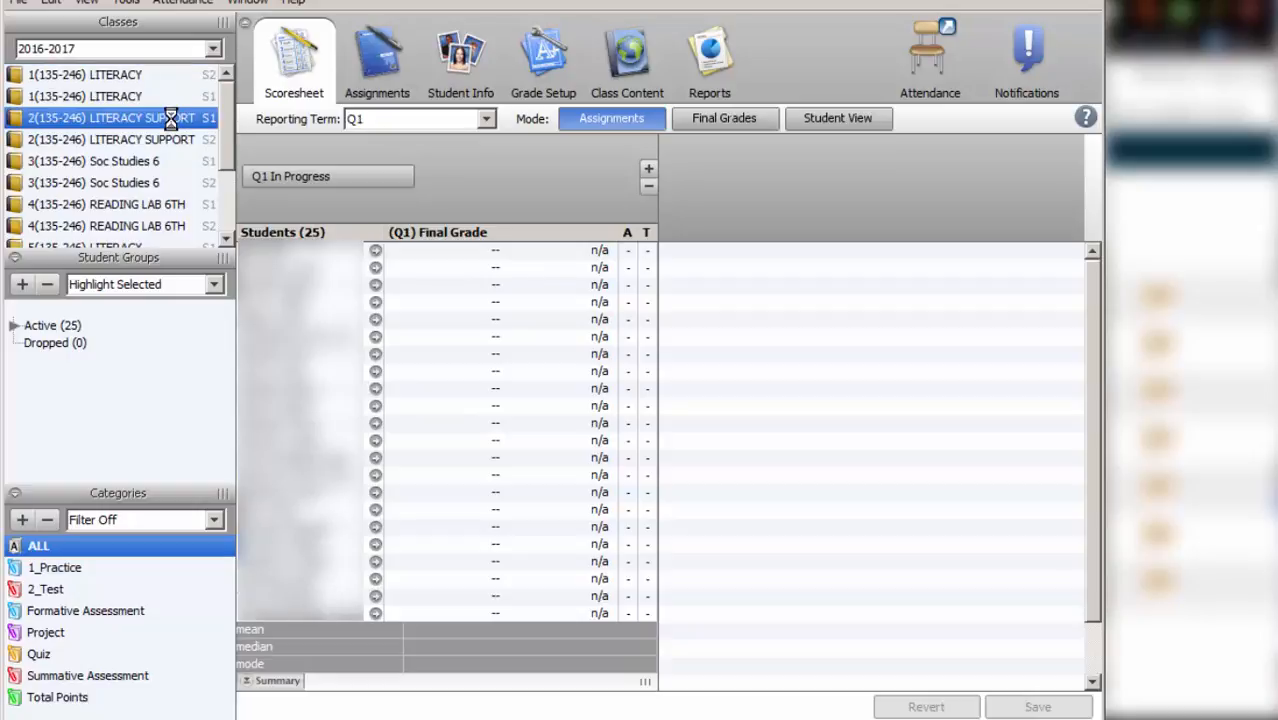
pyautogui.click(171, 138)
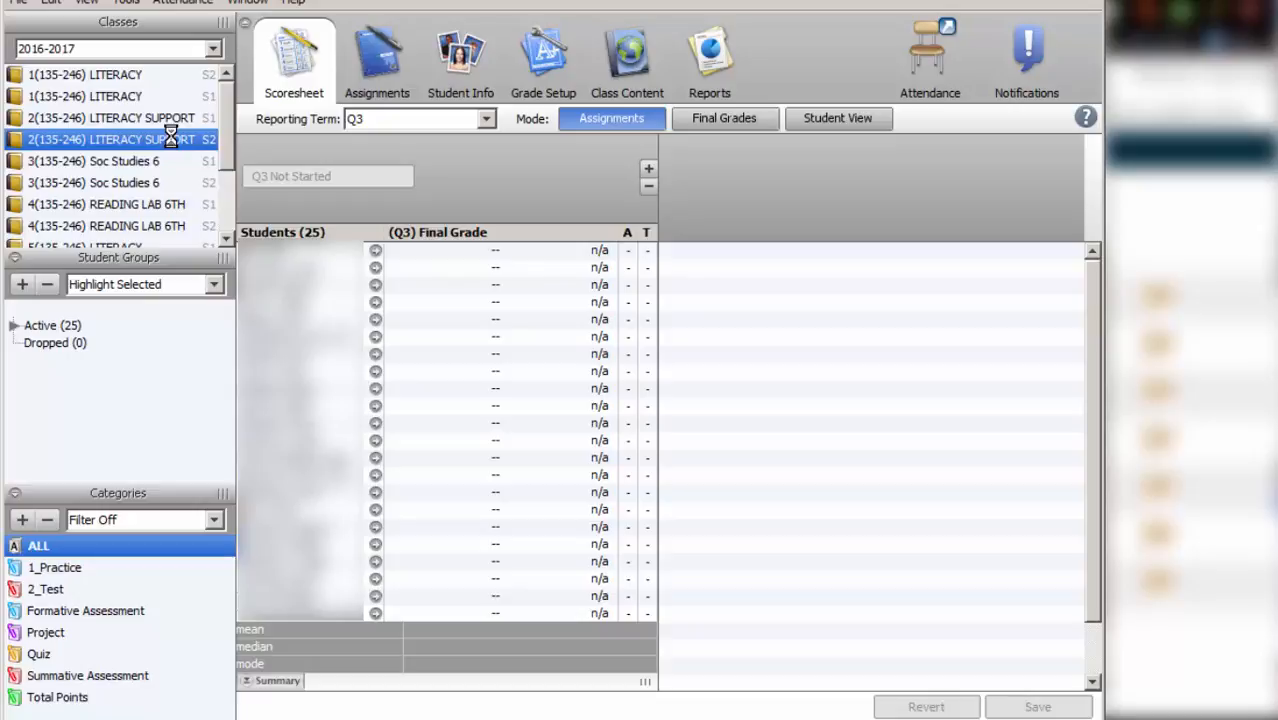
pyautogui.click(170, 96)
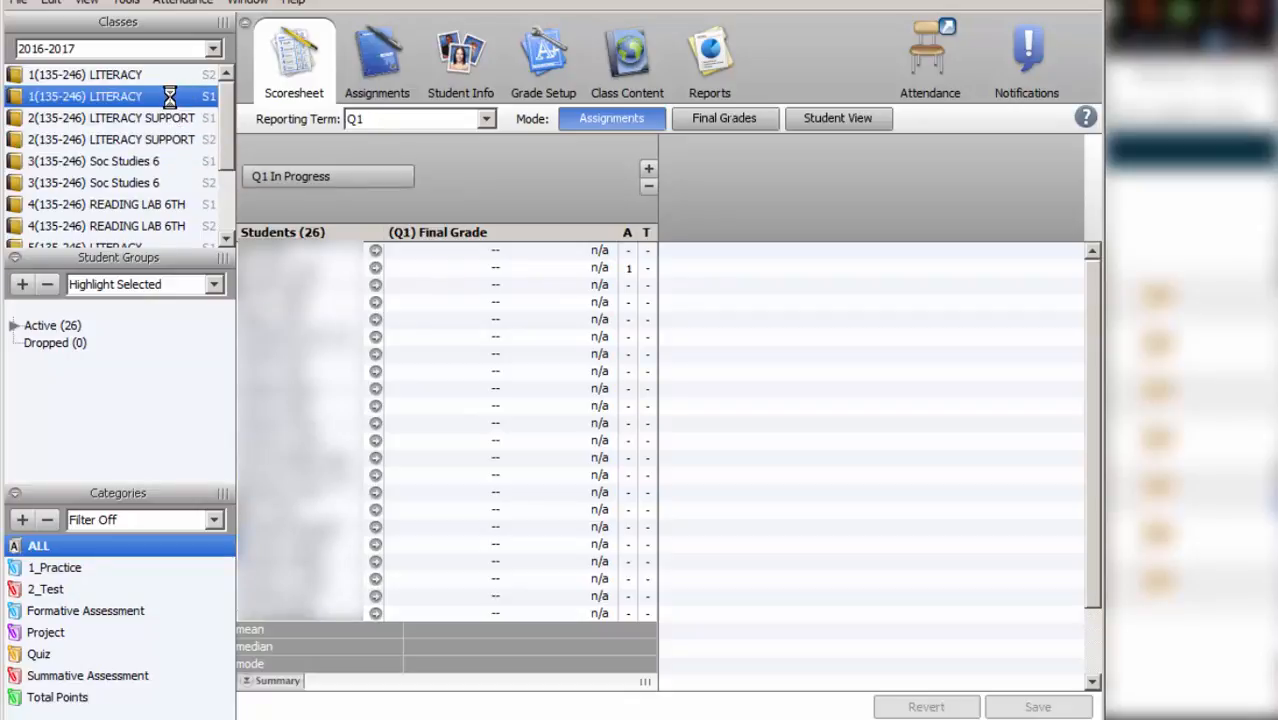
pyautogui.click(171, 75)
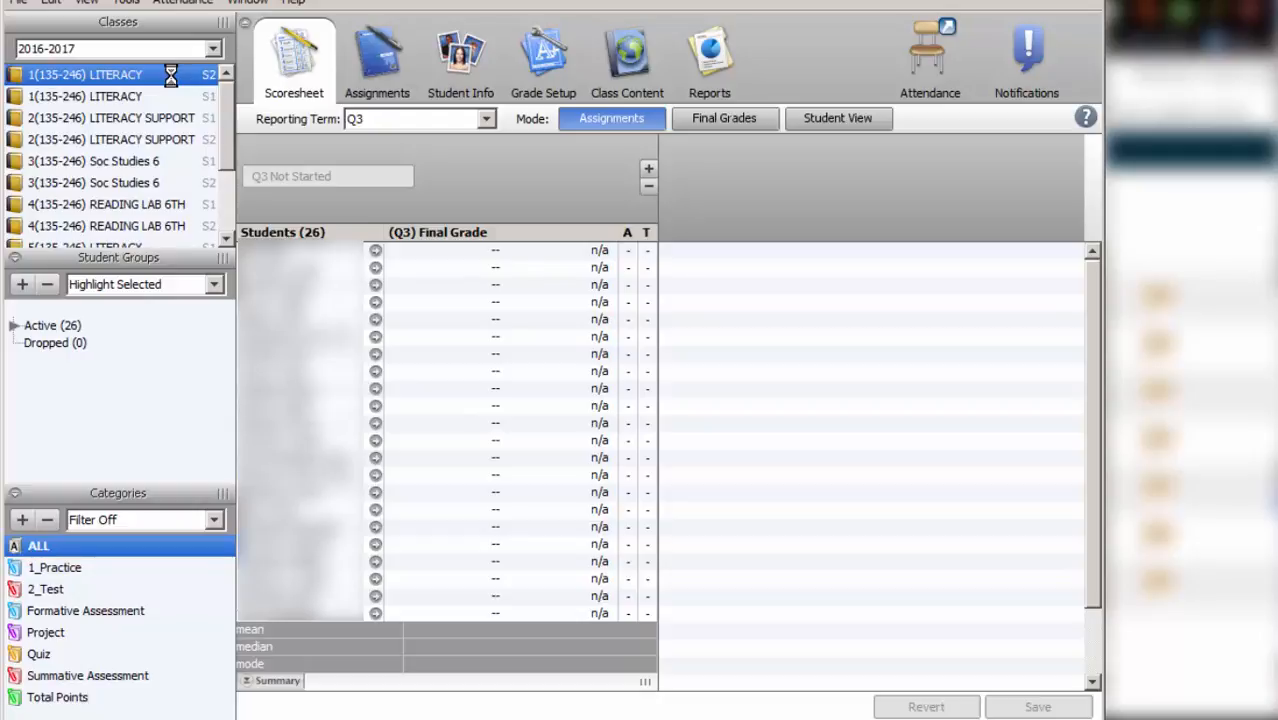
# Step: Open the grade setup for the S1 section of period 1 LITERACY, viewing its grade scales and ending on the term calculations
pyautogui.click(173, 96)
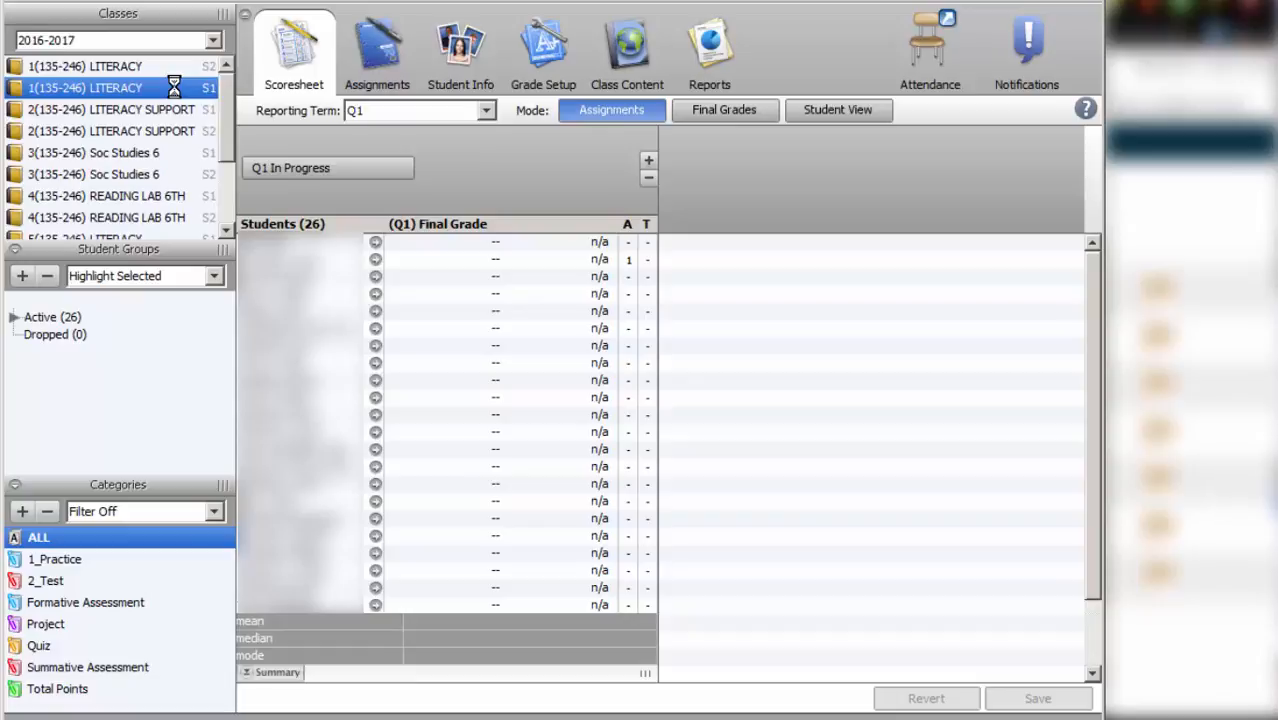
pyautogui.click(544, 50)
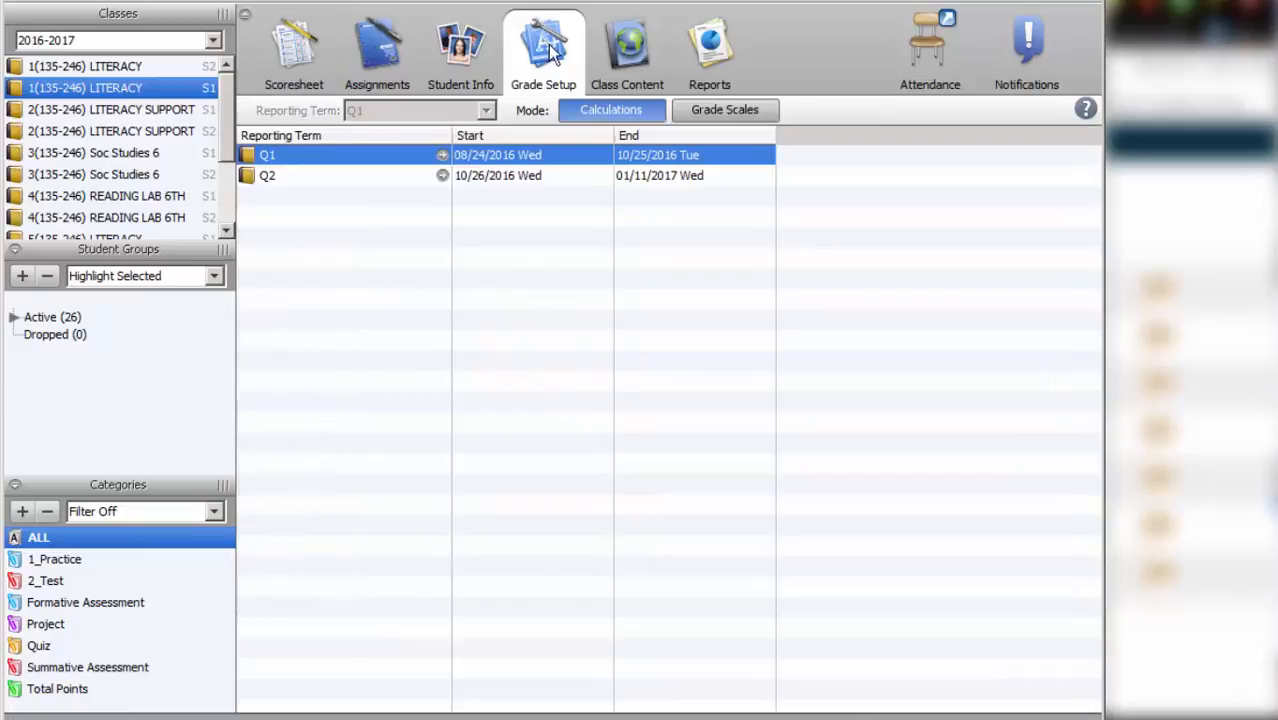
pyautogui.click(703, 114)
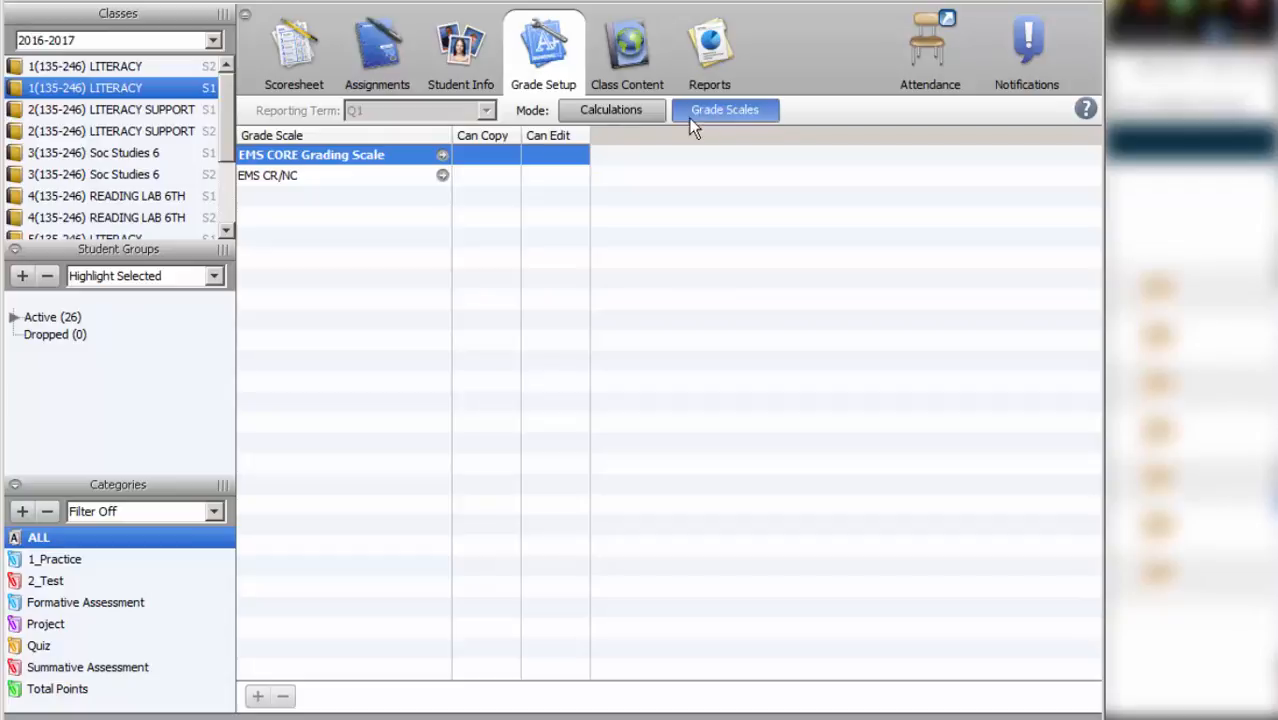
pyautogui.click(630, 113)
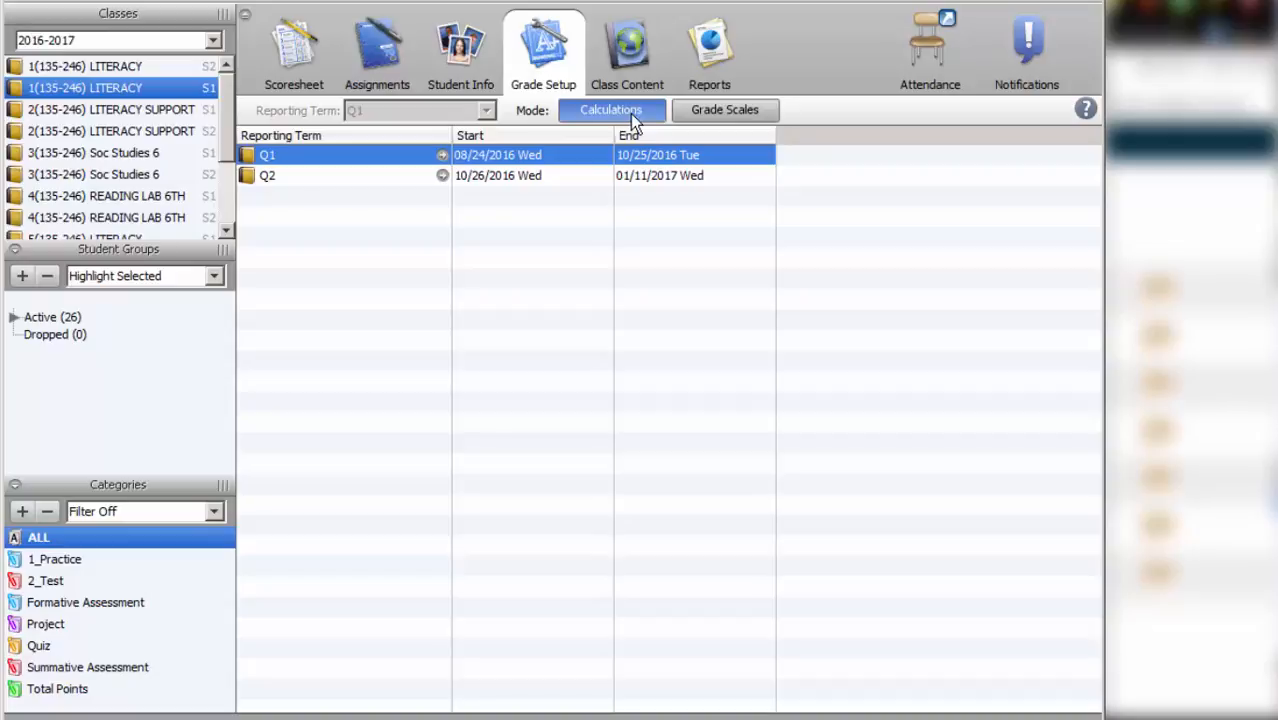
# Step: Set the Q1 final grade to use Category Weights and add the Formative Assessment and Summative Assessment categories
pyautogui.click(441, 157)
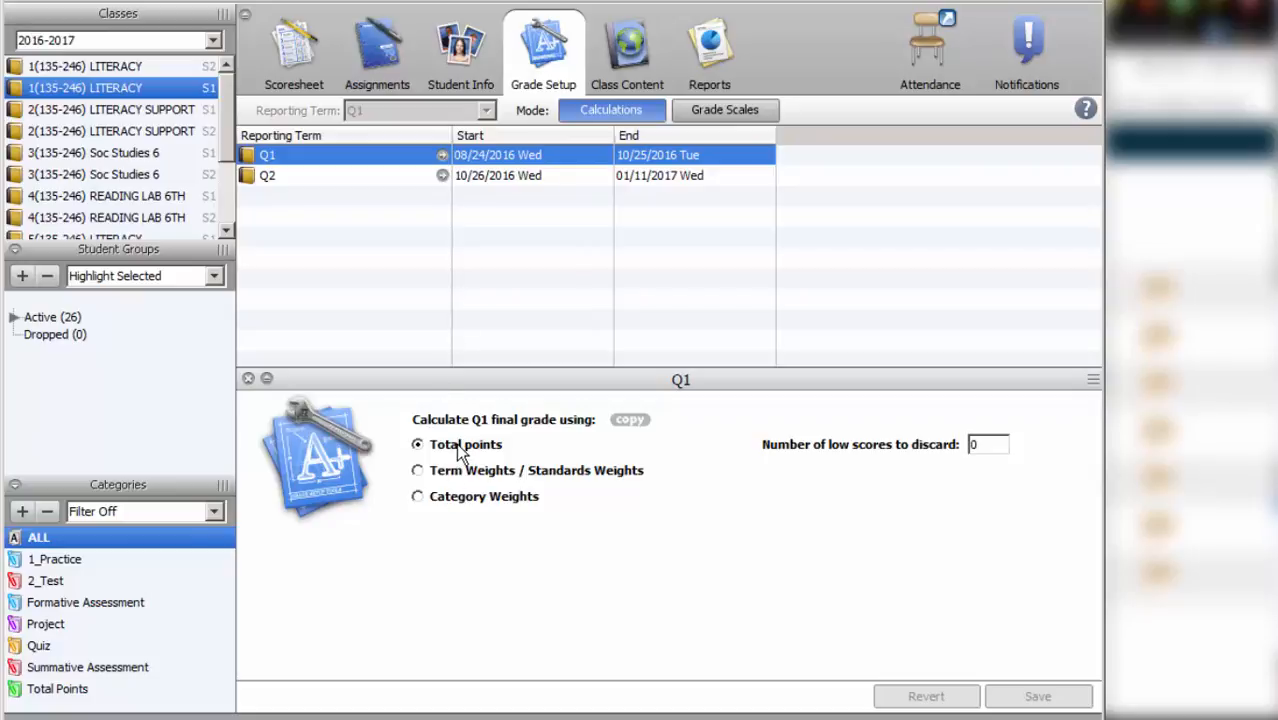
pyautogui.click(419, 500)
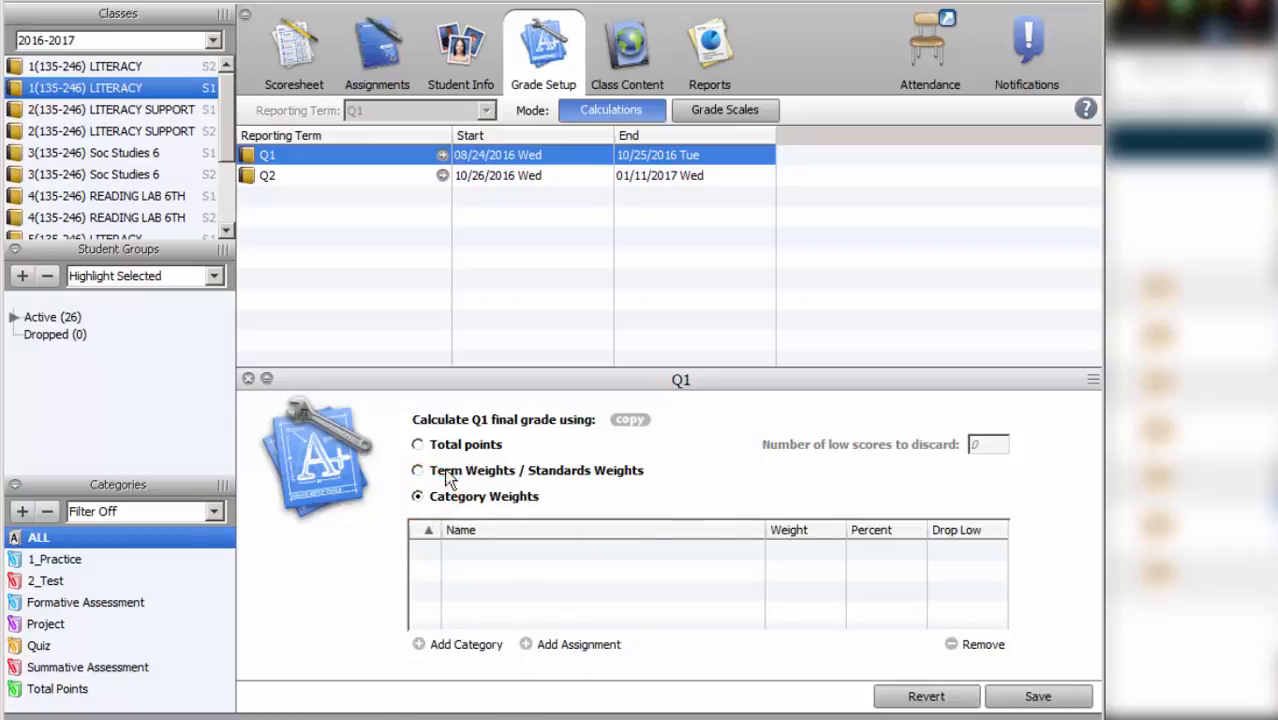
pyautogui.click(424, 648)
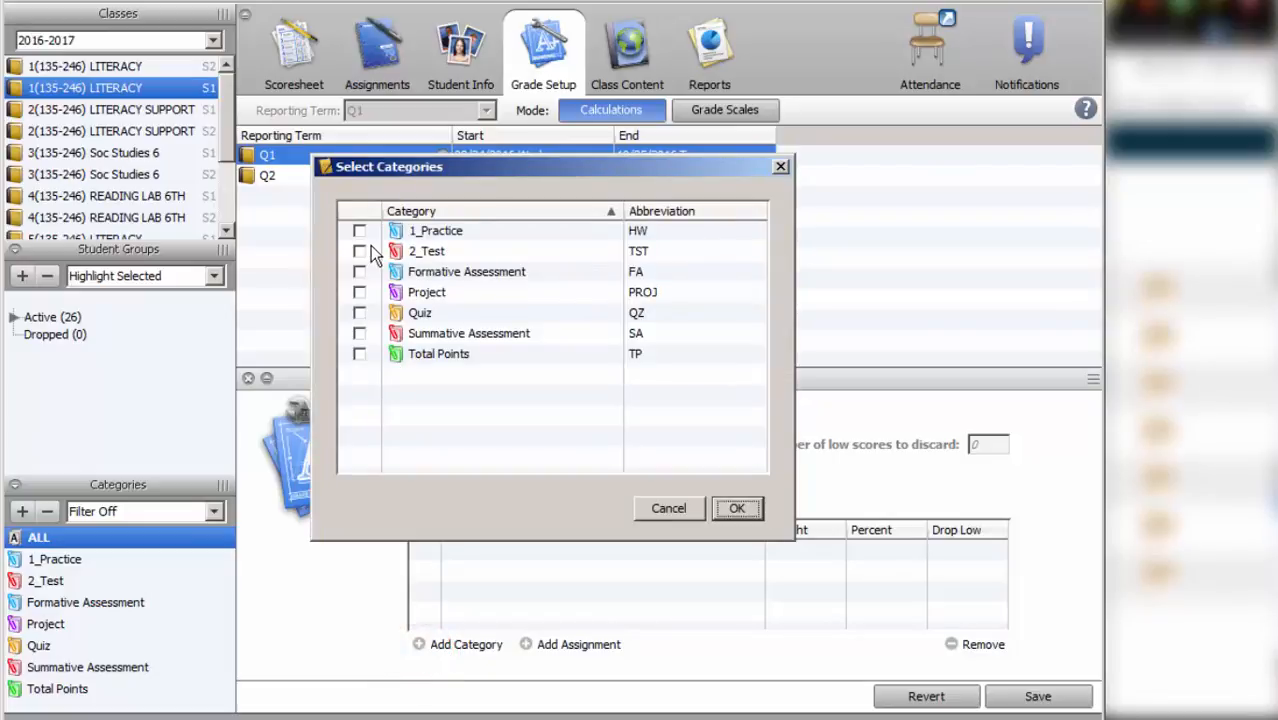
pyautogui.click(360, 275)
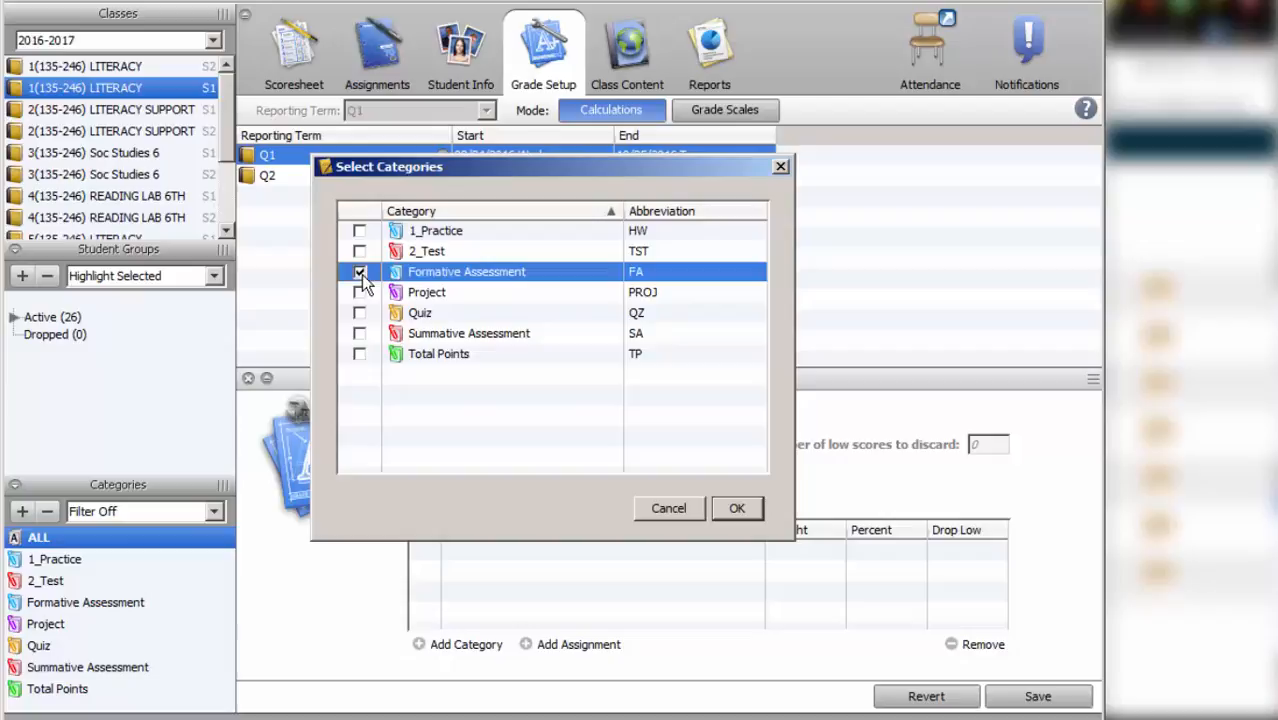
pyautogui.click(360, 335)
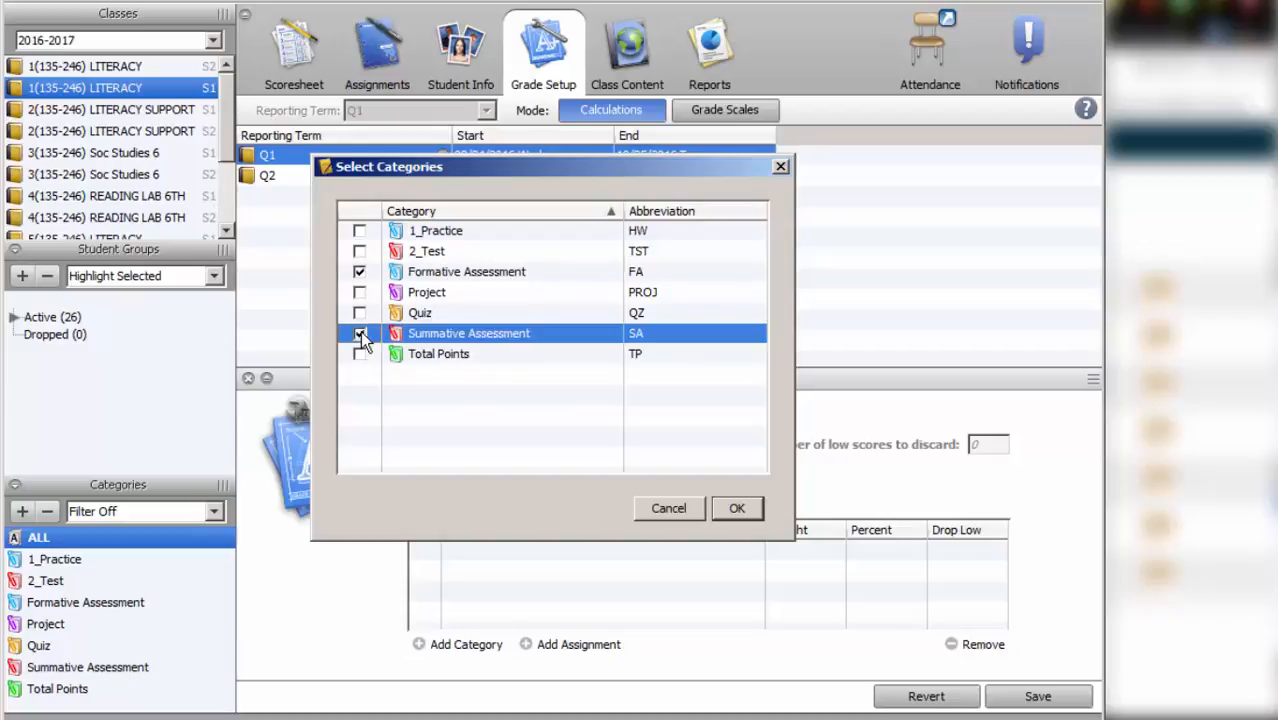
pyautogui.click(735, 512)
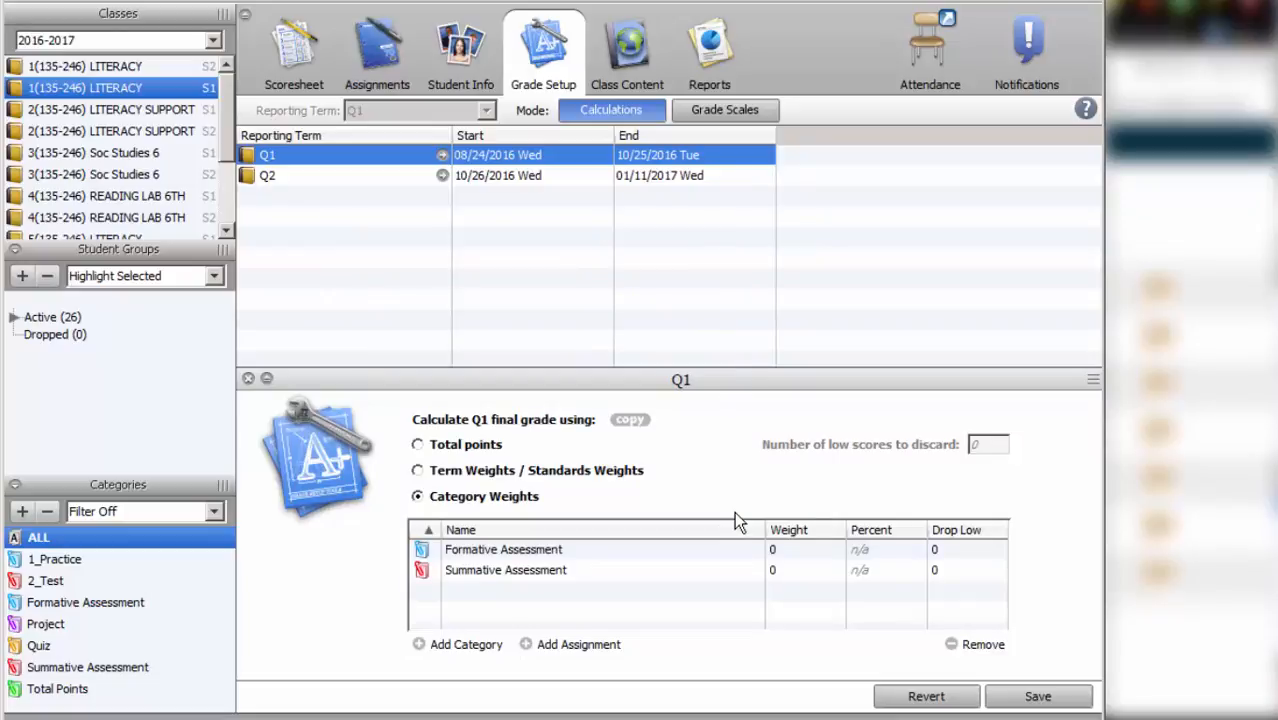
# Step: Weight Formative Assessment 30 and Summative Assessment 70 for Q1 and save the calculation
pyautogui.click(785, 552)
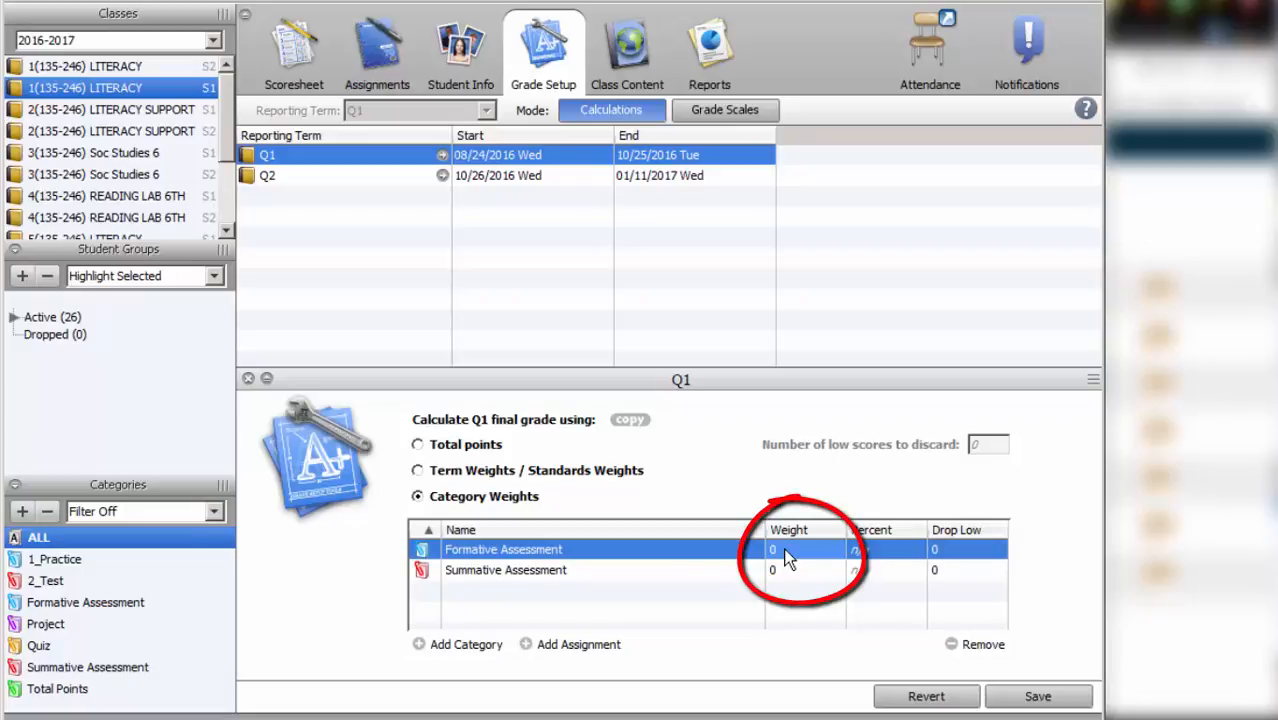
pyautogui.write('30')
pyautogui.click(786, 568)
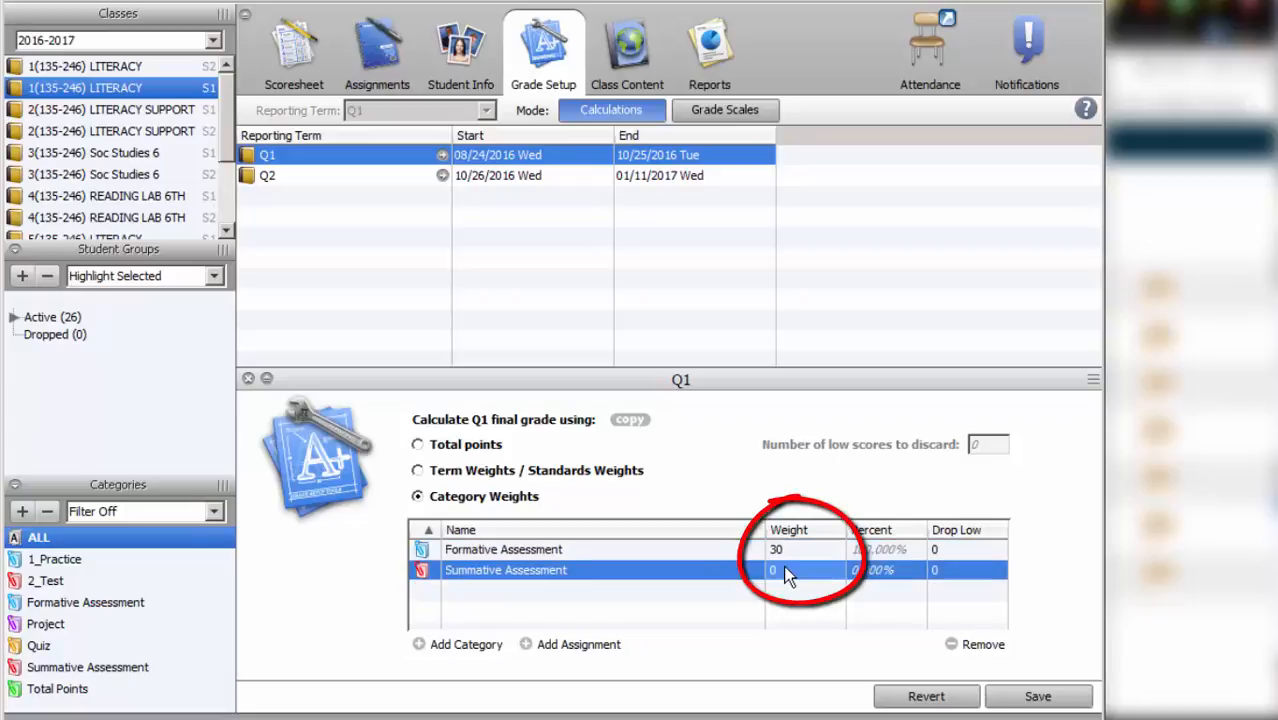
pyautogui.write('70')
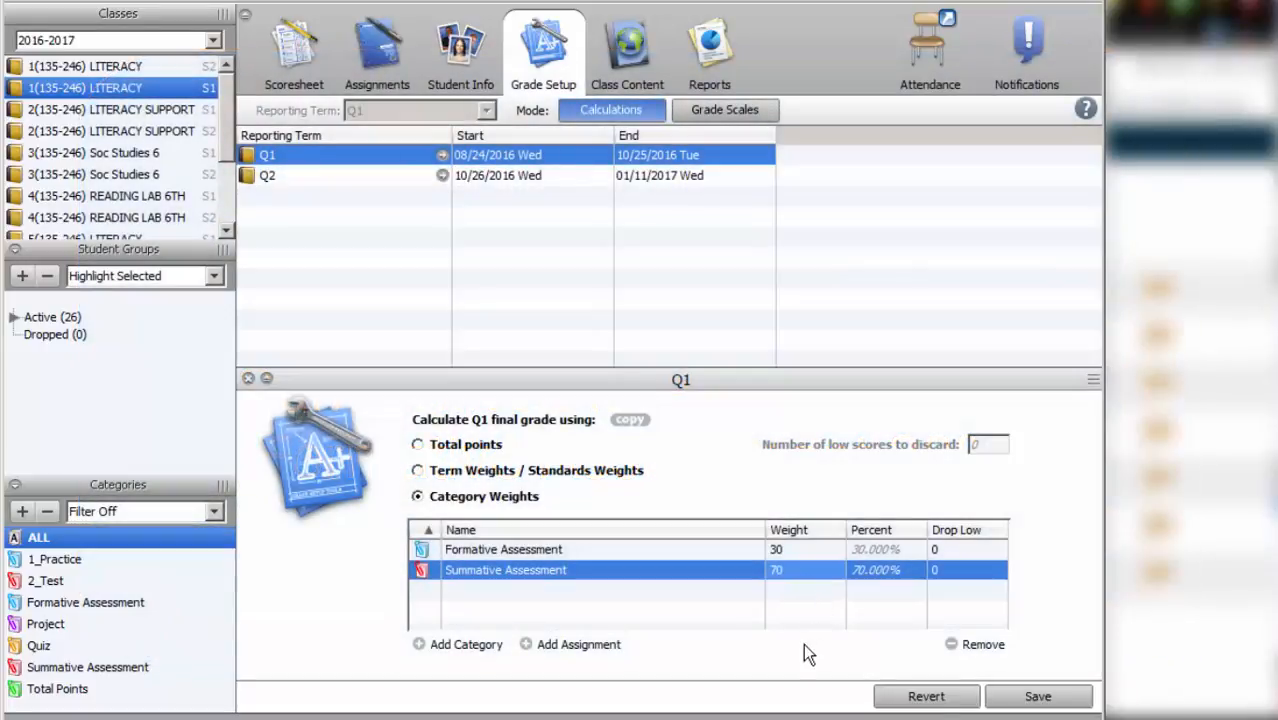
pyautogui.click(1018, 698)
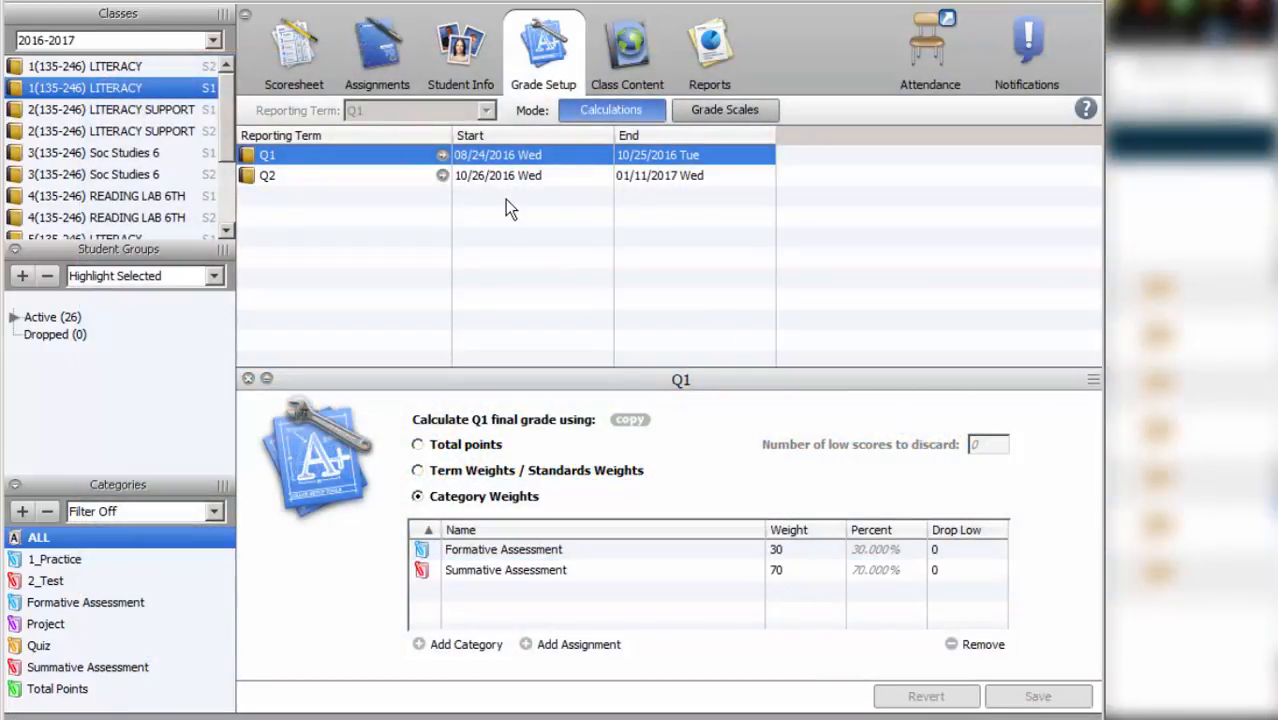
# Step: Set the Q2 final grade to use Category Weights and add the Summative Assessment and Formative Assessment categories
pyautogui.click(444, 180)
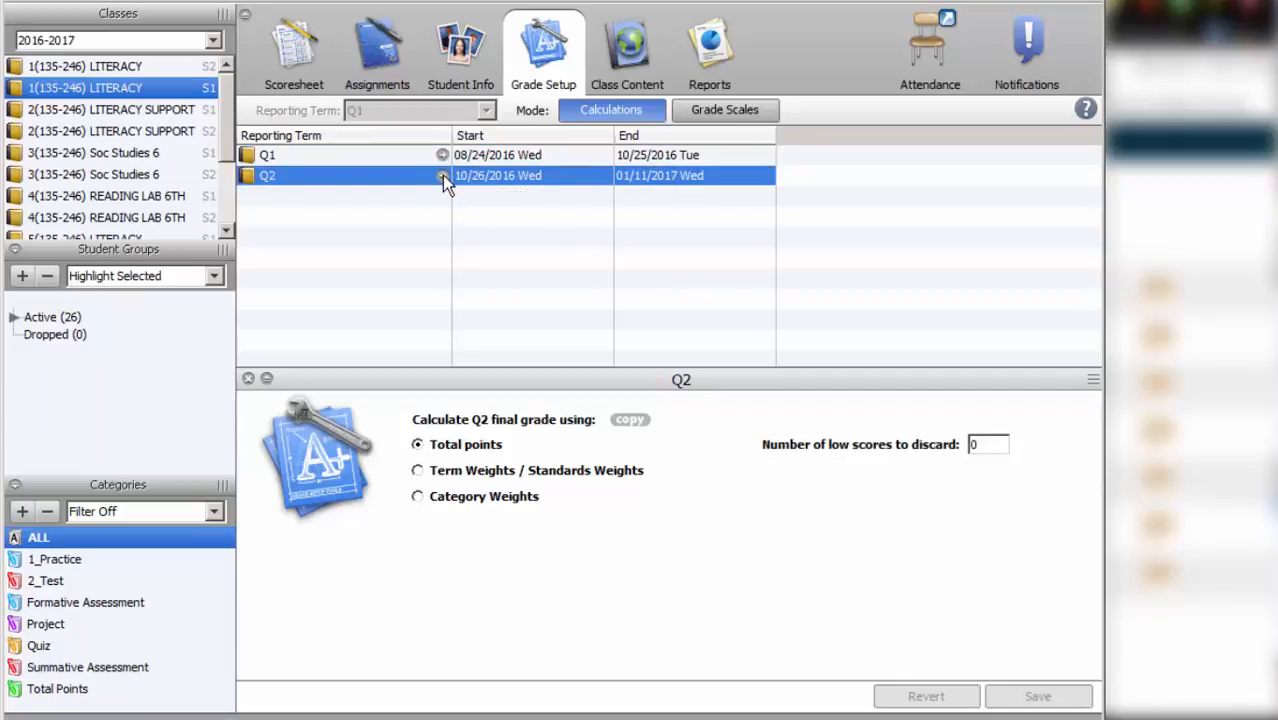
pyautogui.click(418, 497)
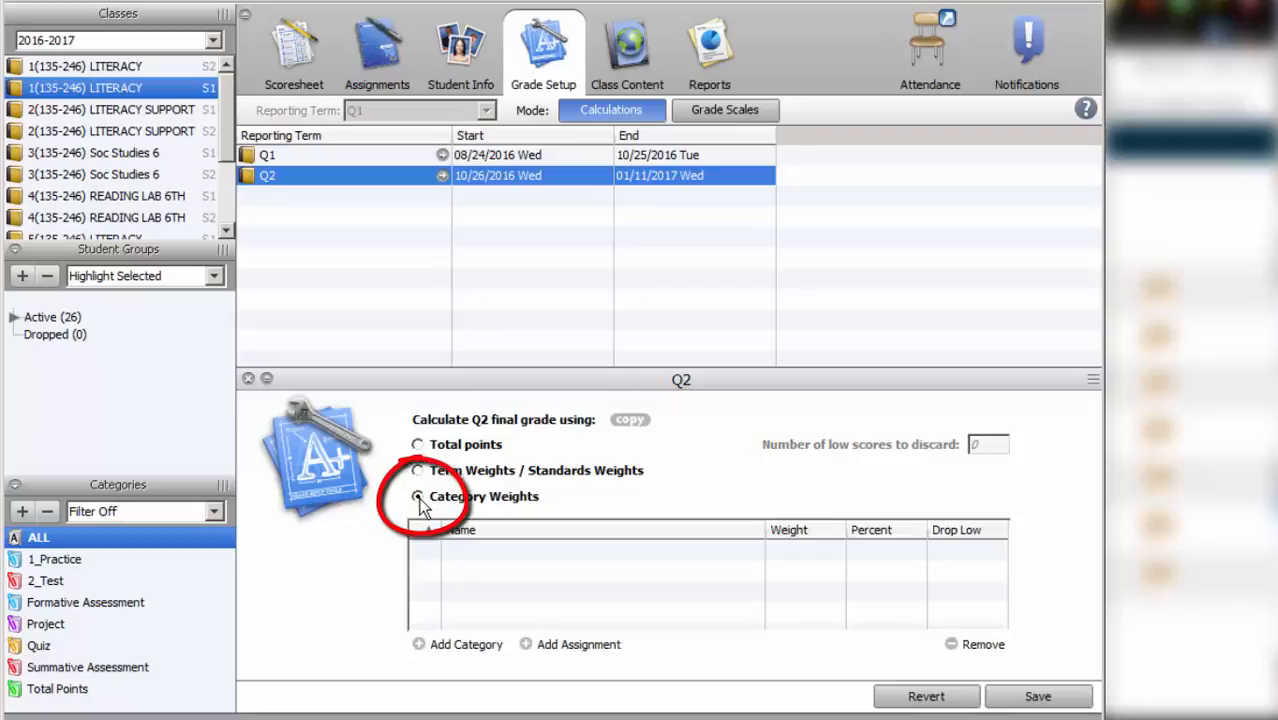
pyautogui.click(420, 644)
pyautogui.click(359, 333)
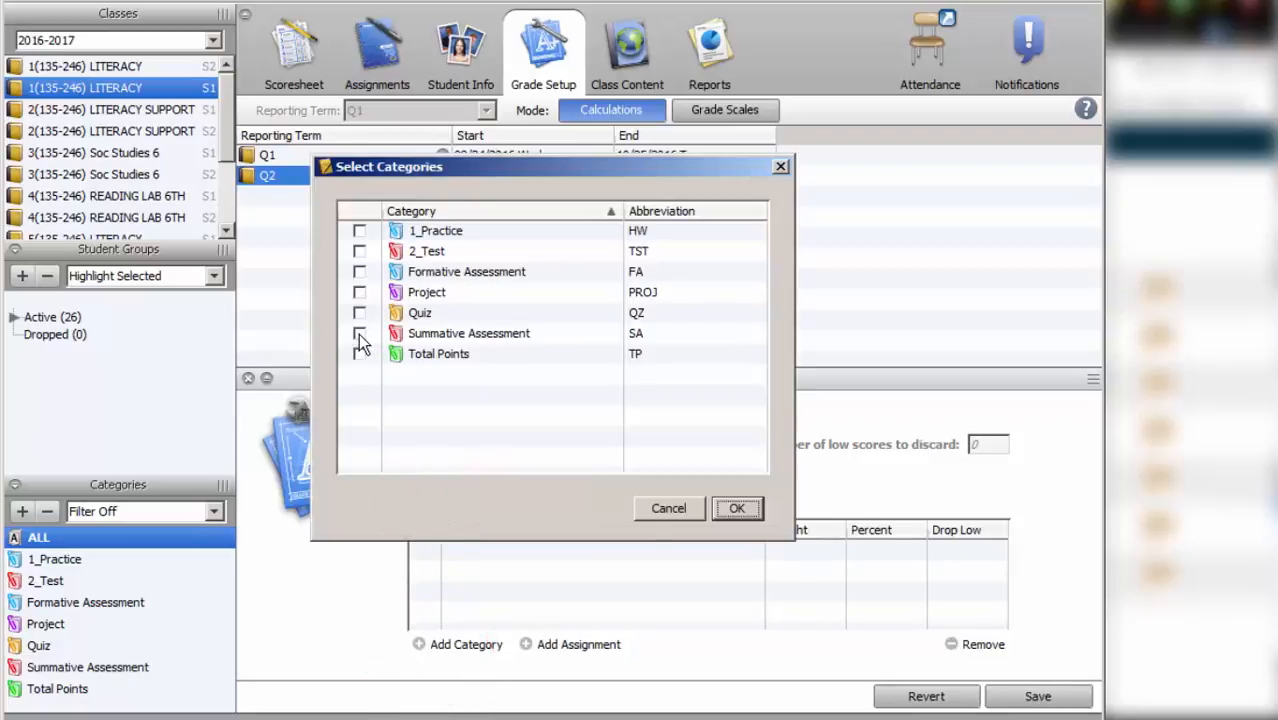
pyautogui.click(359, 272)
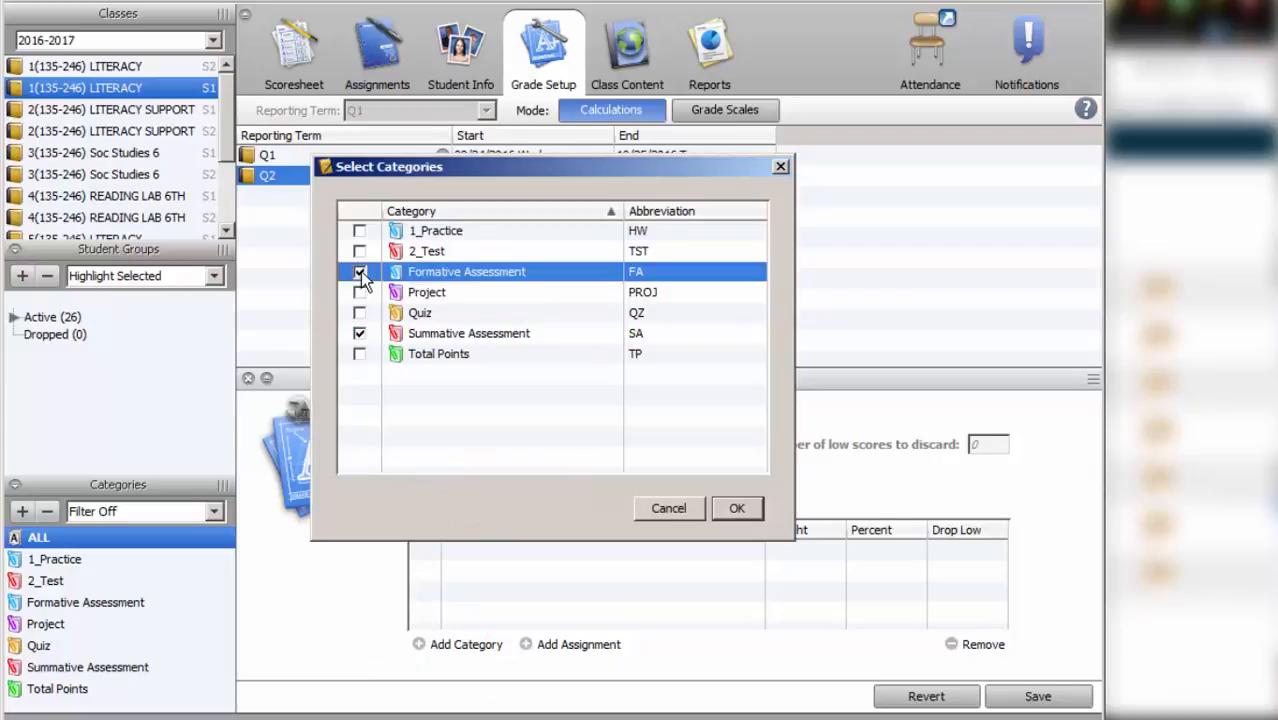
pyautogui.click(746, 515)
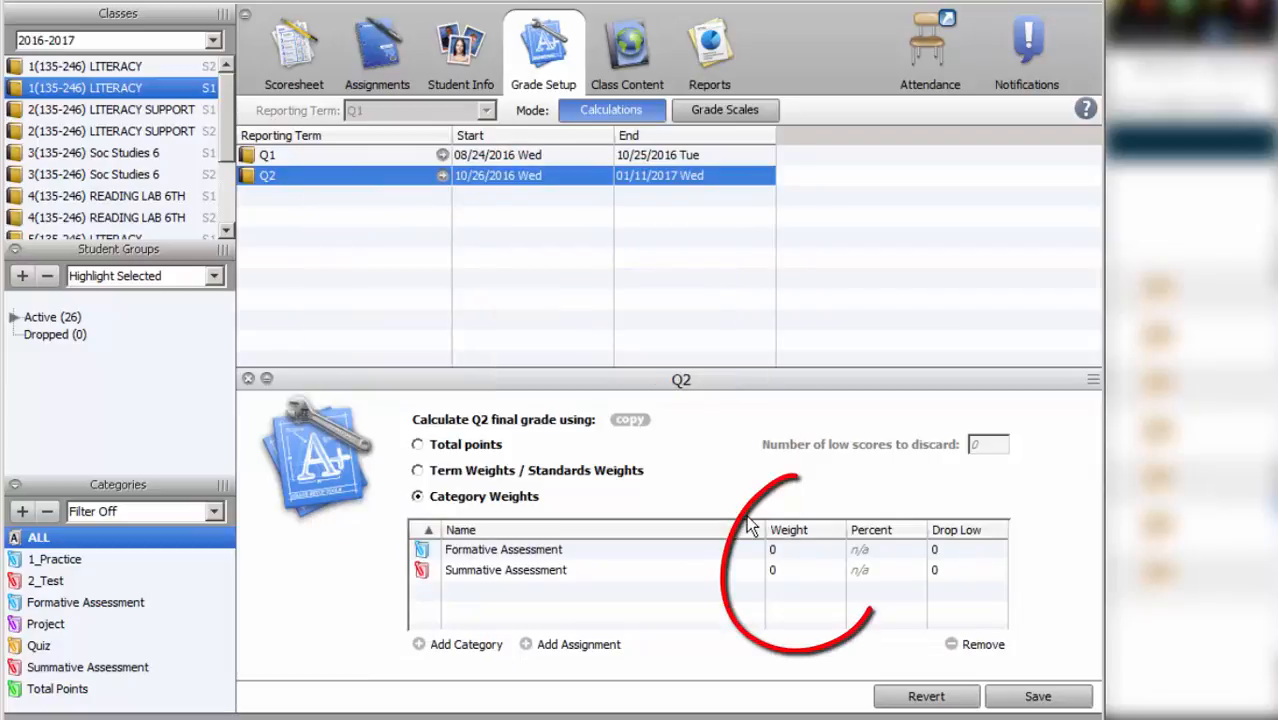
# Step: Weight Formative Assessment 30 and Summative Assessment 70 for Q2 and save the calculation
pyautogui.click(791, 548)
pyautogui.write('30')
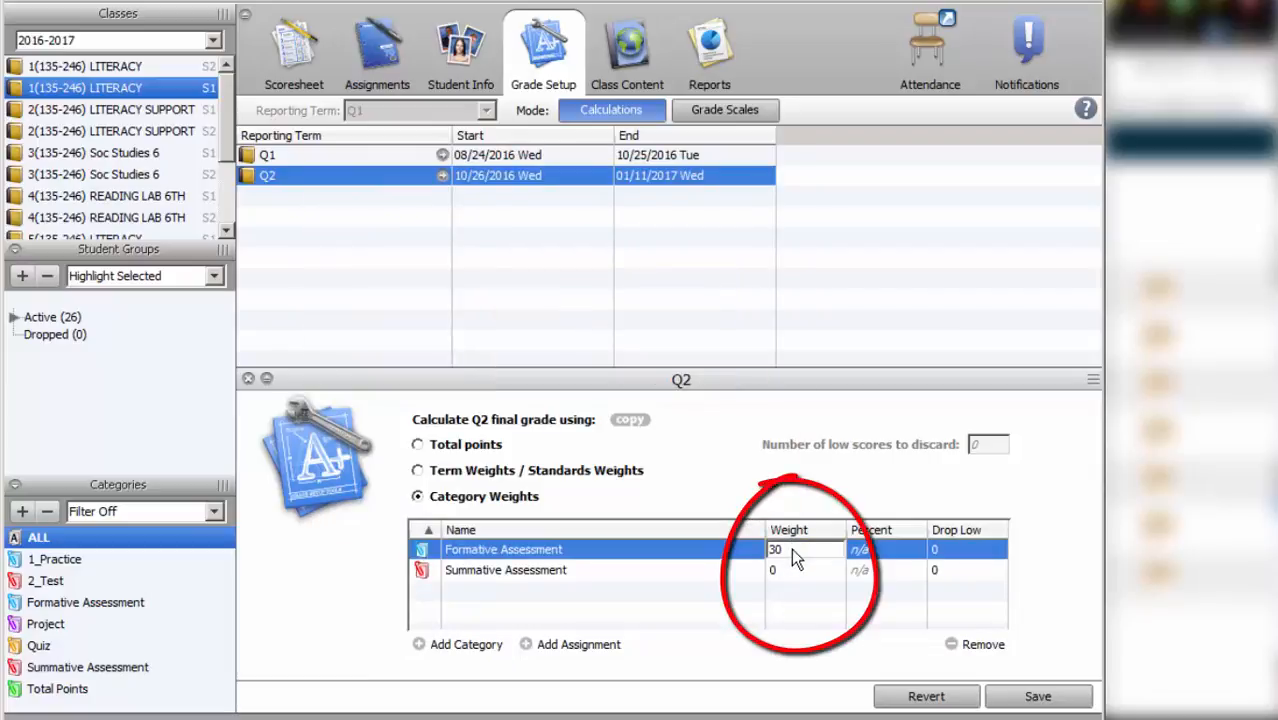
pyautogui.click(792, 568)
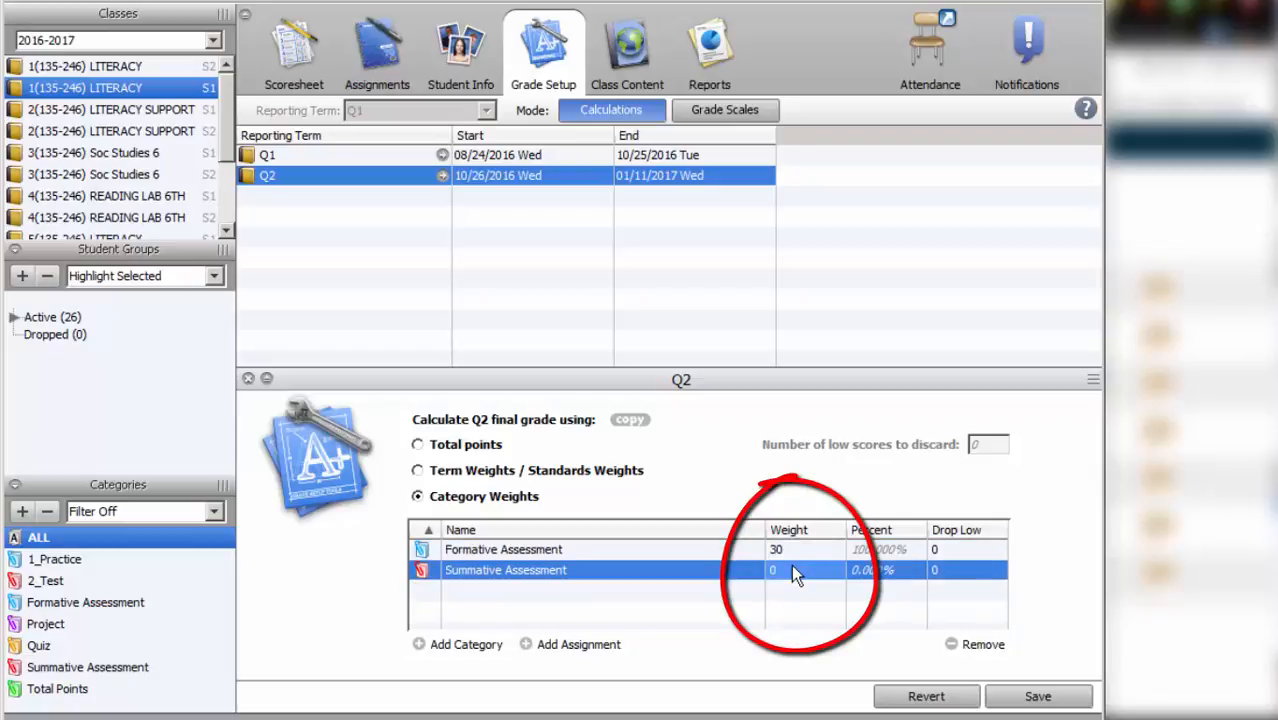
pyautogui.write('70')
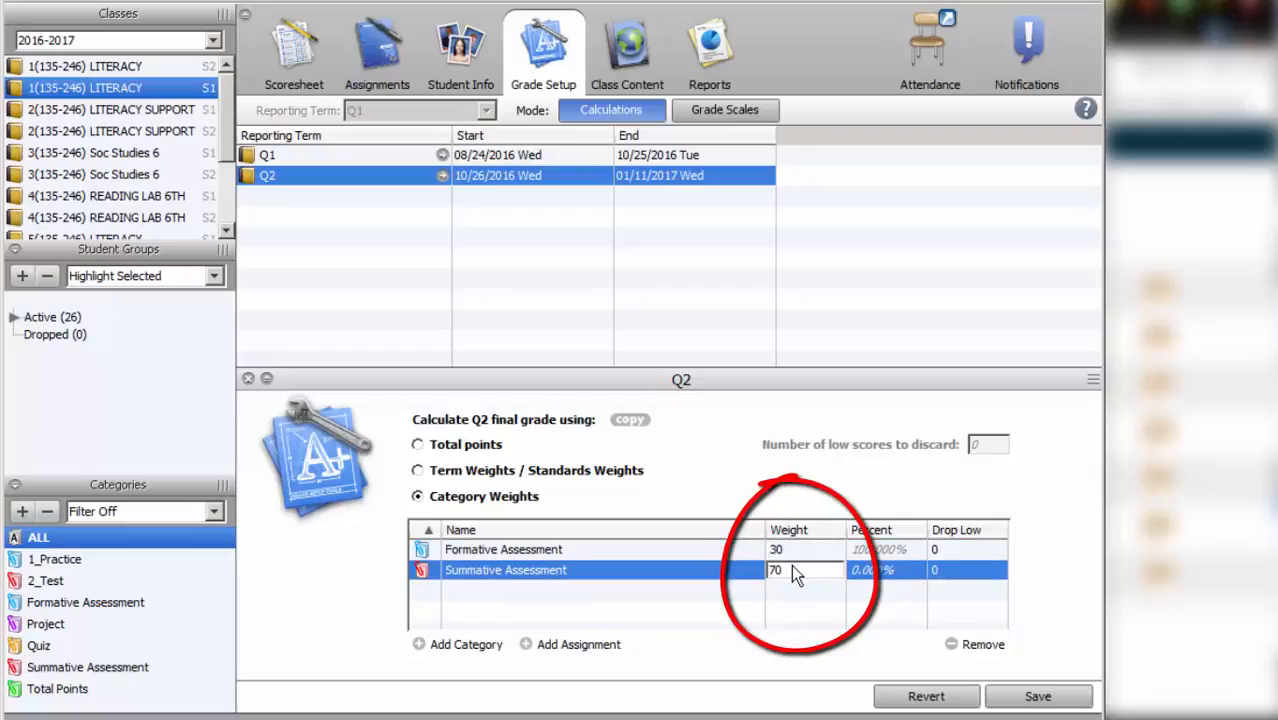
pyautogui.click(1021, 700)
# Step: Copy the entire class's grade setup, choosing the S2 section of period 1 LITERACY as a target with Q3 copied from Q1 and Q4 from Q2
pyautogui.click(330, 161)
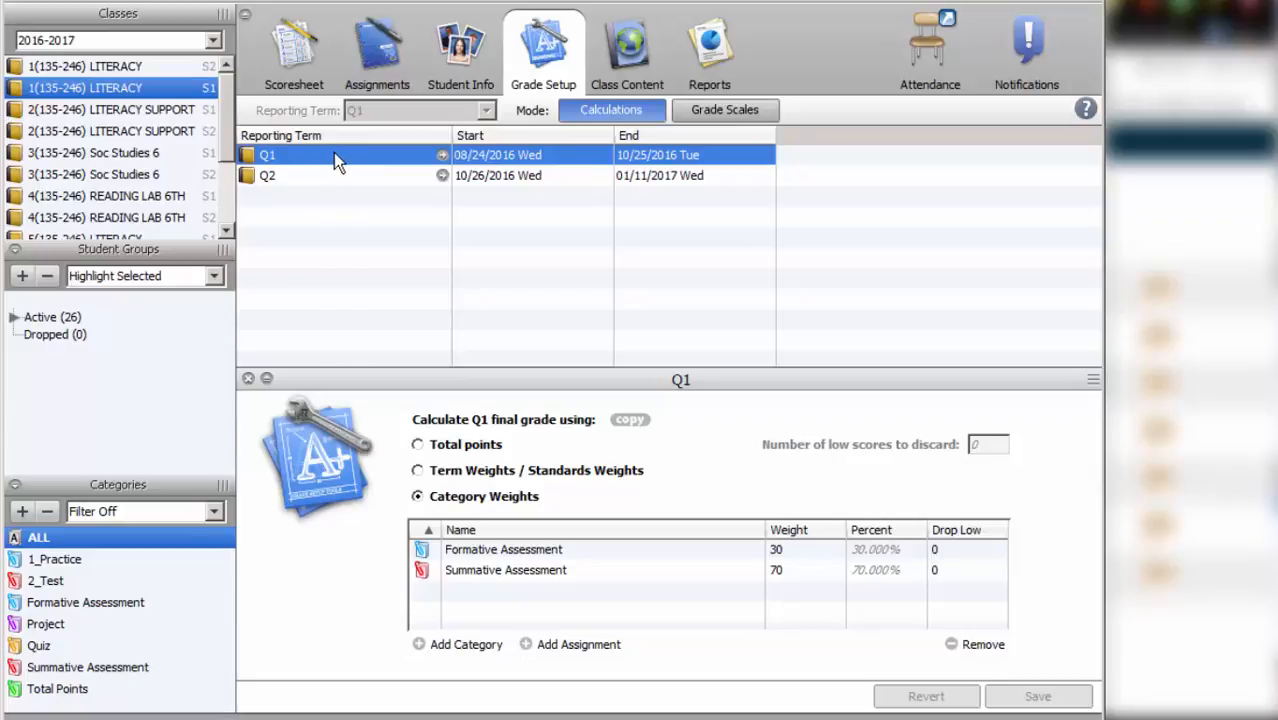
pyautogui.rightClick(333, 152)
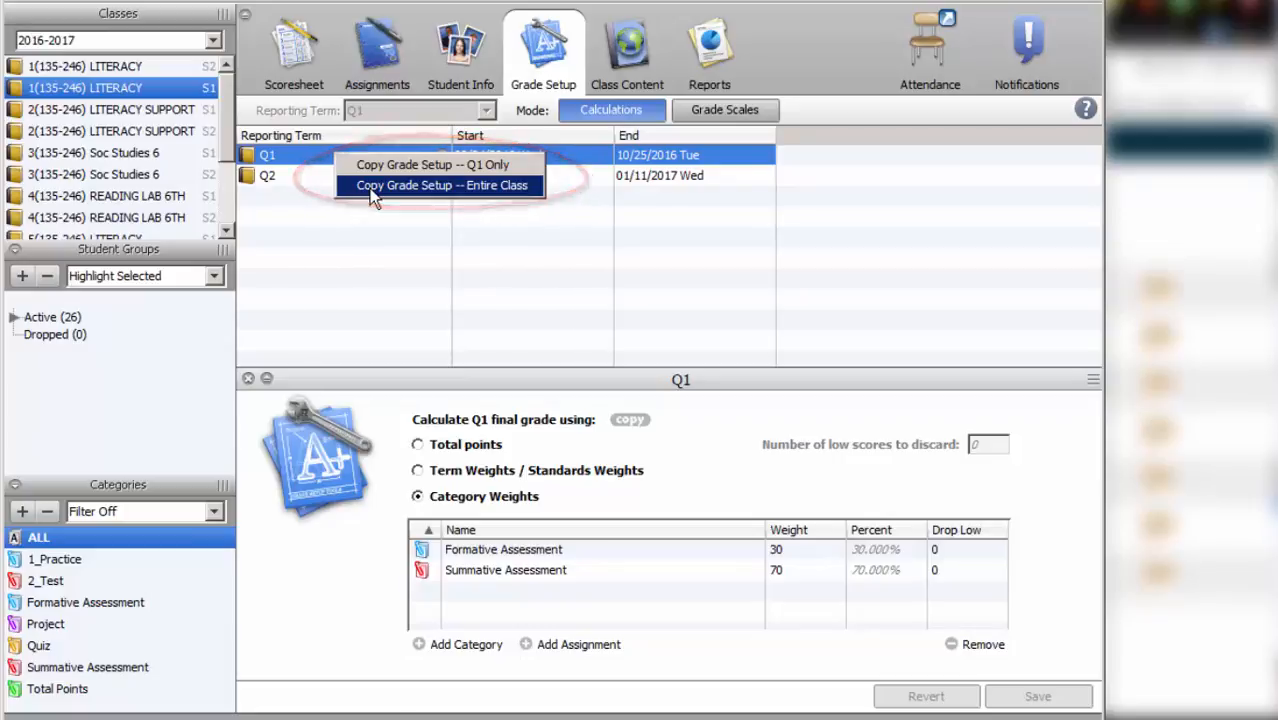
pyautogui.click(371, 190)
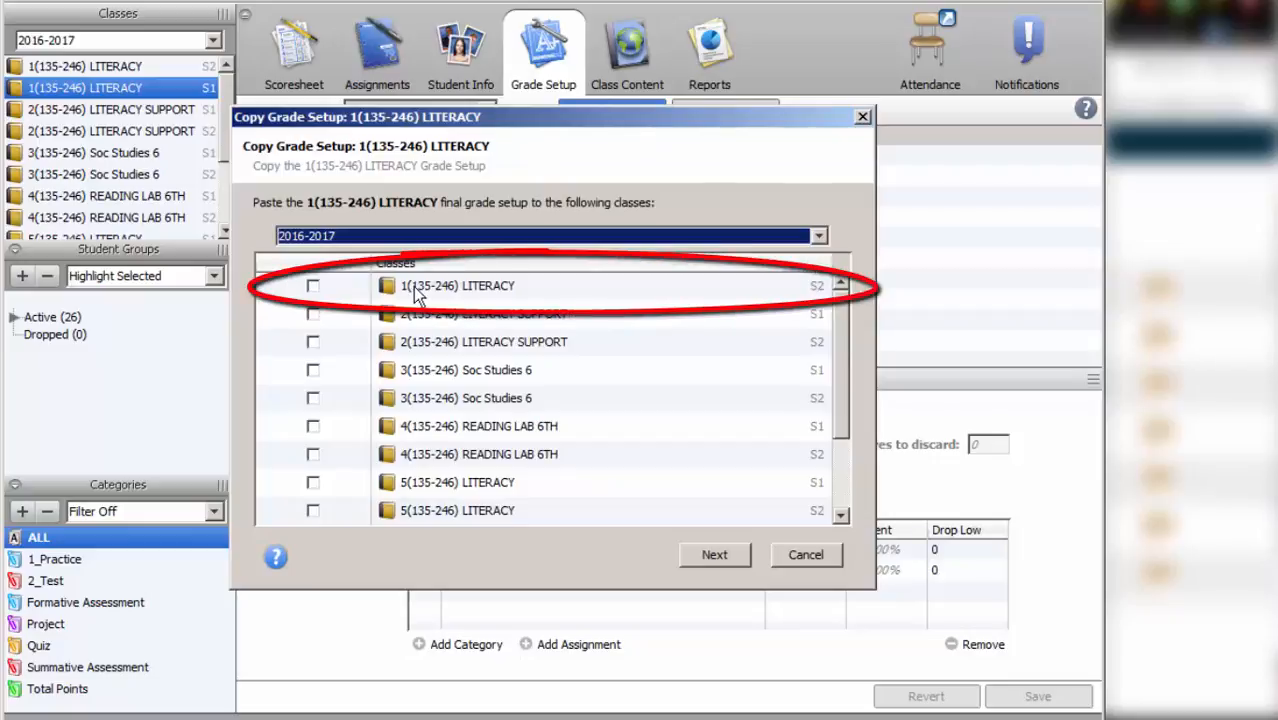
pyautogui.click(314, 286)
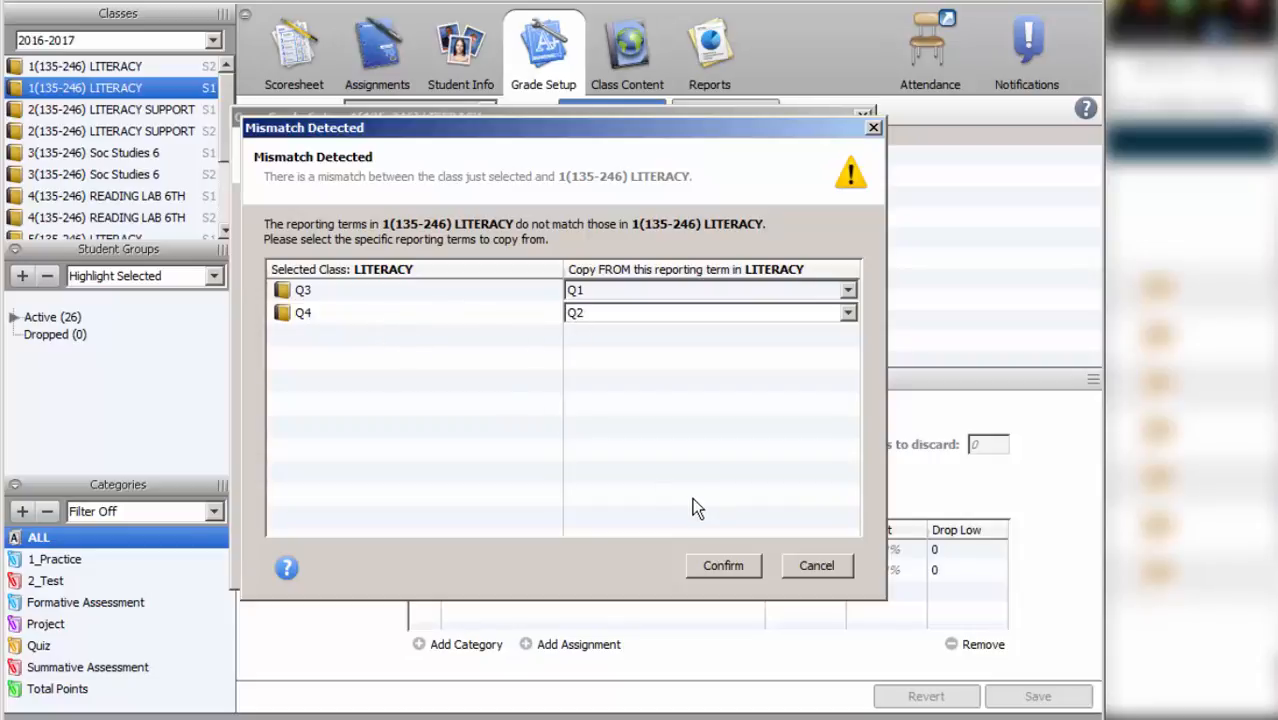
pyautogui.click(722, 566)
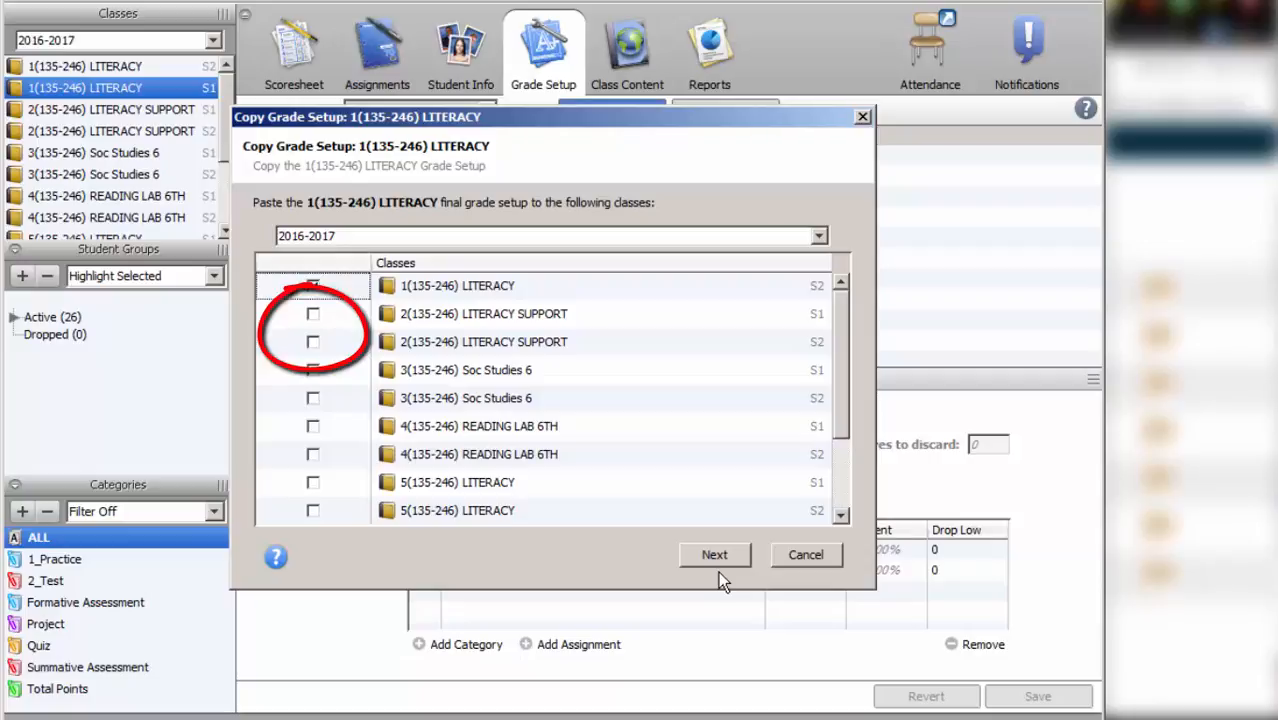
# Step: Add both sections of period 2 LITERACY SUPPORT and period 3 Soc Studies 6 as copy targets, accepting Q1 for Q3 and Q2 for Q4
pyautogui.click(313, 315)
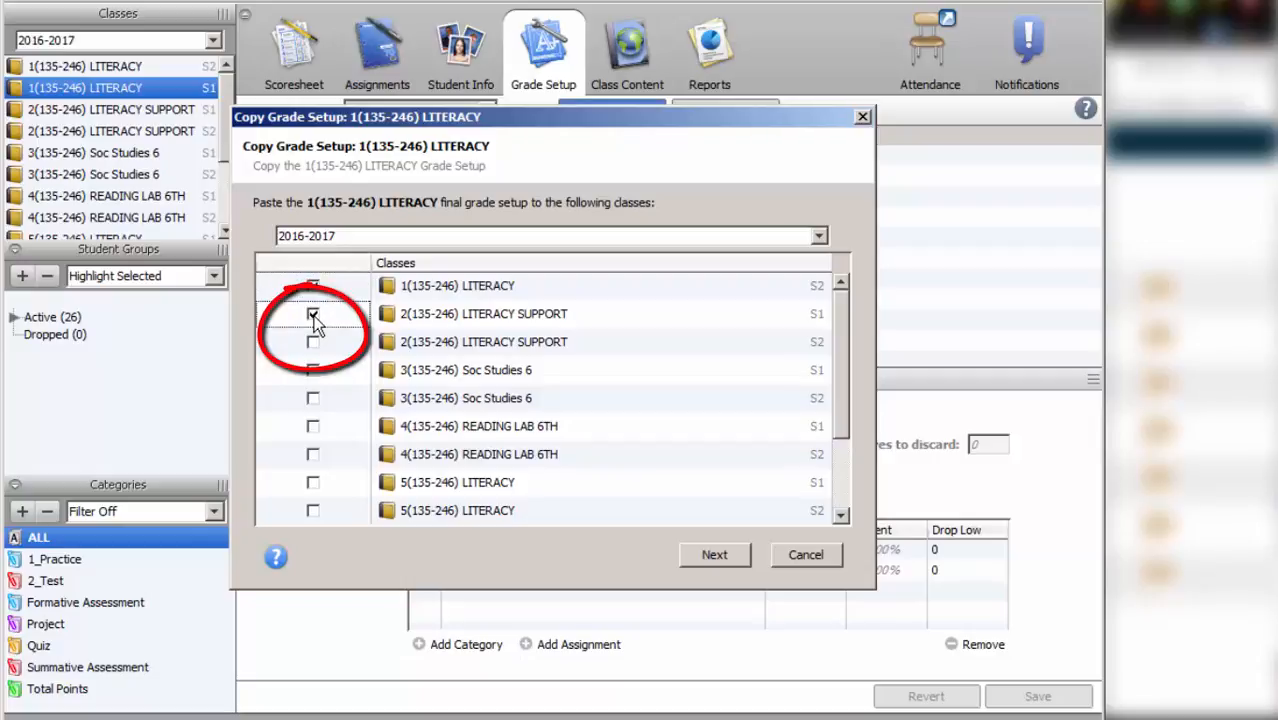
pyautogui.click(313, 342)
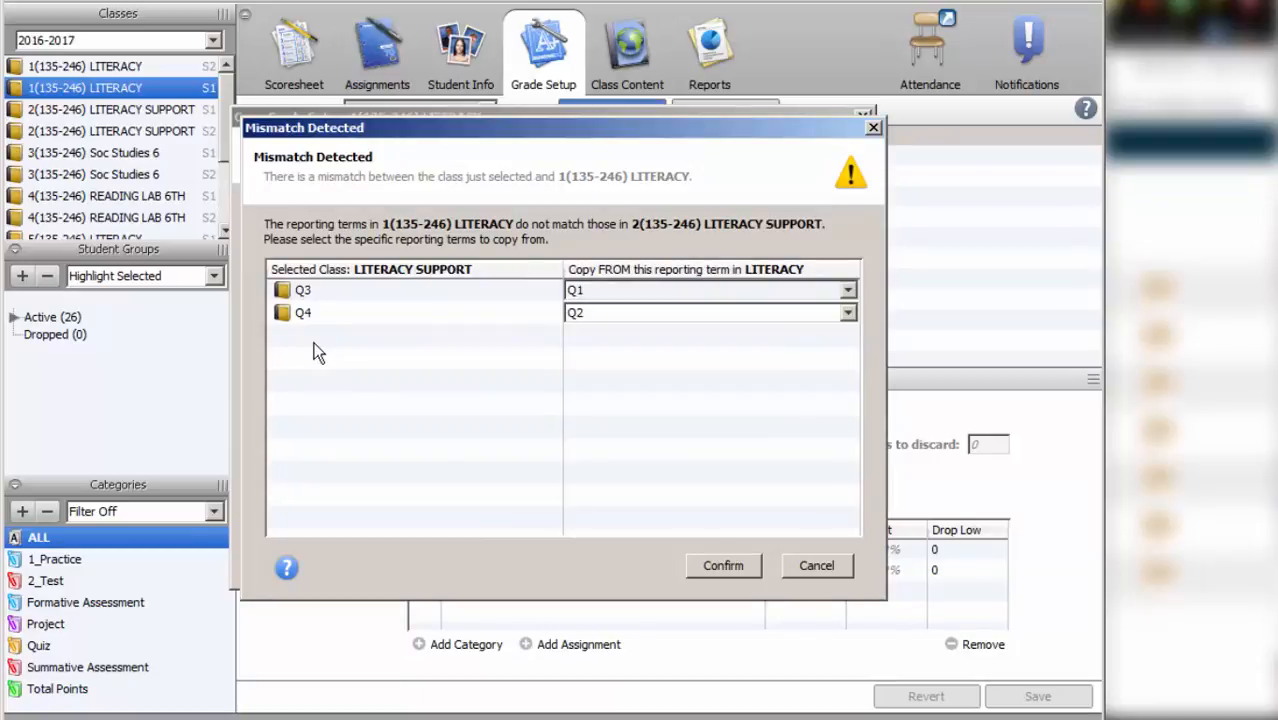
pyautogui.click(722, 566)
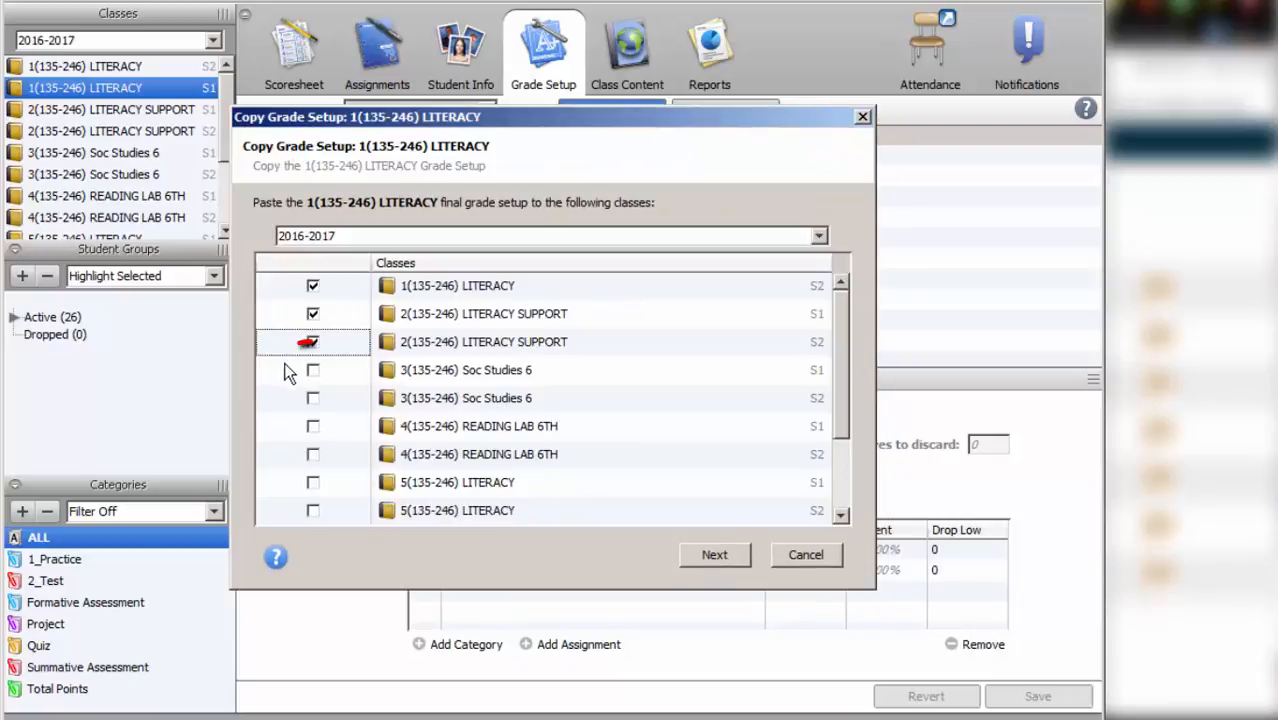
pyautogui.click(313, 370)
pyautogui.click(313, 399)
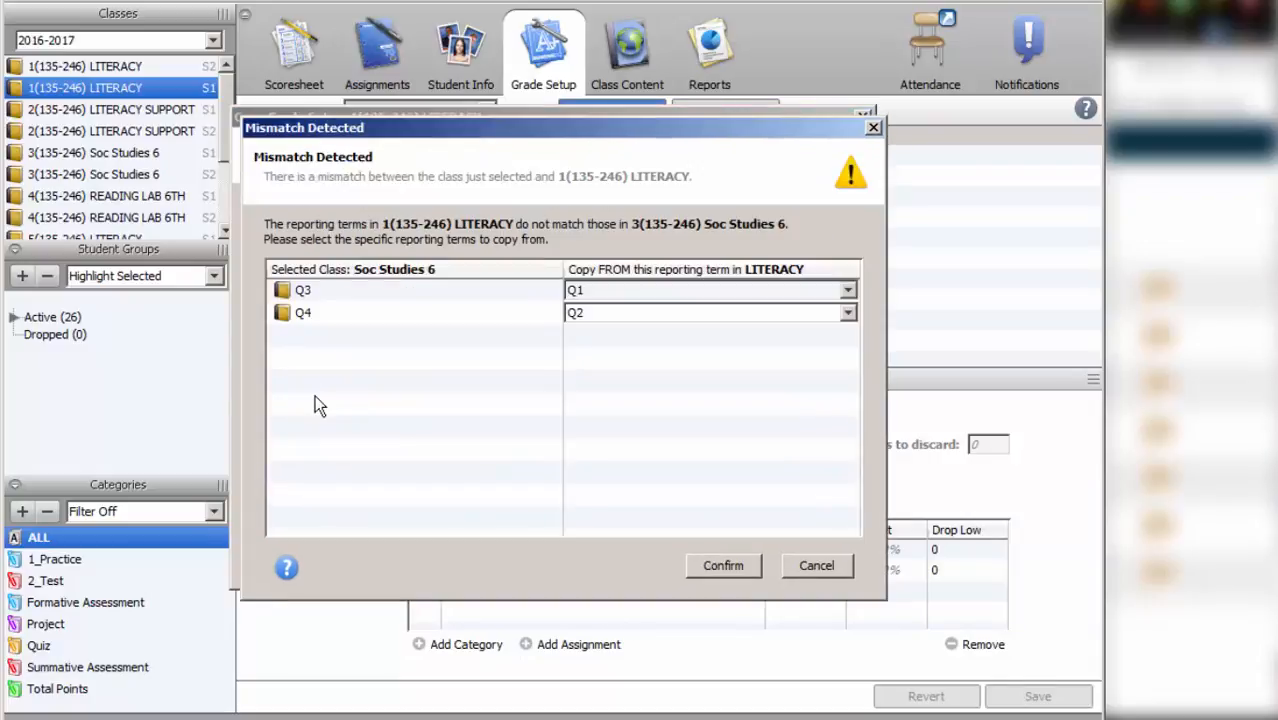
pyautogui.click(731, 566)
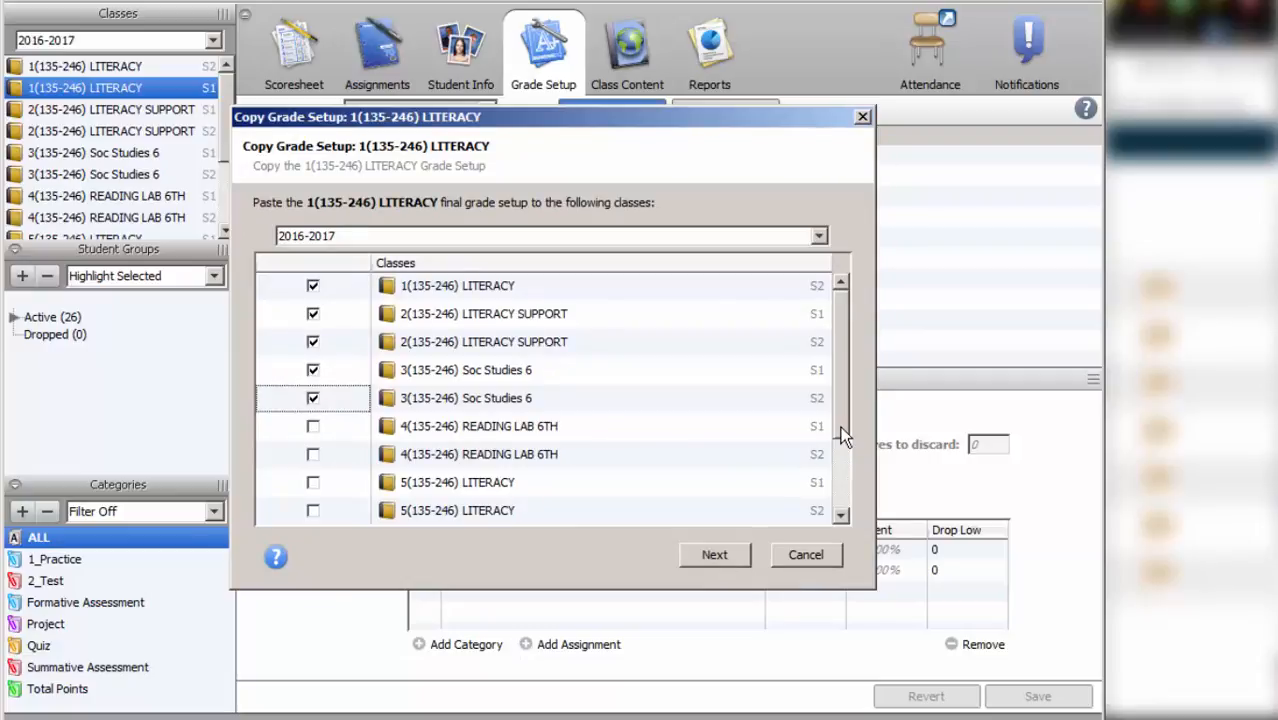
# Step: Add the S1 and S2 sections of period 5 LITERACY as copy targets, accepting Q1 for Q3 and Q2 for Q4
pyautogui.moveTo(840, 426); pyautogui.dragTo(847, 509)
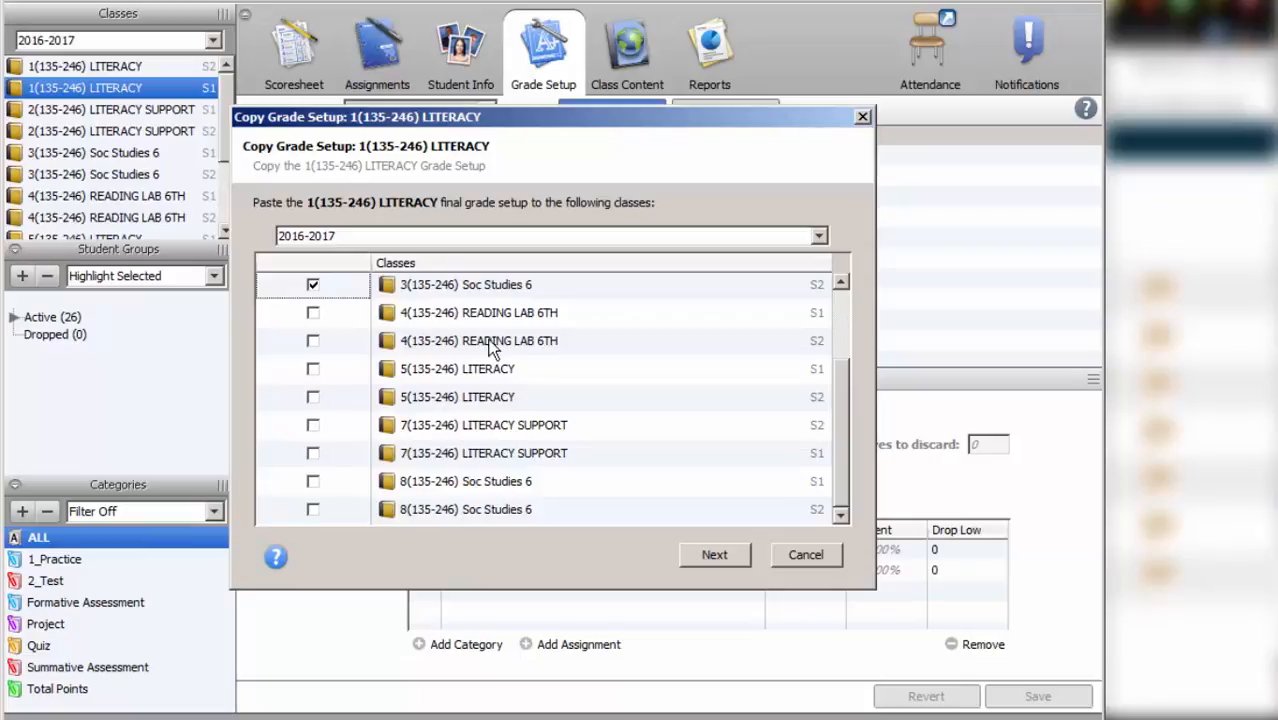
pyautogui.click(312, 369)
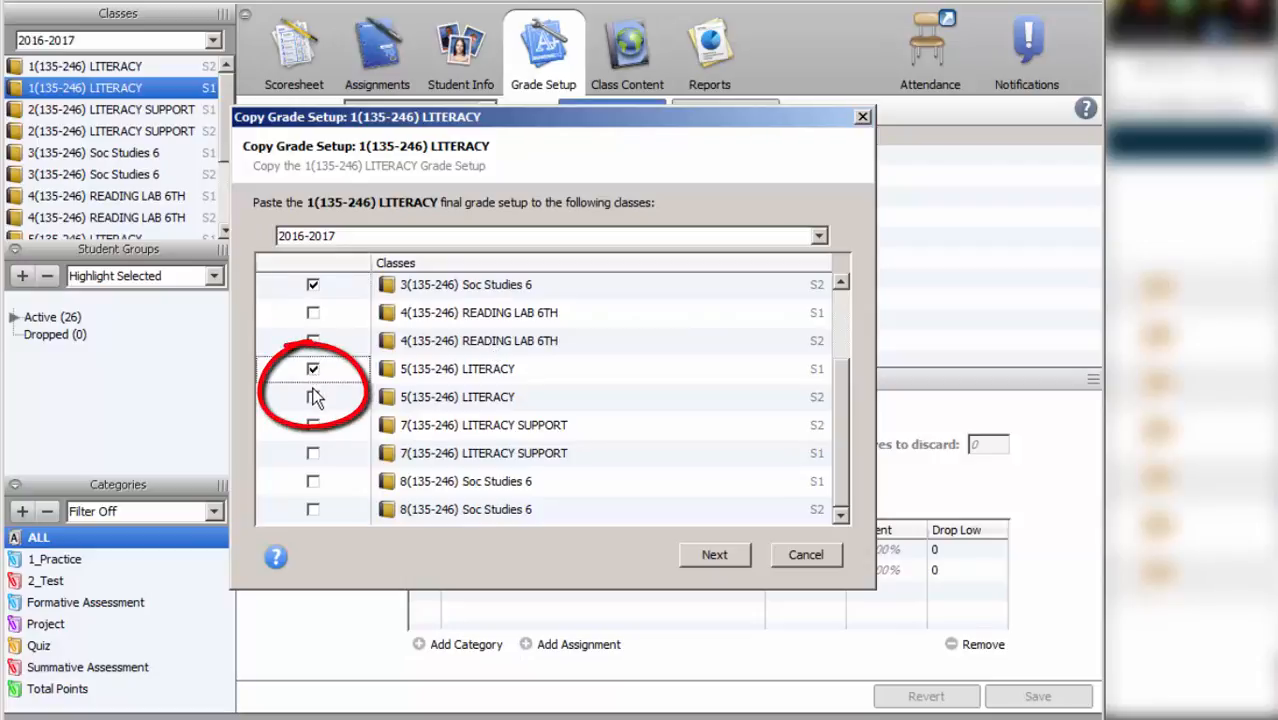
pyautogui.click(313, 398)
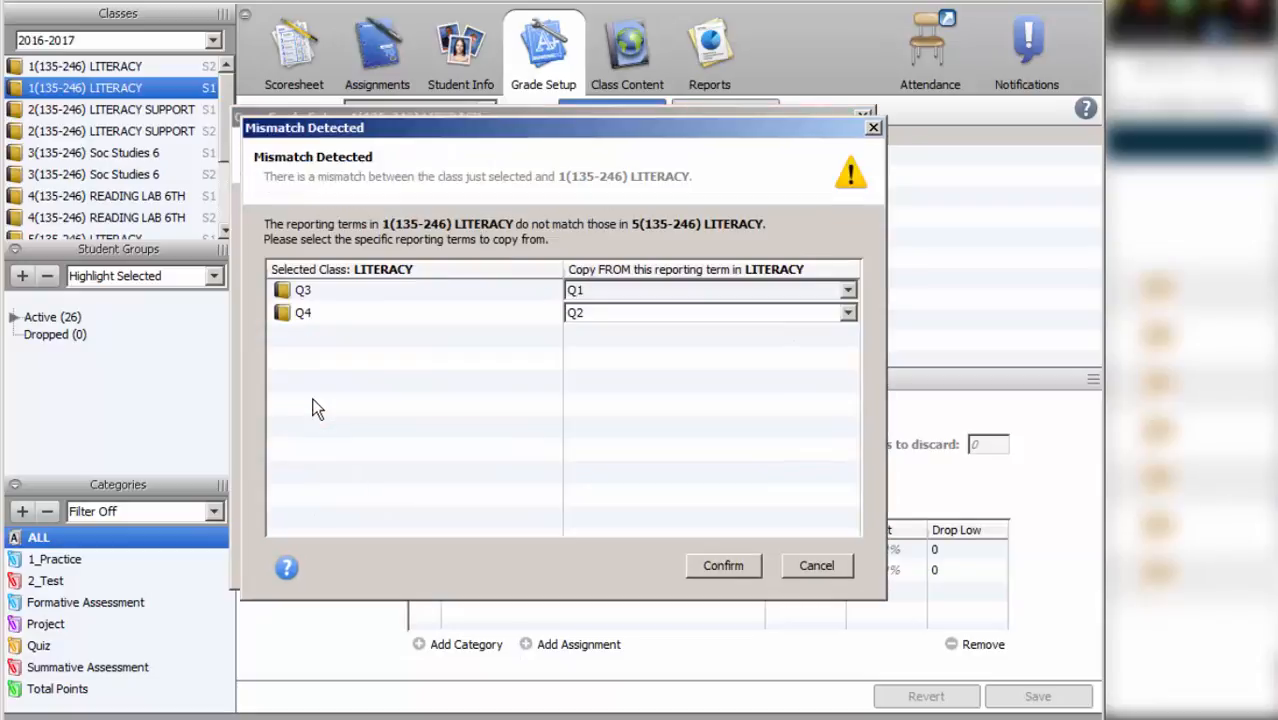
pyautogui.click(713, 565)
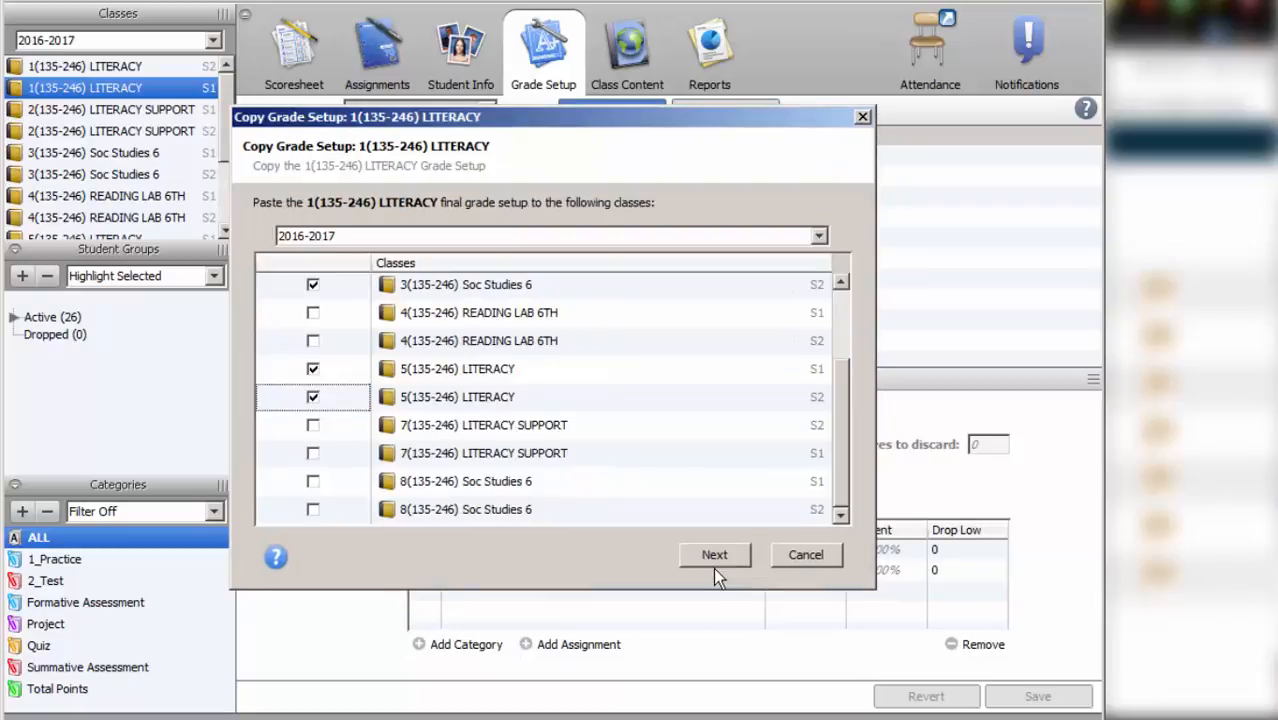
# Step: Add both sections of period 7 LITERACY SUPPORT and period 8 Soc Studies 6 as copy targets, accepting Q1 for Q3 and Q2 for Q4
pyautogui.click(314, 452)
pyautogui.click(315, 426)
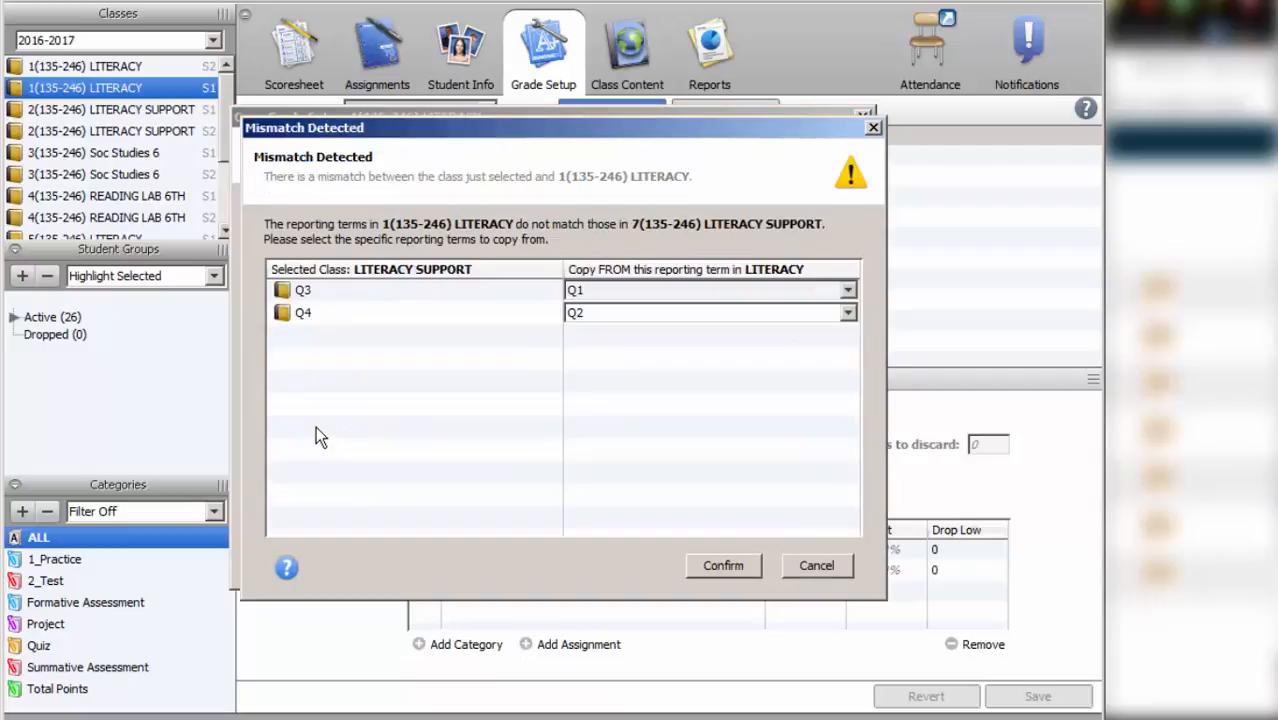
pyautogui.click(733, 564)
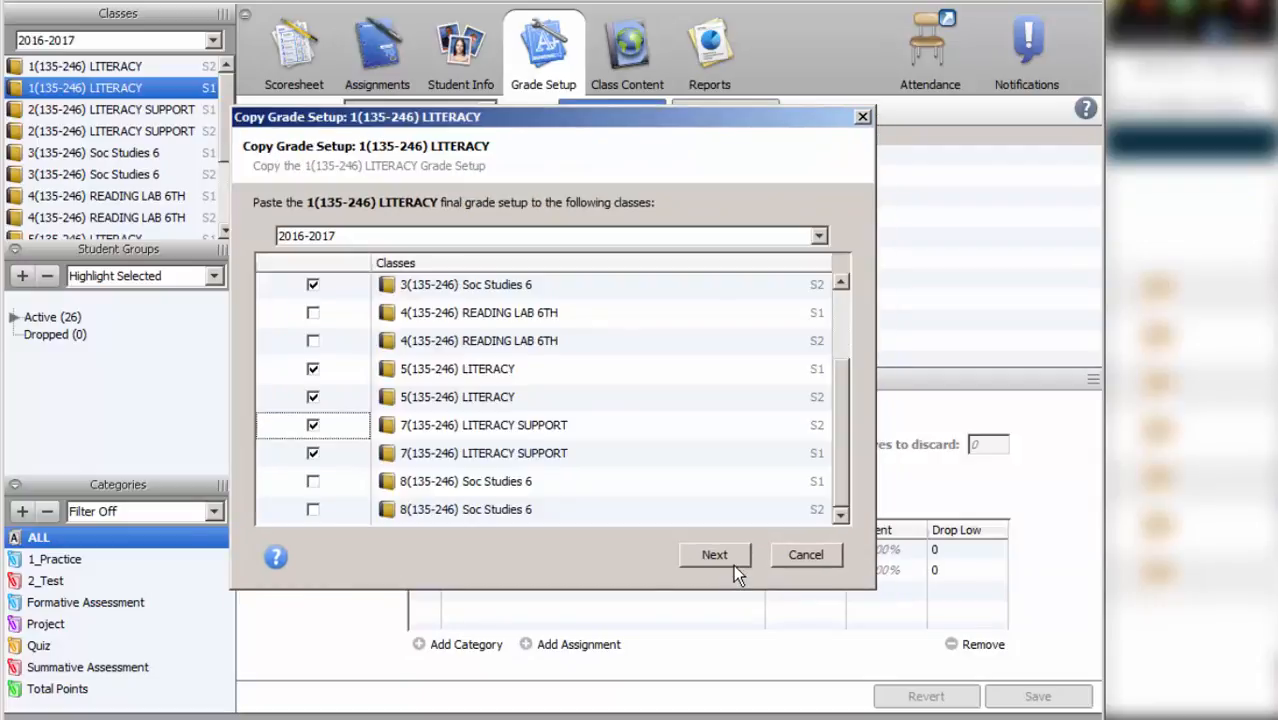
pyautogui.click(313, 481)
pyautogui.click(313, 509)
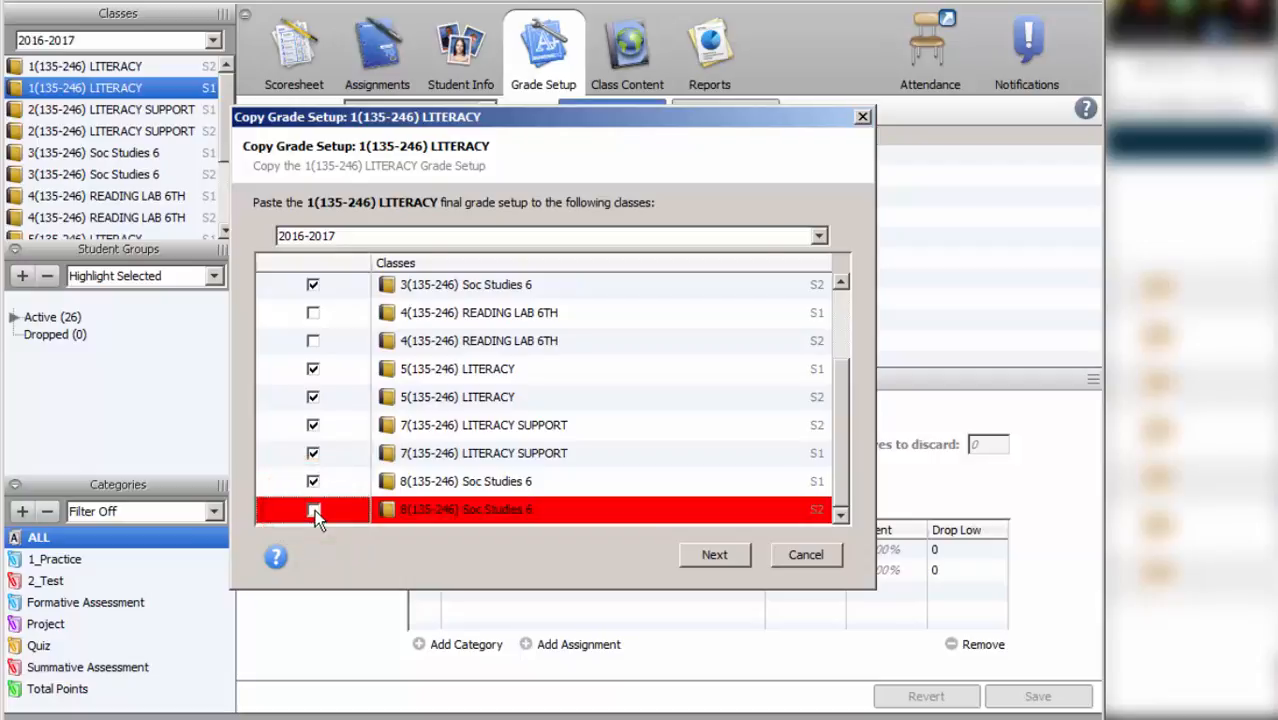
pyautogui.click(740, 562)
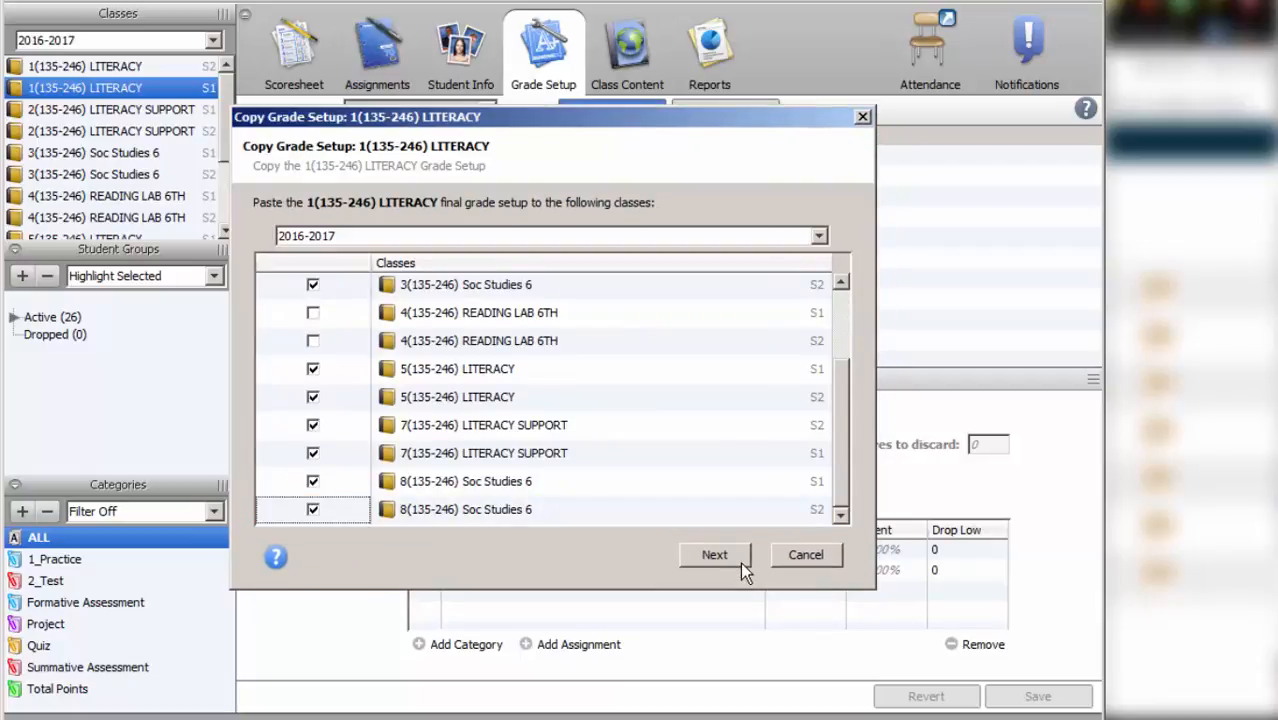
# Step: Review the list of target classes and finish copying the period 1 LITERACY grade setup to them
pyautogui.click(740, 562)
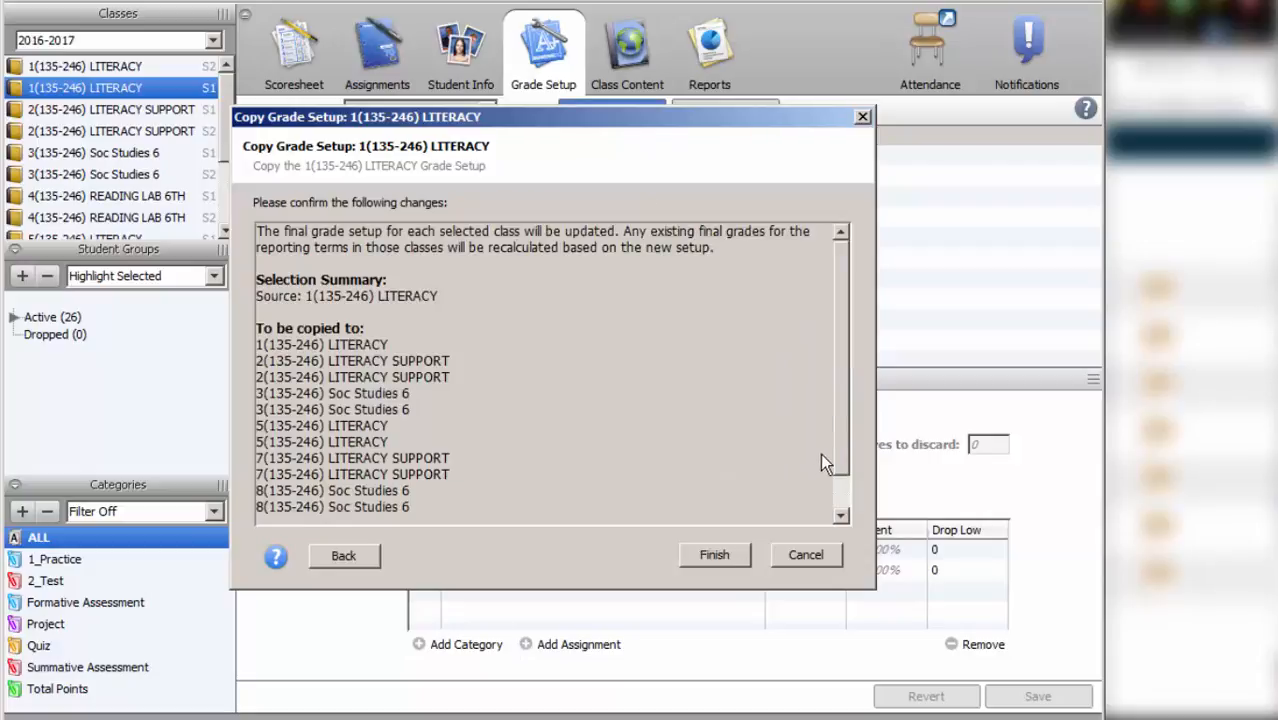
pyautogui.scroll(-2, 840, 466)
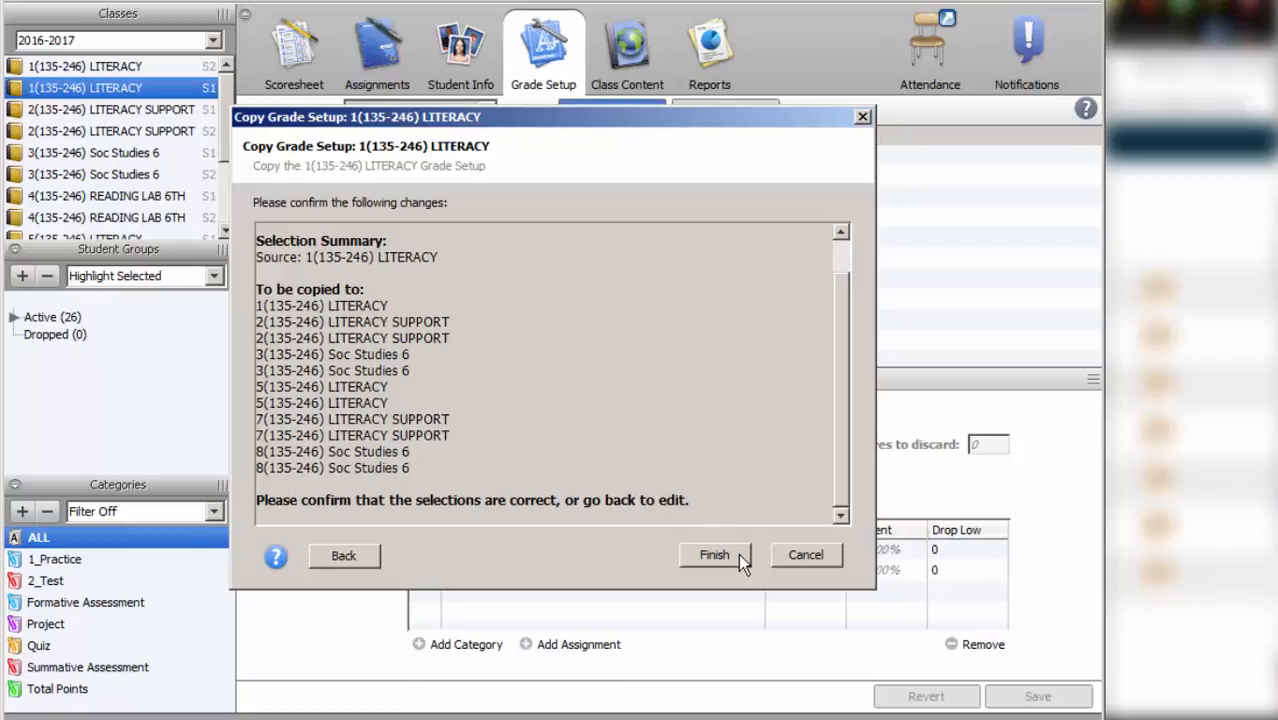
pyautogui.click(714, 556)
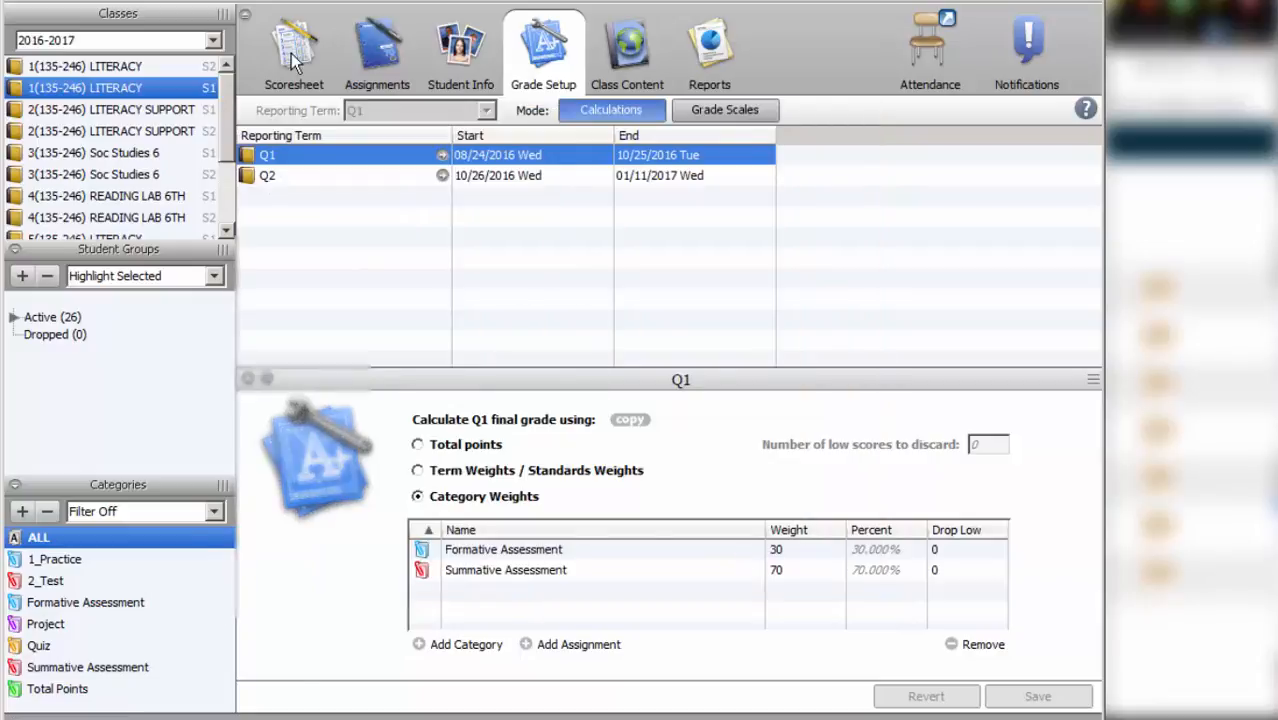
# Step: Examine the category choices offered for a new Q1 assignment, and close the assignment without creating it
pyautogui.click(291, 55)
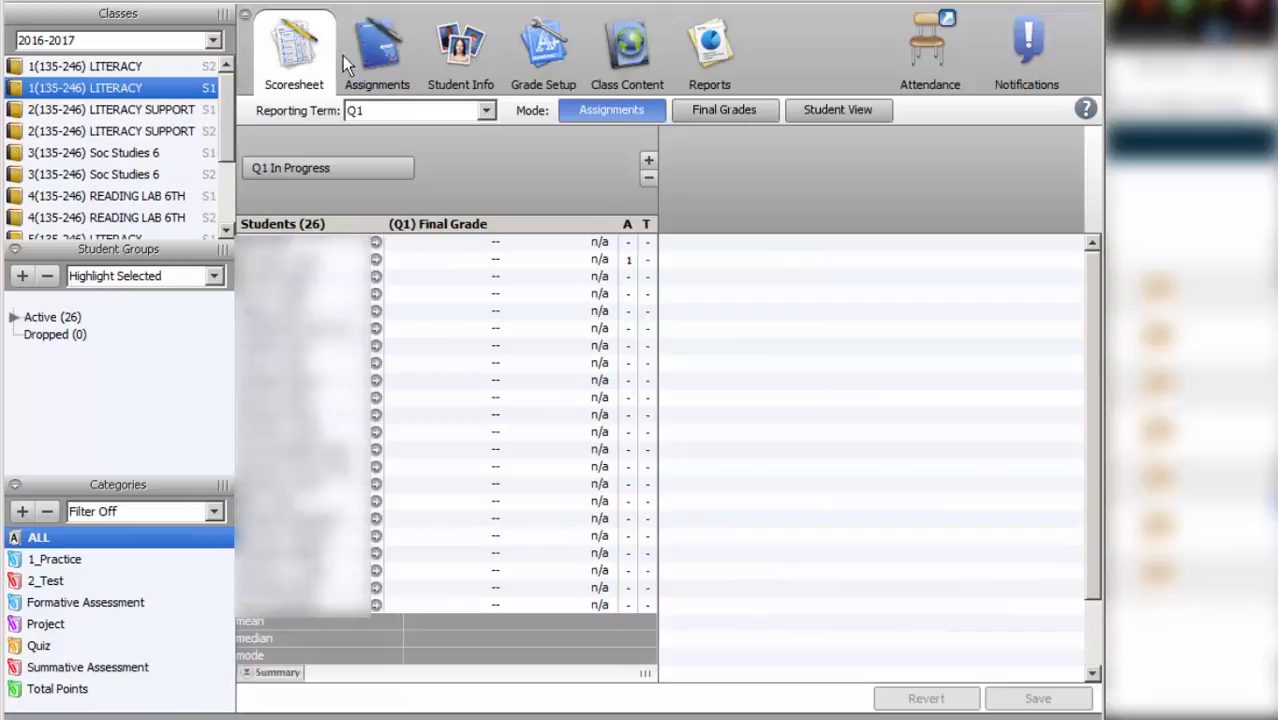
pyautogui.click(376, 55)
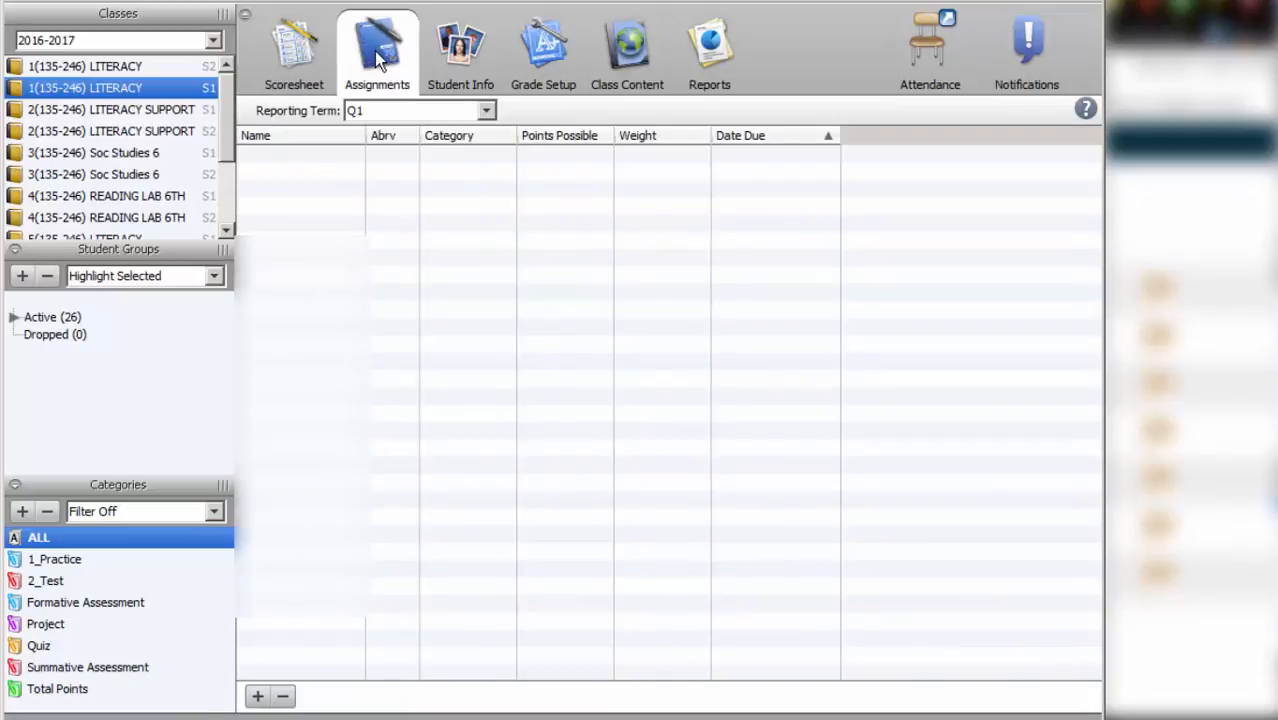
pyautogui.click(257, 697)
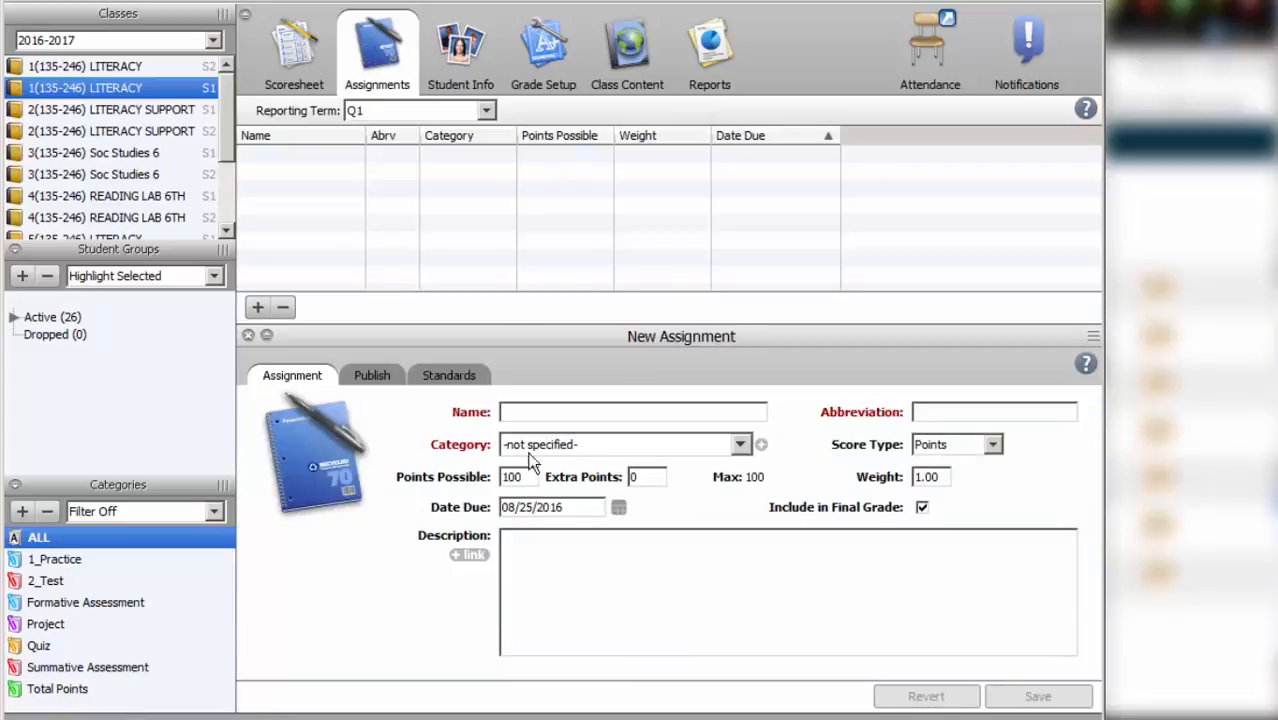
pyautogui.click(556, 448)
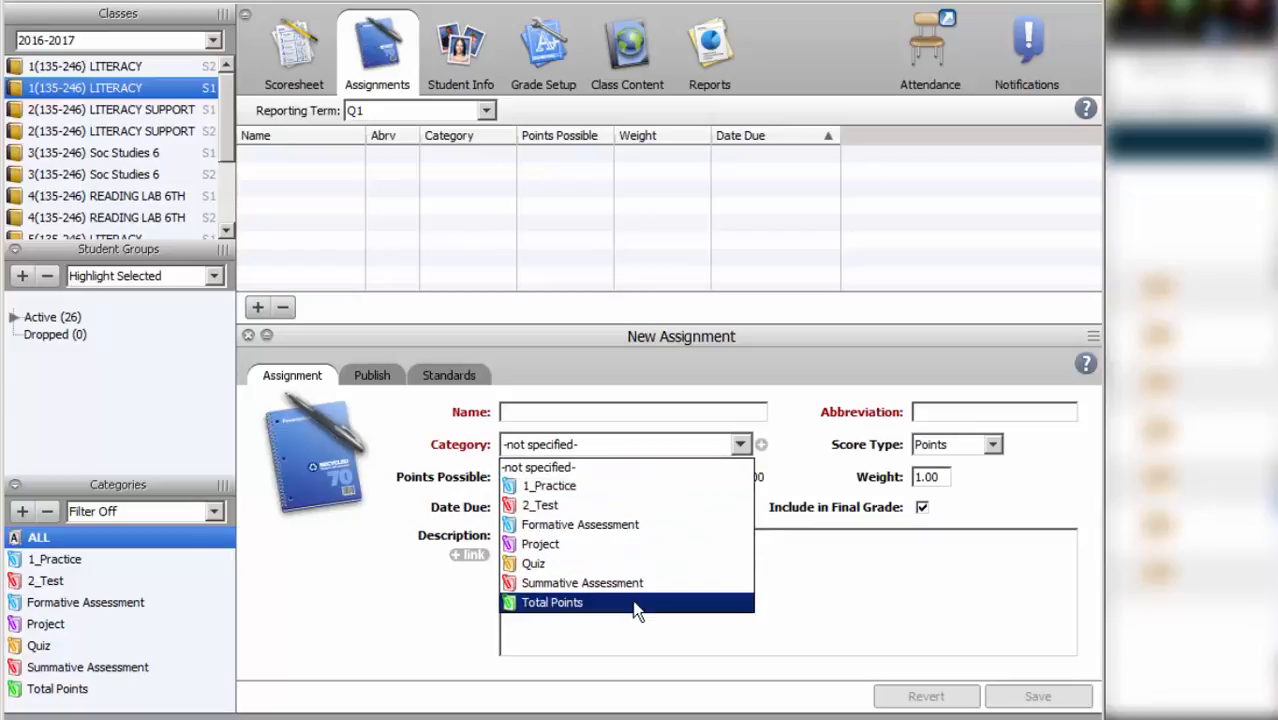
pyautogui.click(249, 337)
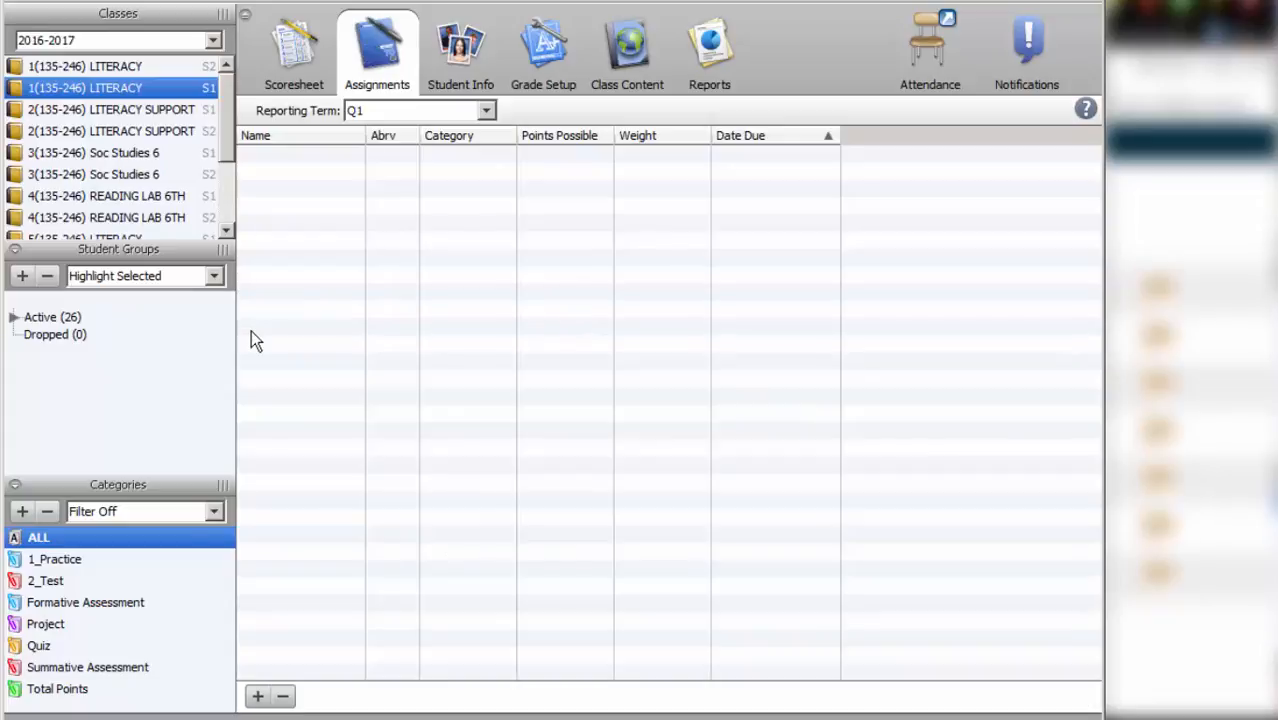
# Step: Rename the Formative Assessment category as 1_Formative Assessment
pyautogui.rightClick(105, 601)
pyautogui.rightClick(92, 603)
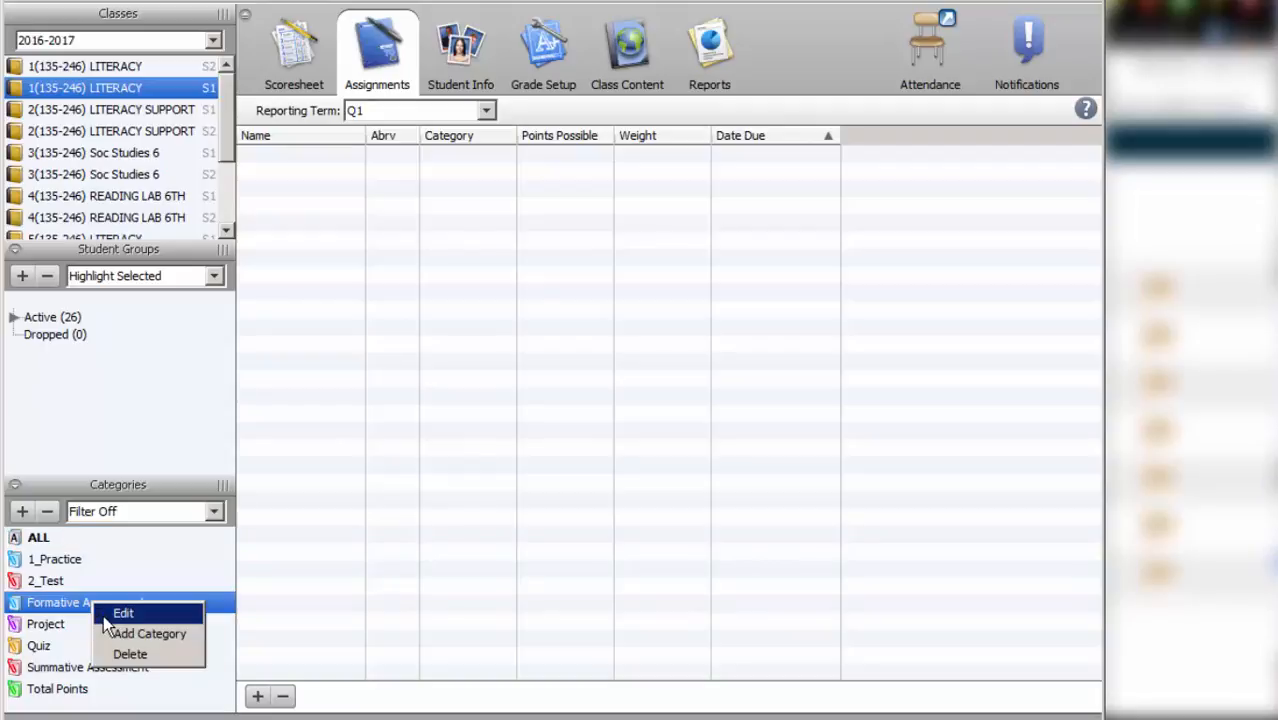
pyautogui.click(106, 613)
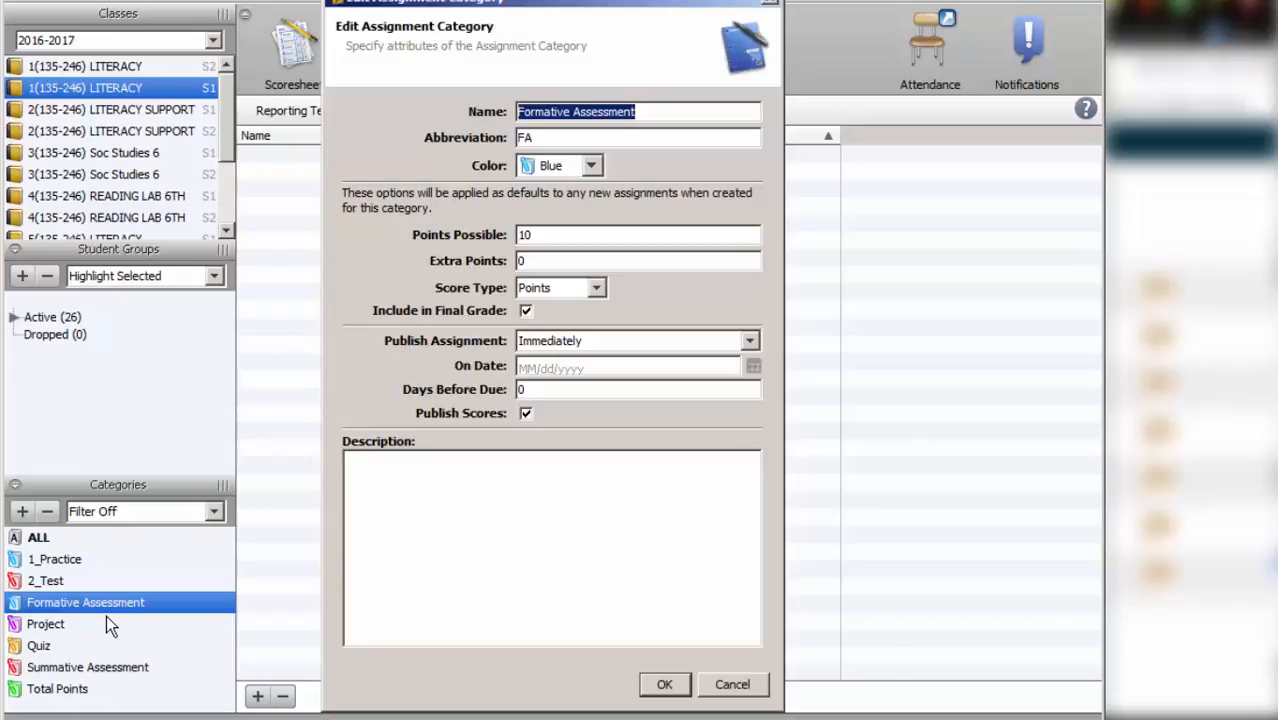
pyautogui.press('Left')
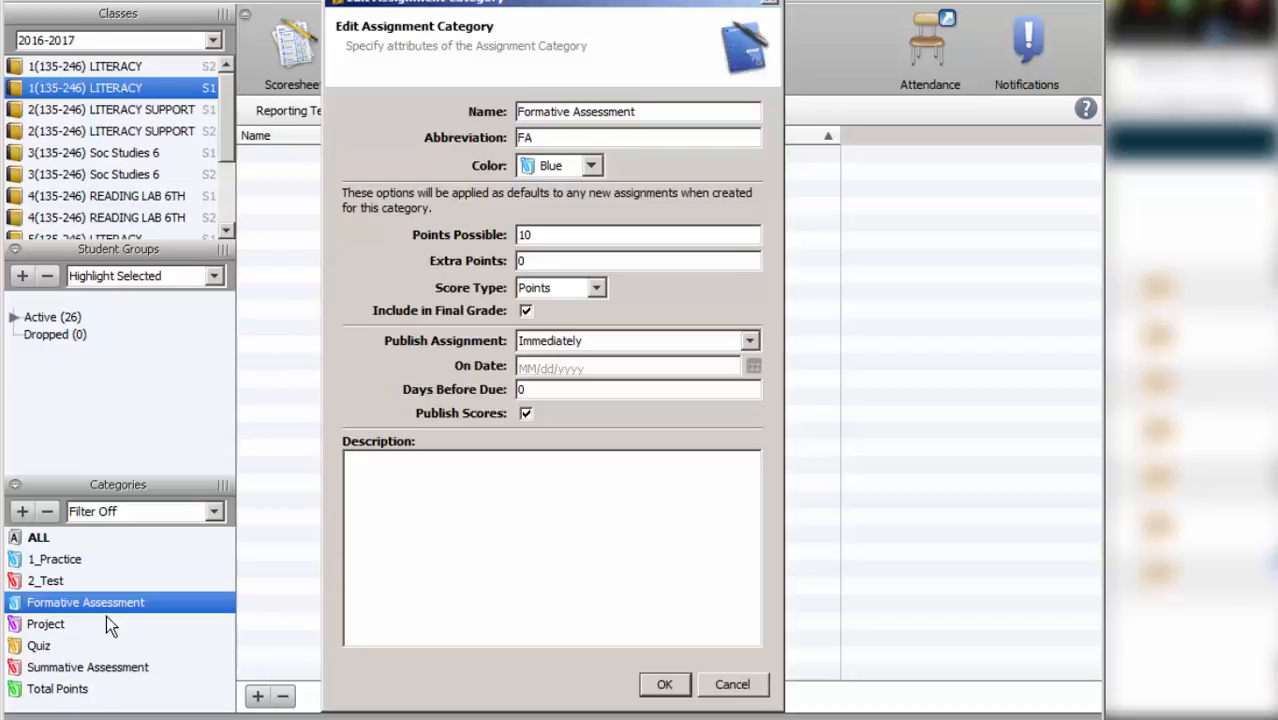
pyautogui.write('1_')
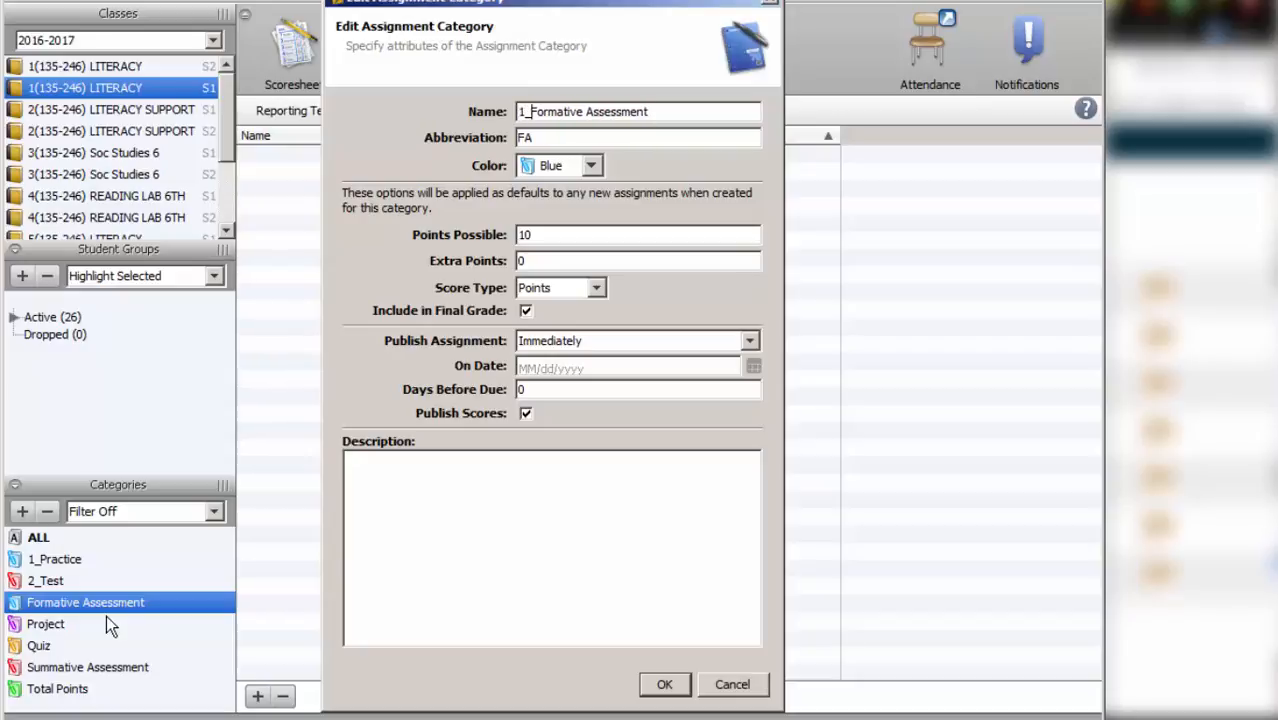
pyautogui.click(668, 688)
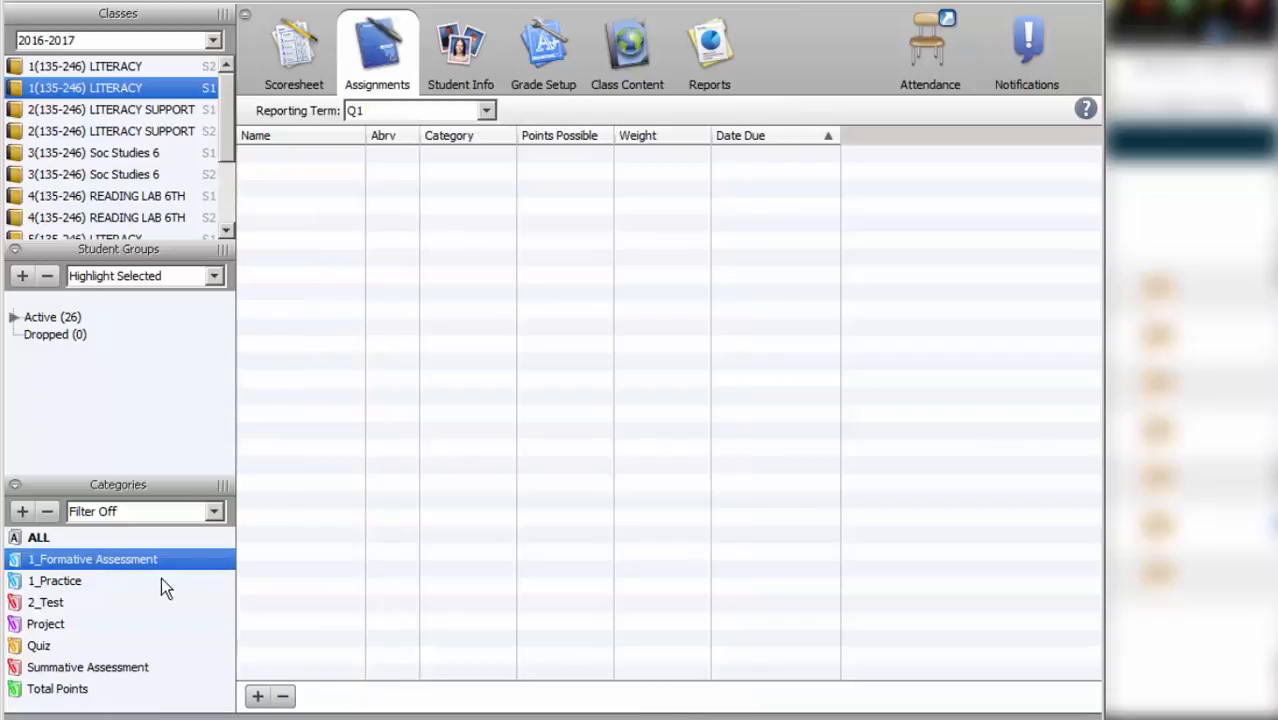
# Step: Rename the Summative Assessment category as 2_Summative Assessment
pyautogui.click(104, 666)
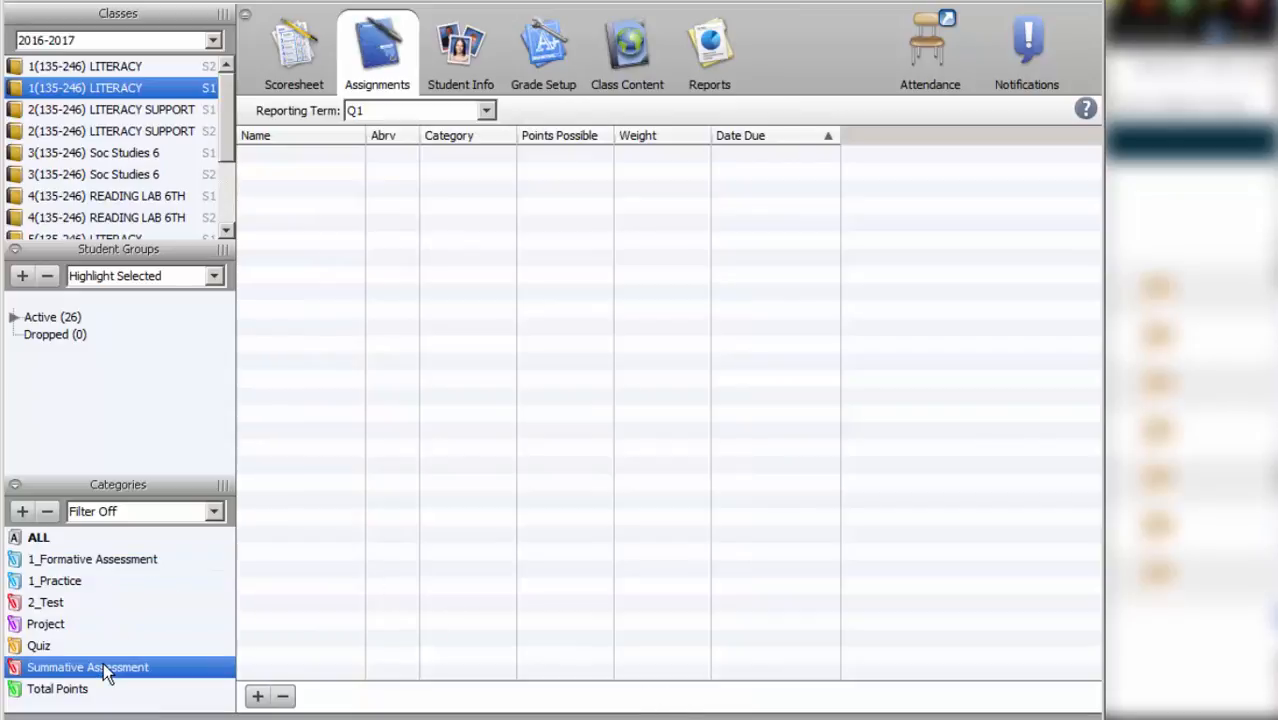
pyautogui.rightClick(103, 663)
pyautogui.click(132, 674)
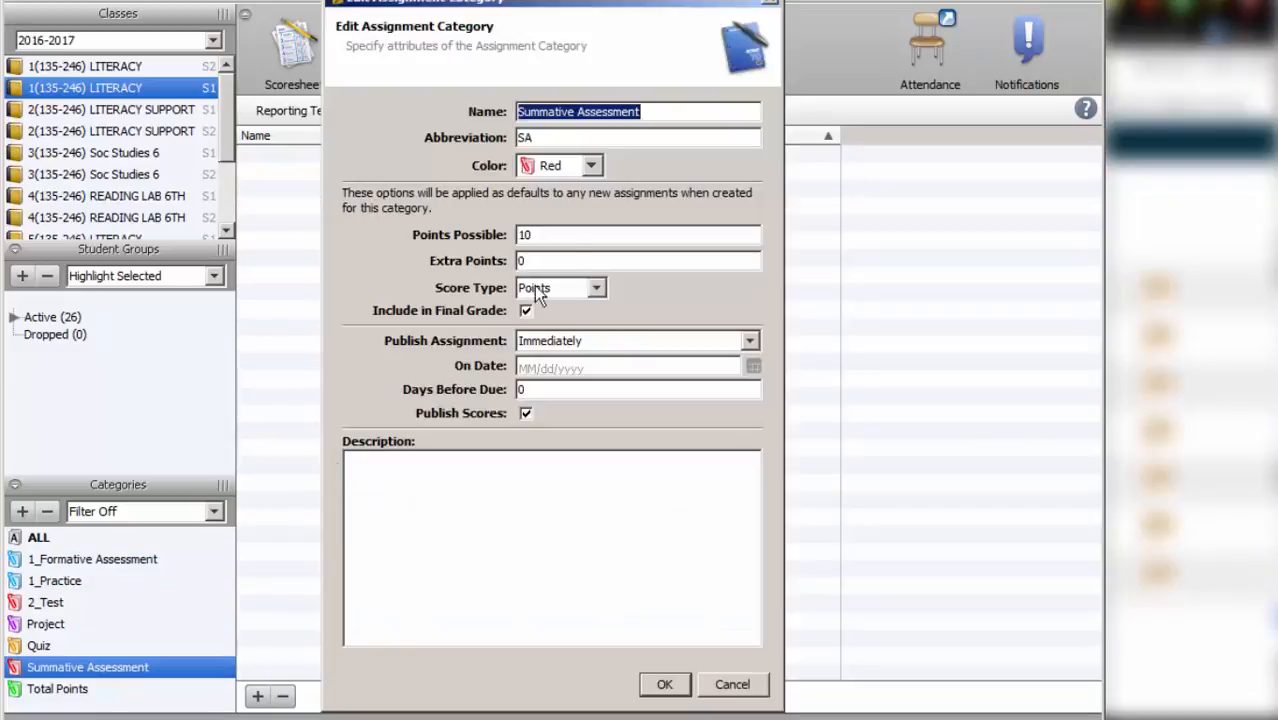
pyautogui.click(520, 117)
pyautogui.write('2')
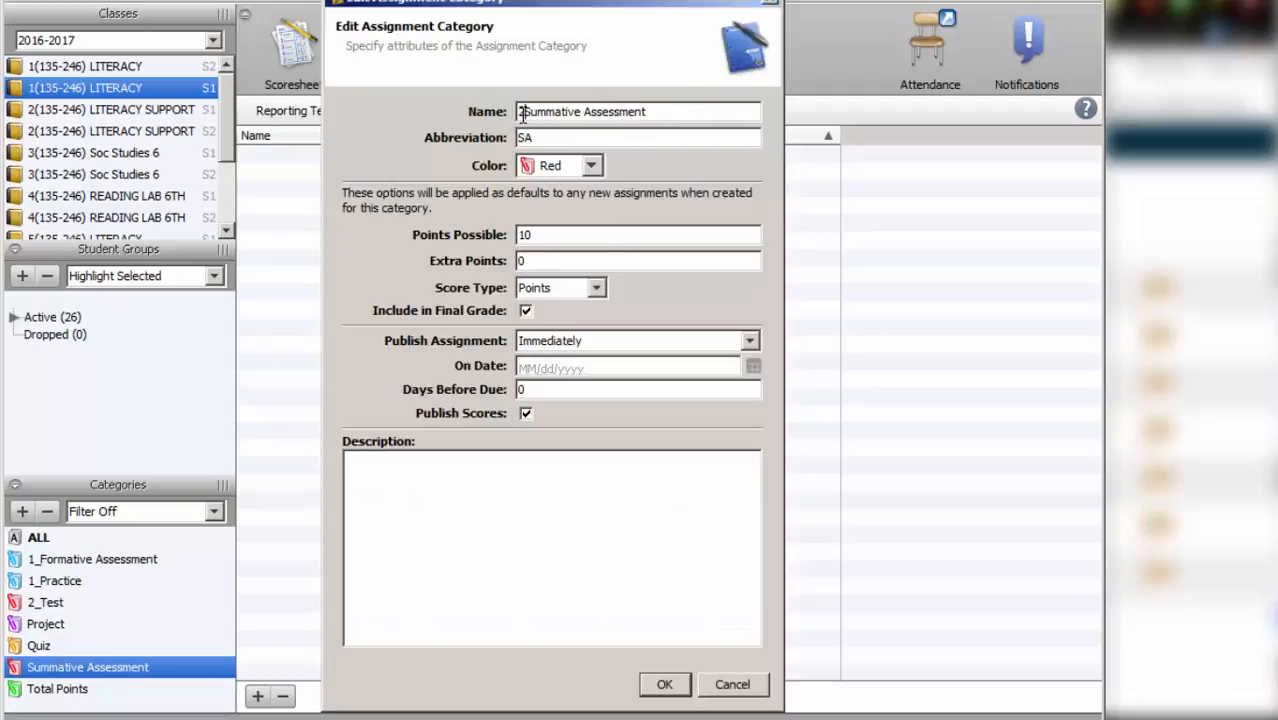
pyautogui.write('_')
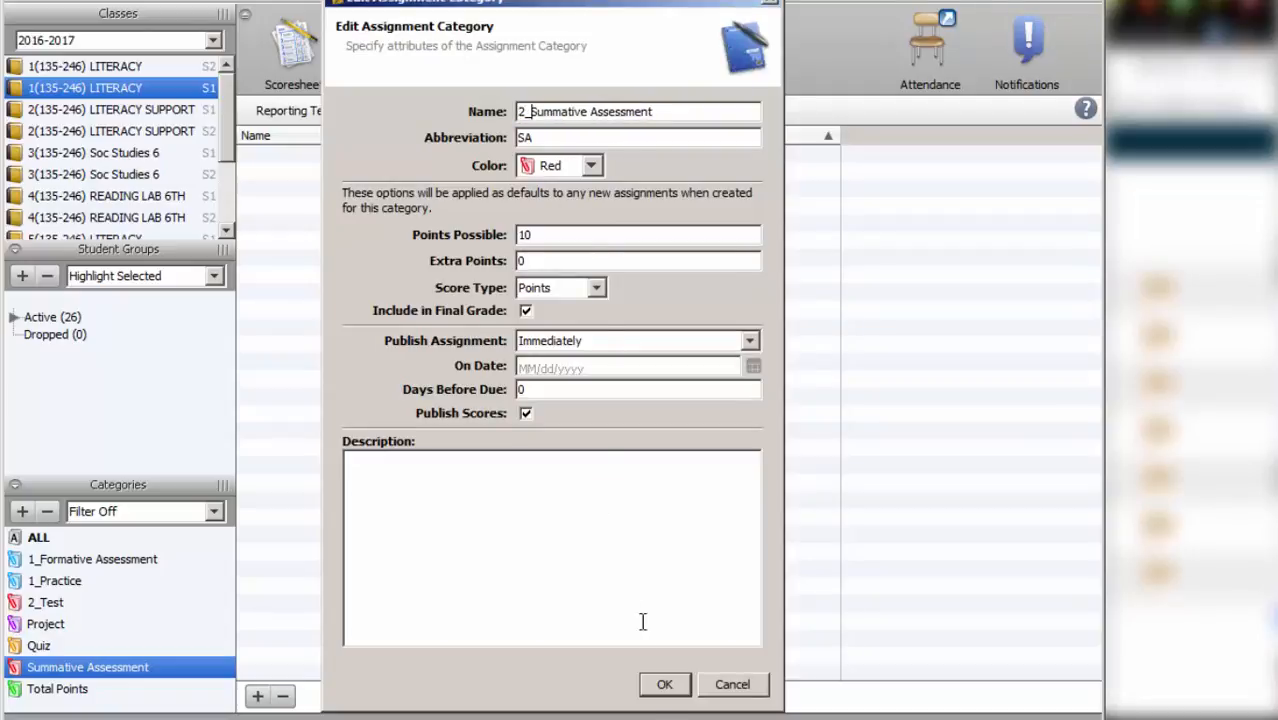
pyautogui.click(662, 685)
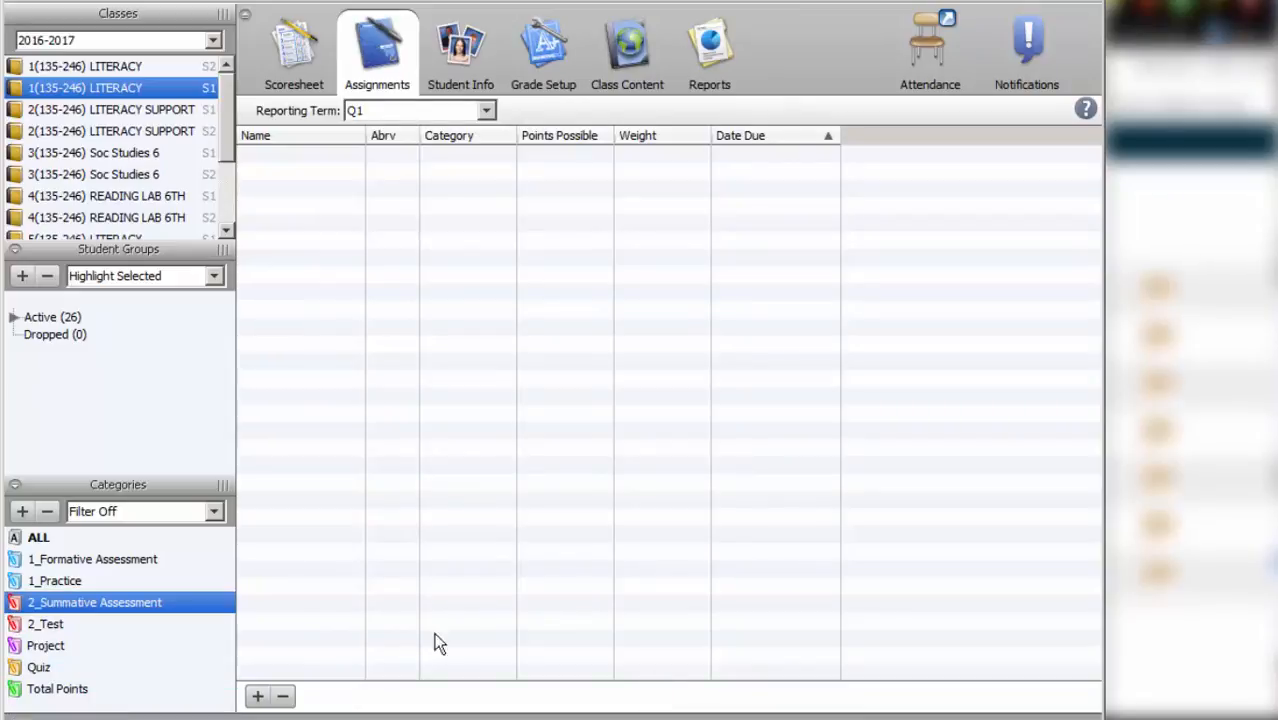
# Step: Rename the 1_Practice category as Practice and set its color to None
pyautogui.click(89, 584)
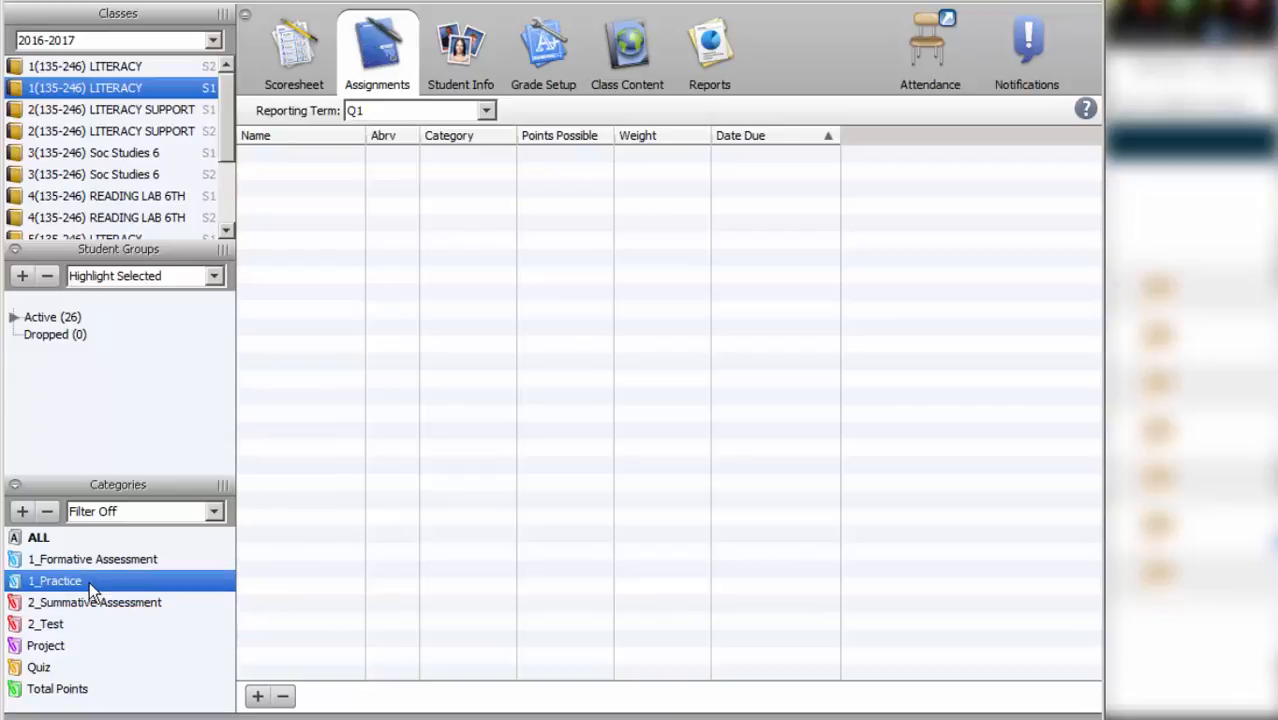
pyautogui.rightClick(89, 581)
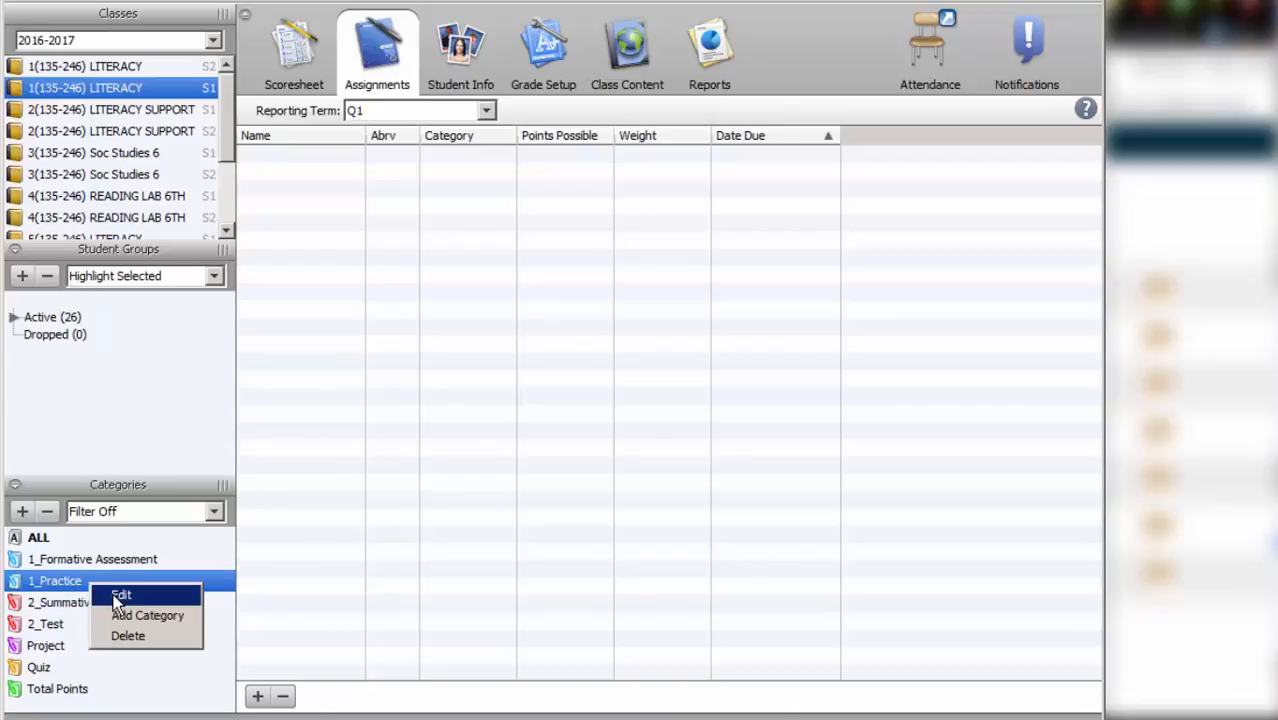
pyautogui.click(116, 594)
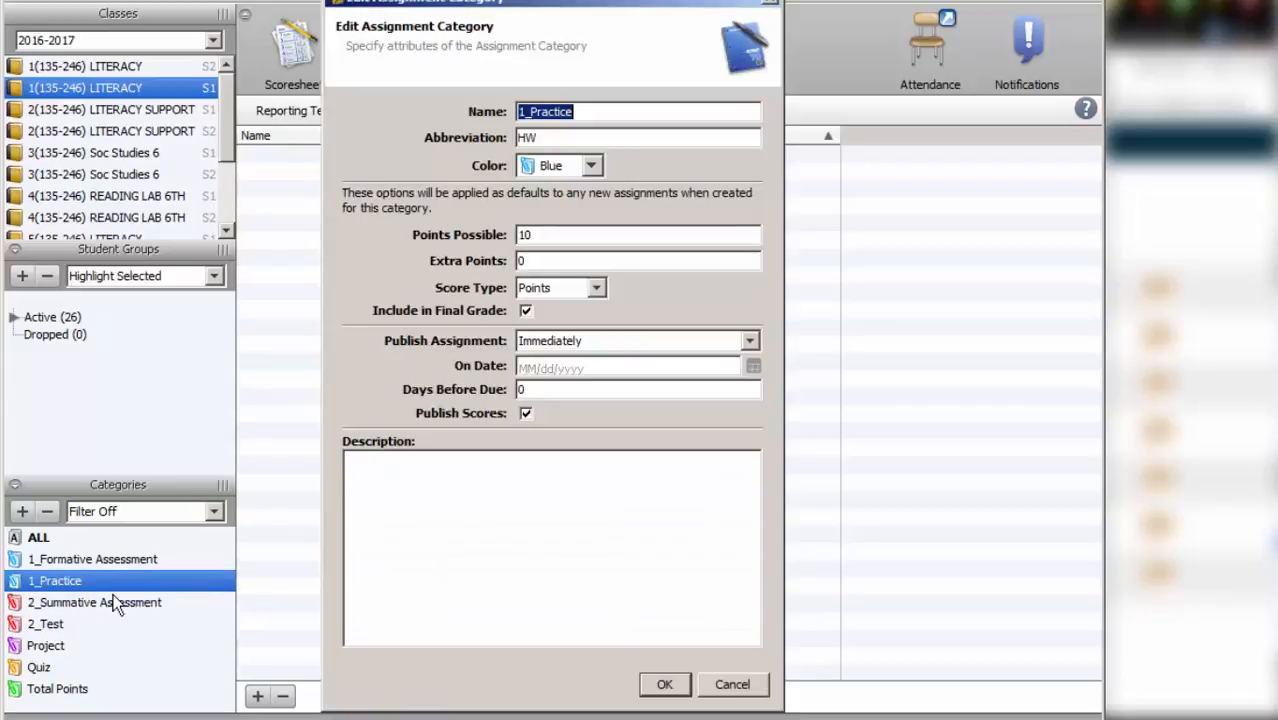
pyautogui.click(531, 111)
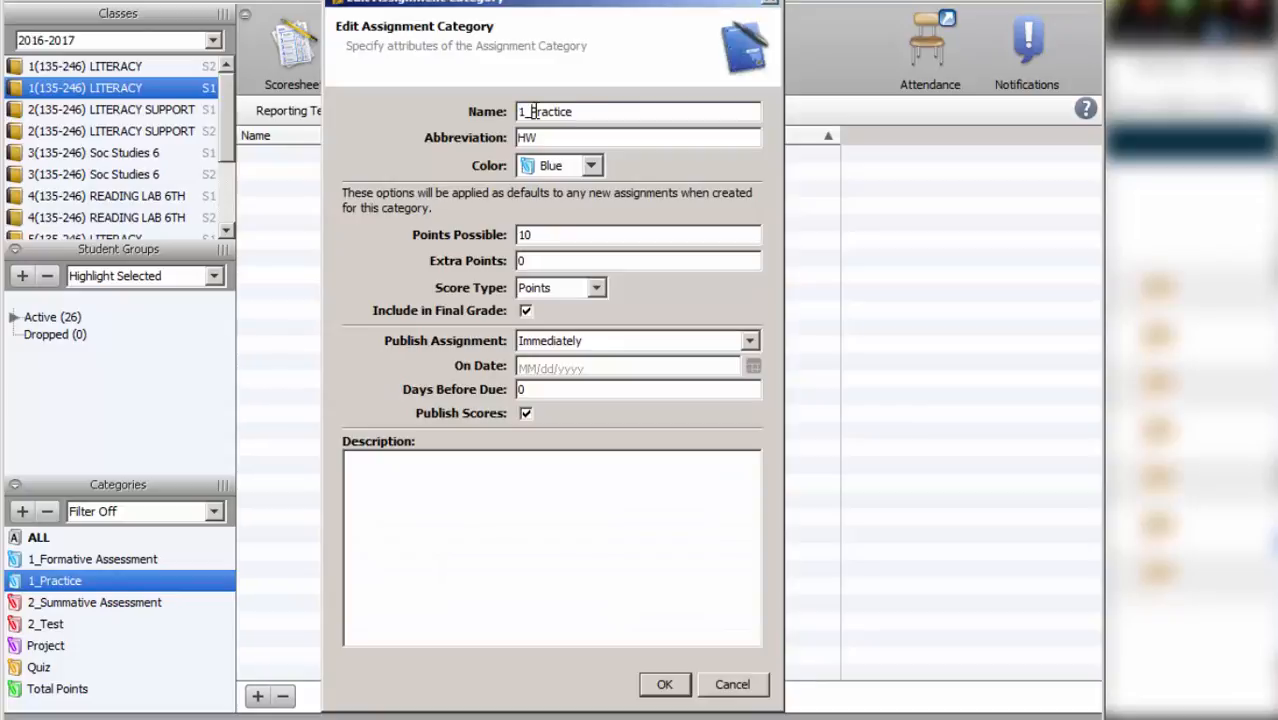
pyautogui.press('BackSpace')
pyautogui.press('BackSpace')
pyautogui.click(590, 166)
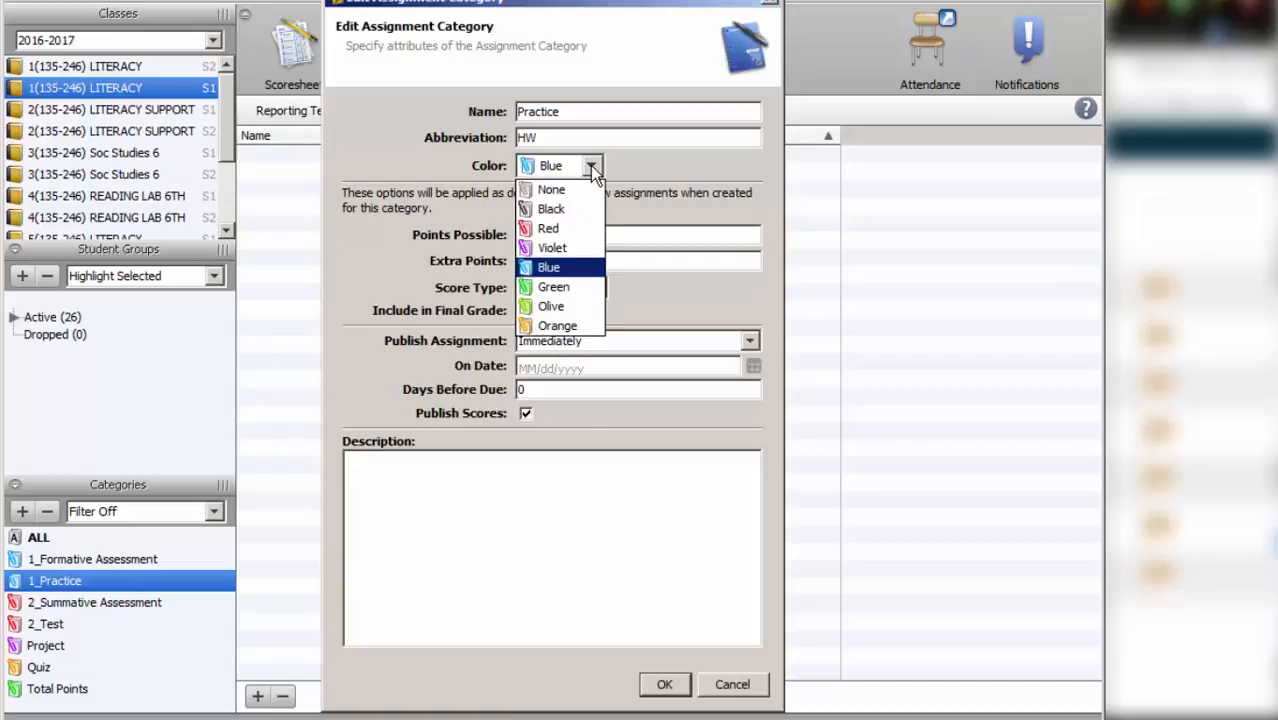
pyautogui.click(588, 186)
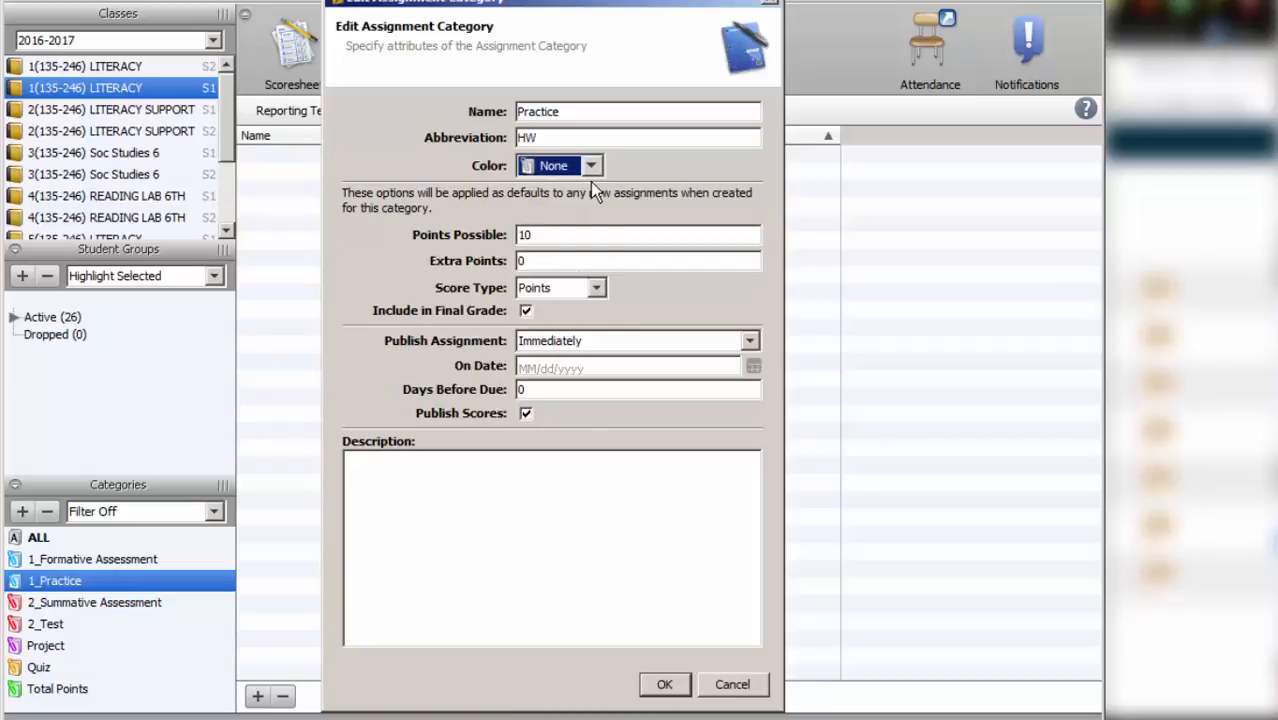
pyautogui.click(665, 686)
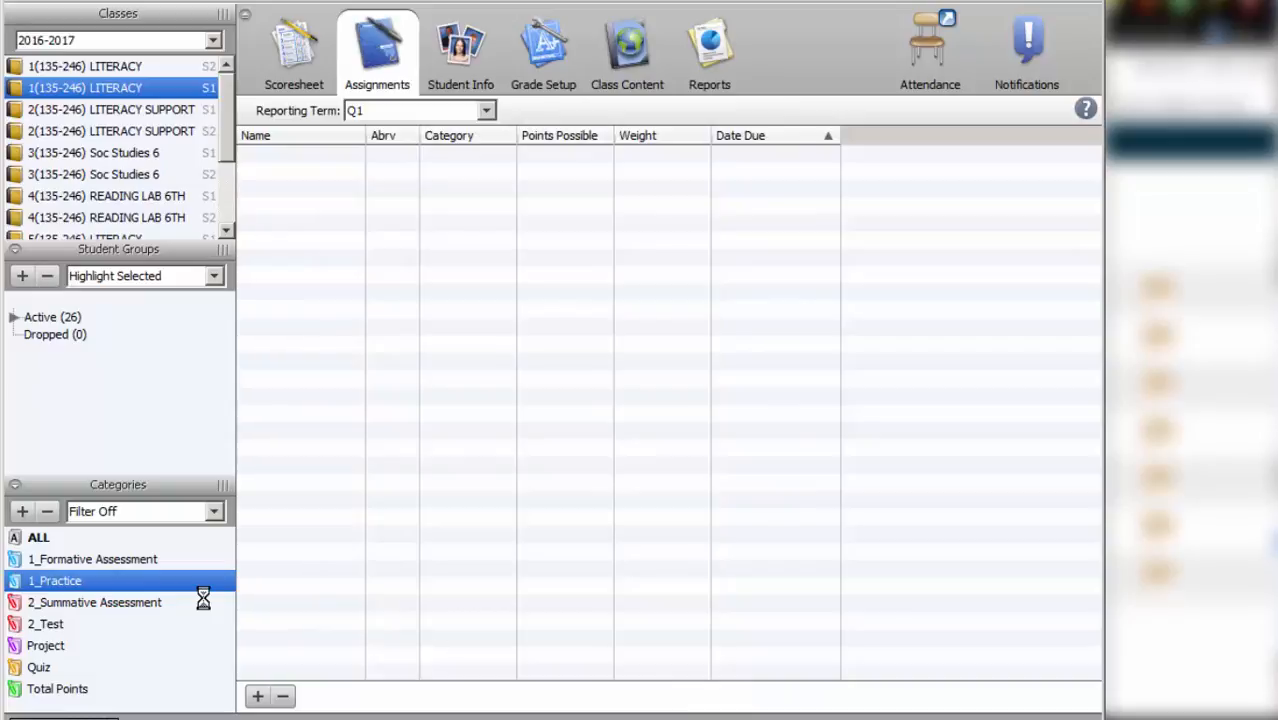
# Step: Rename the 2_Test category as Test and set its color to None
pyautogui.click(104, 603)
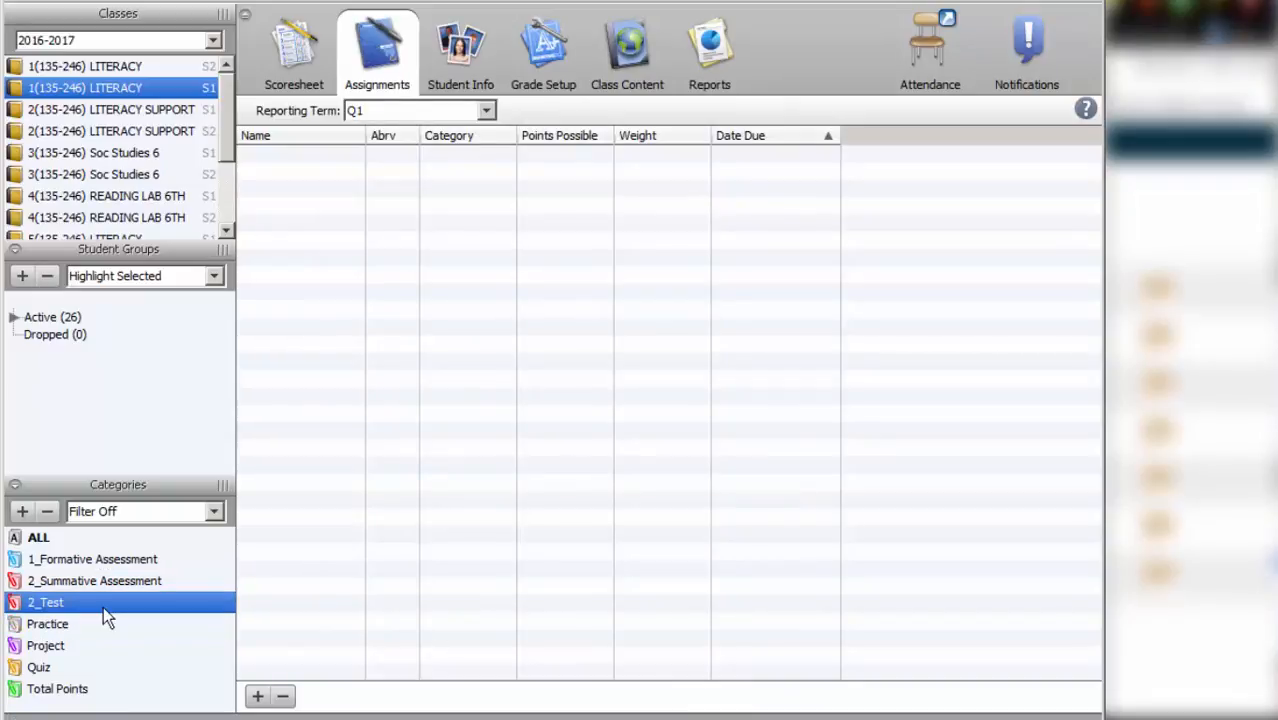
pyautogui.rightClick(103, 606)
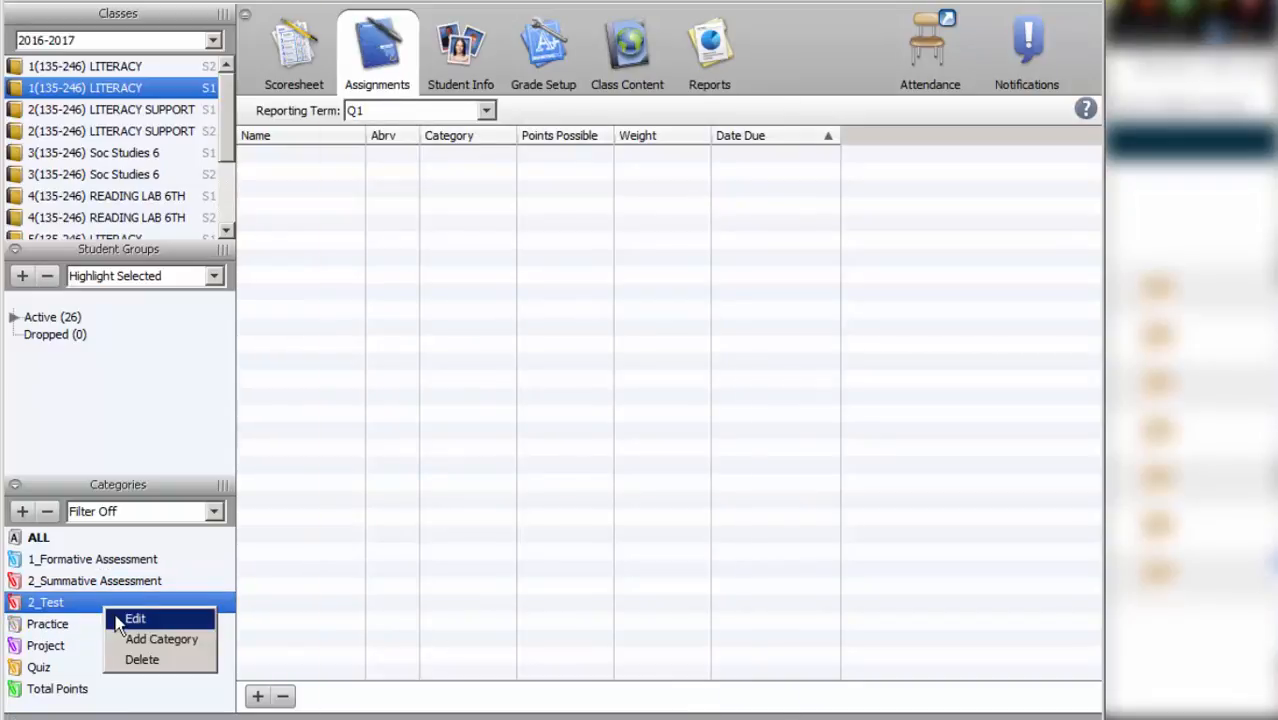
pyautogui.click(135, 619)
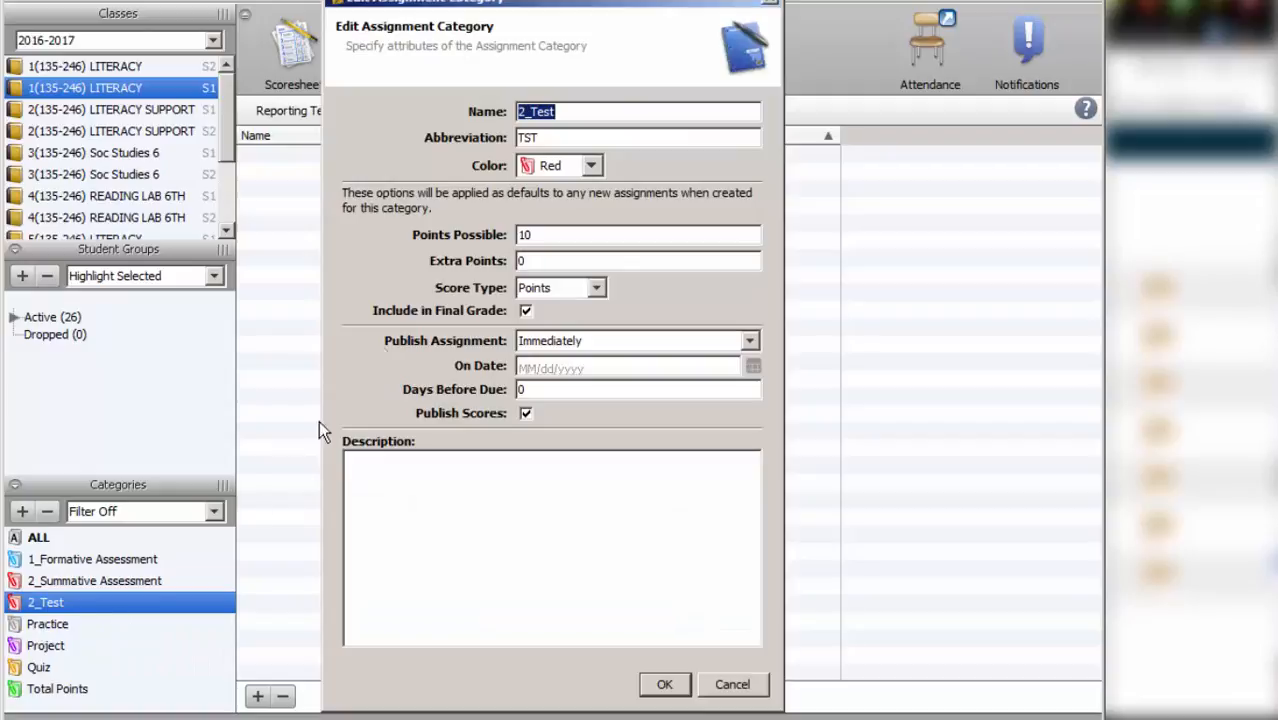
pyautogui.click(536, 113)
pyautogui.press('BackSpace')
pyautogui.press('BackSpace')
pyautogui.click(590, 166)
pyautogui.click(585, 186)
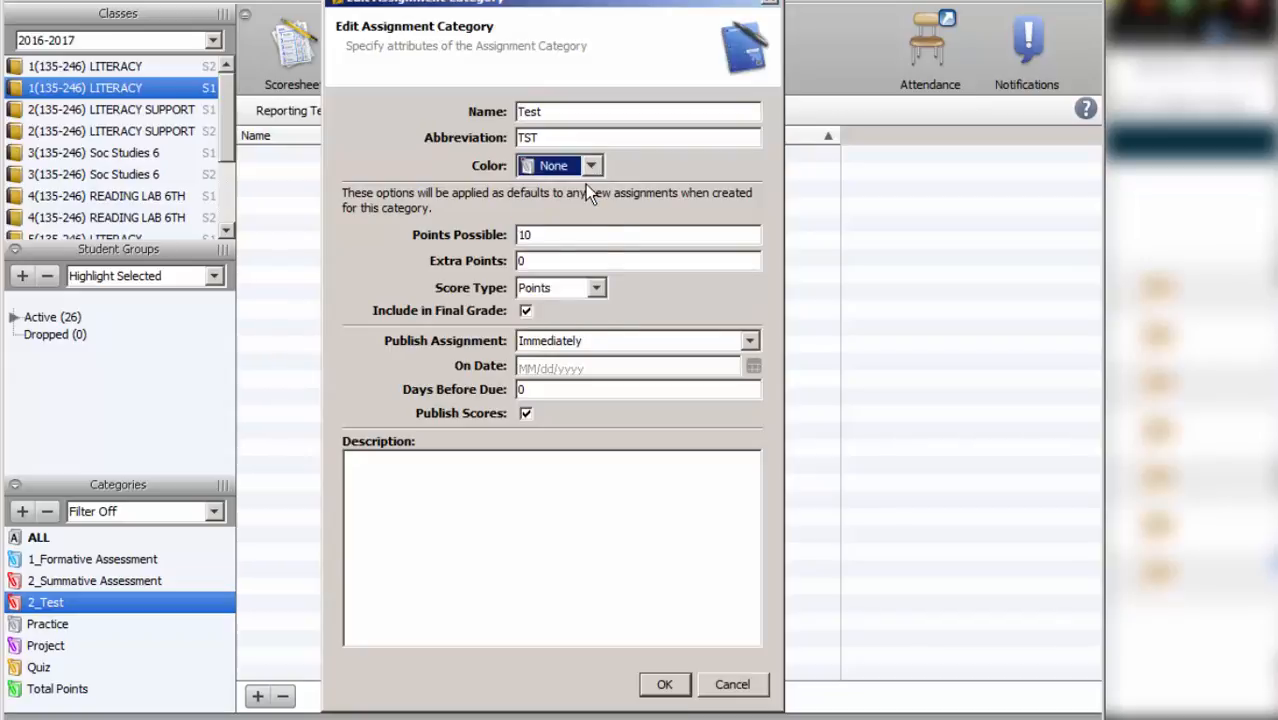
pyautogui.click(664, 684)
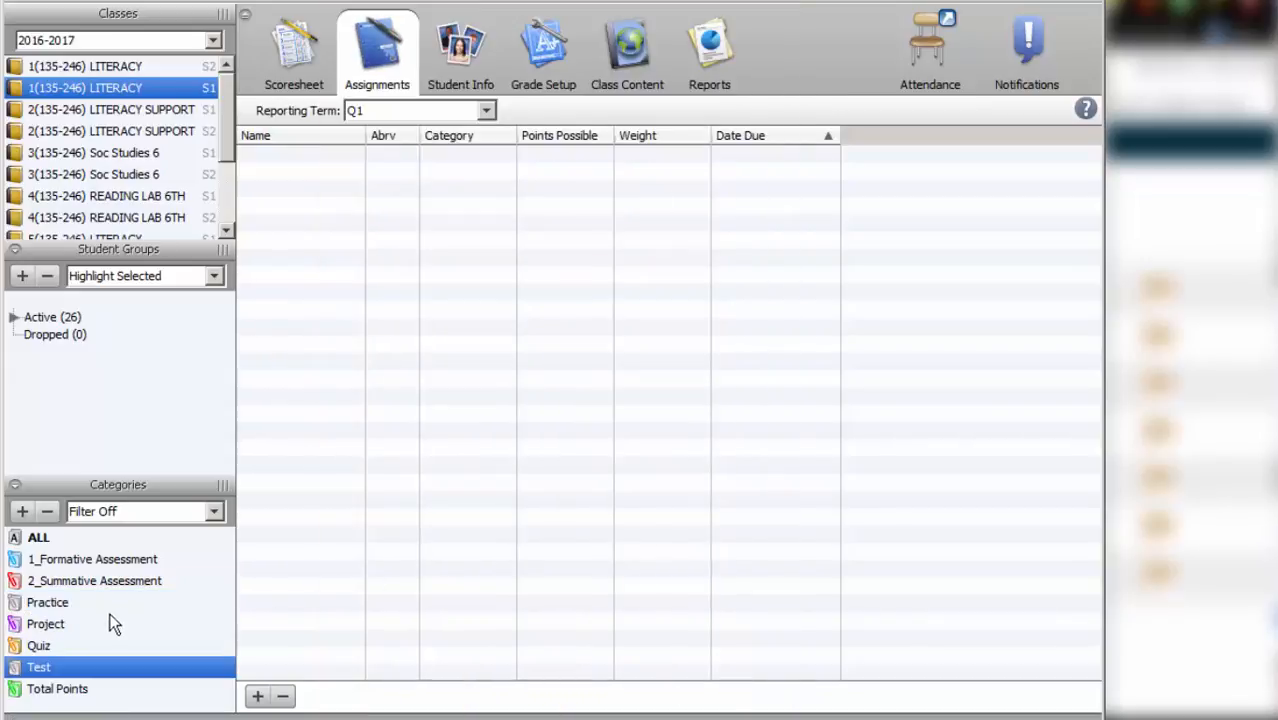
# Step: Set the Project category's color to None
pyautogui.click(80, 621)
pyautogui.rightClick(80, 621)
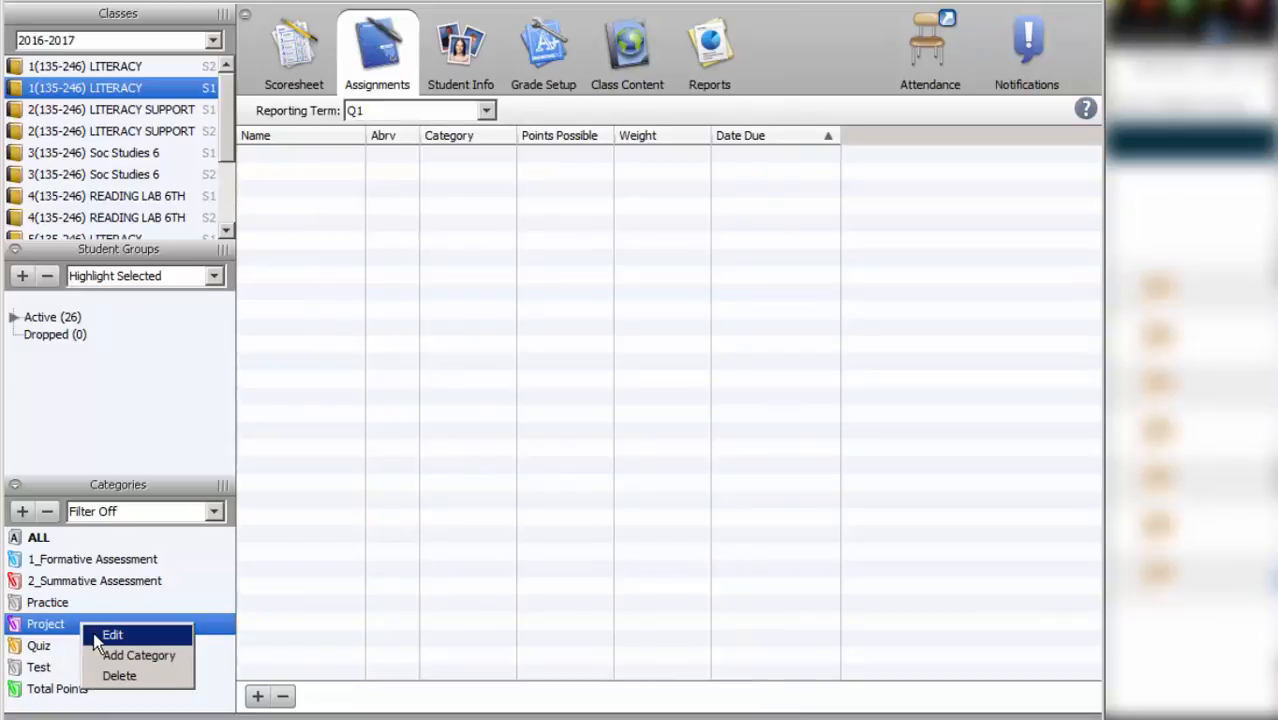
pyautogui.click(93, 632)
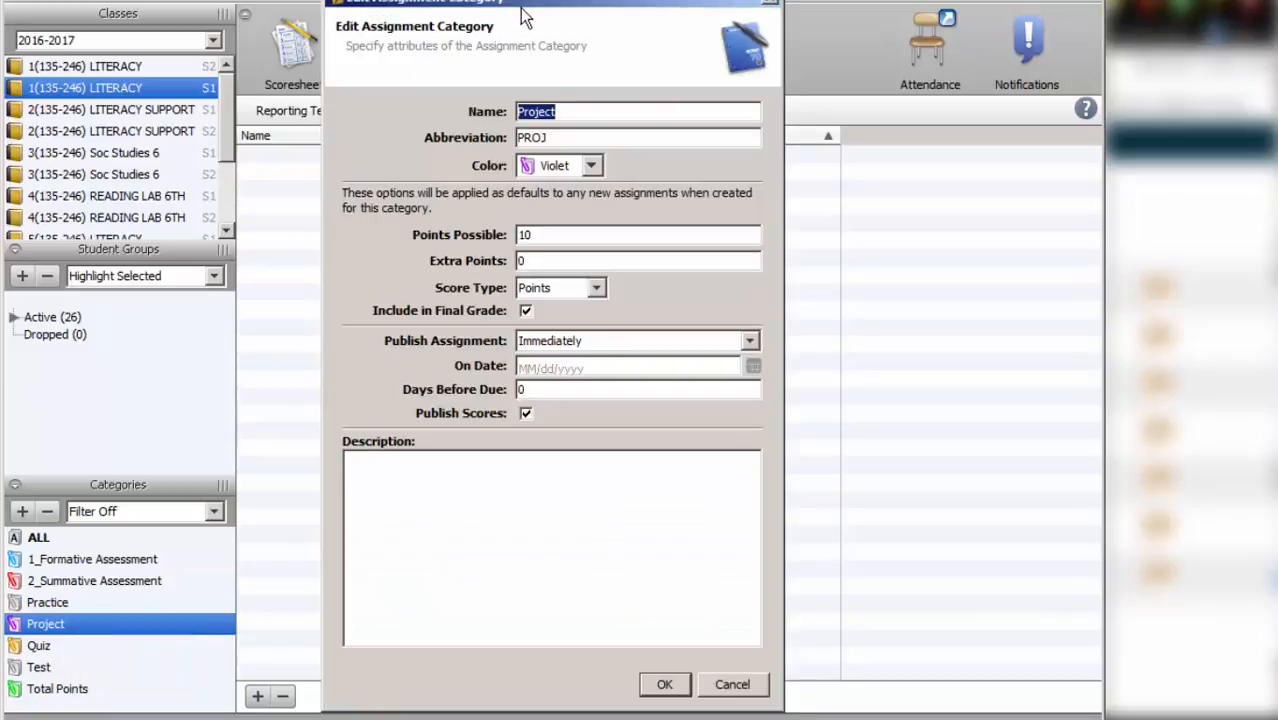
pyautogui.click(598, 171)
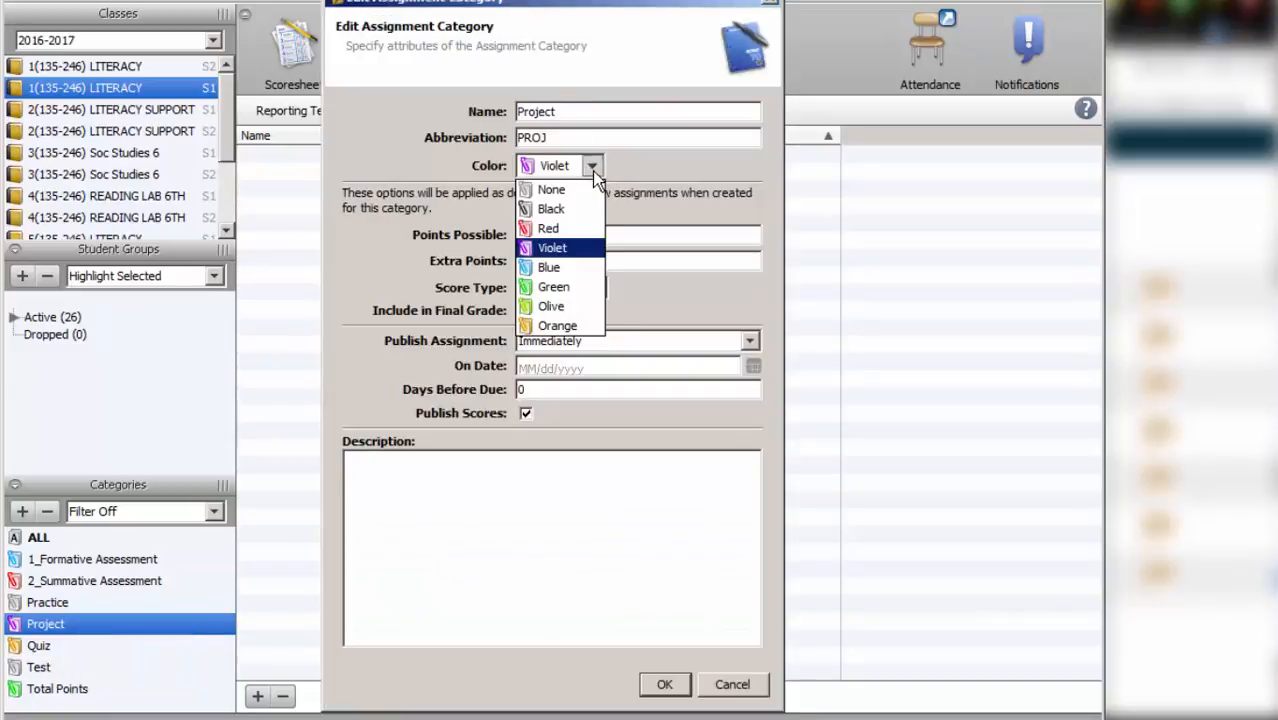
pyautogui.click(588, 190)
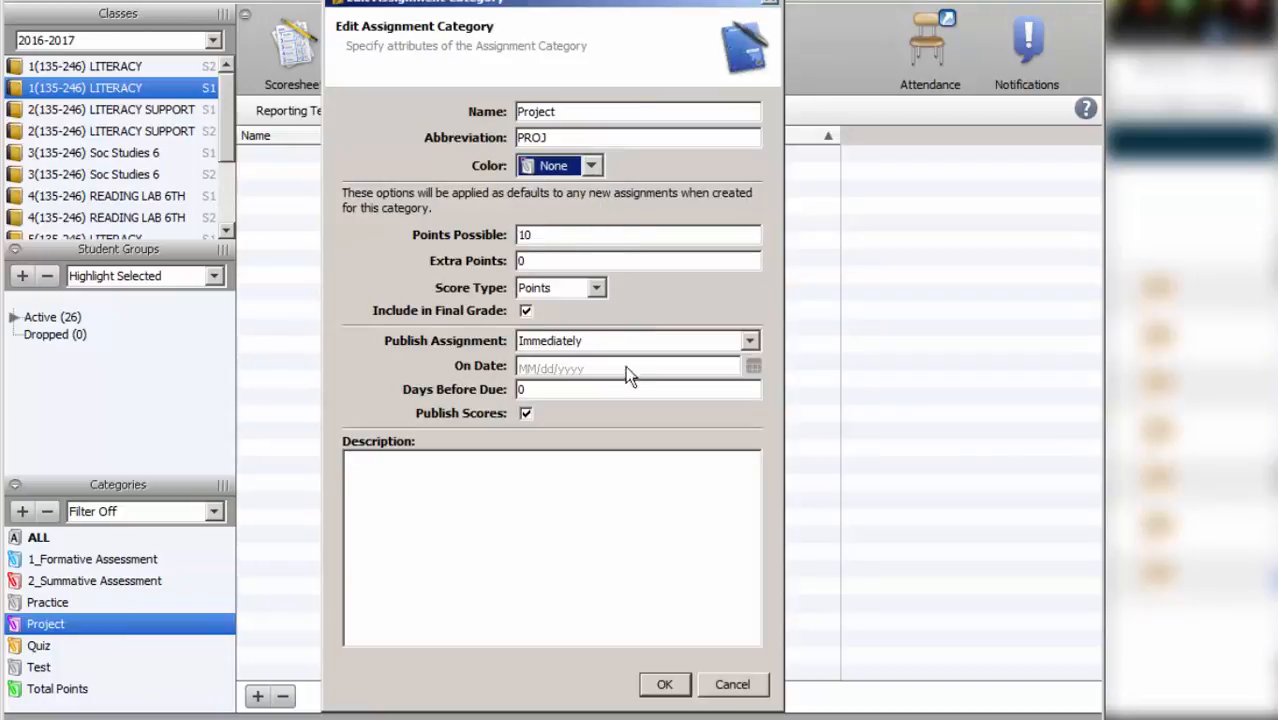
pyautogui.click(667, 685)
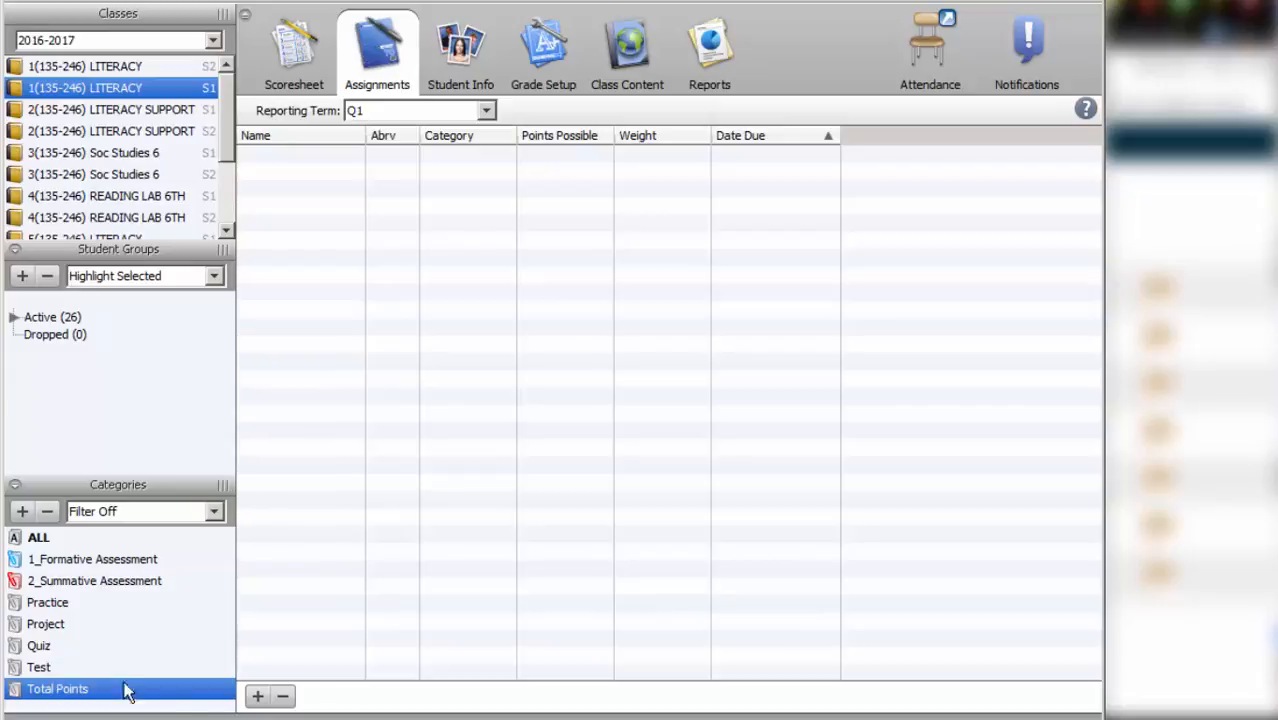
# Step: Start a new assignment and open its category choices to check the order in which the categories are listed
pyautogui.click(258, 697)
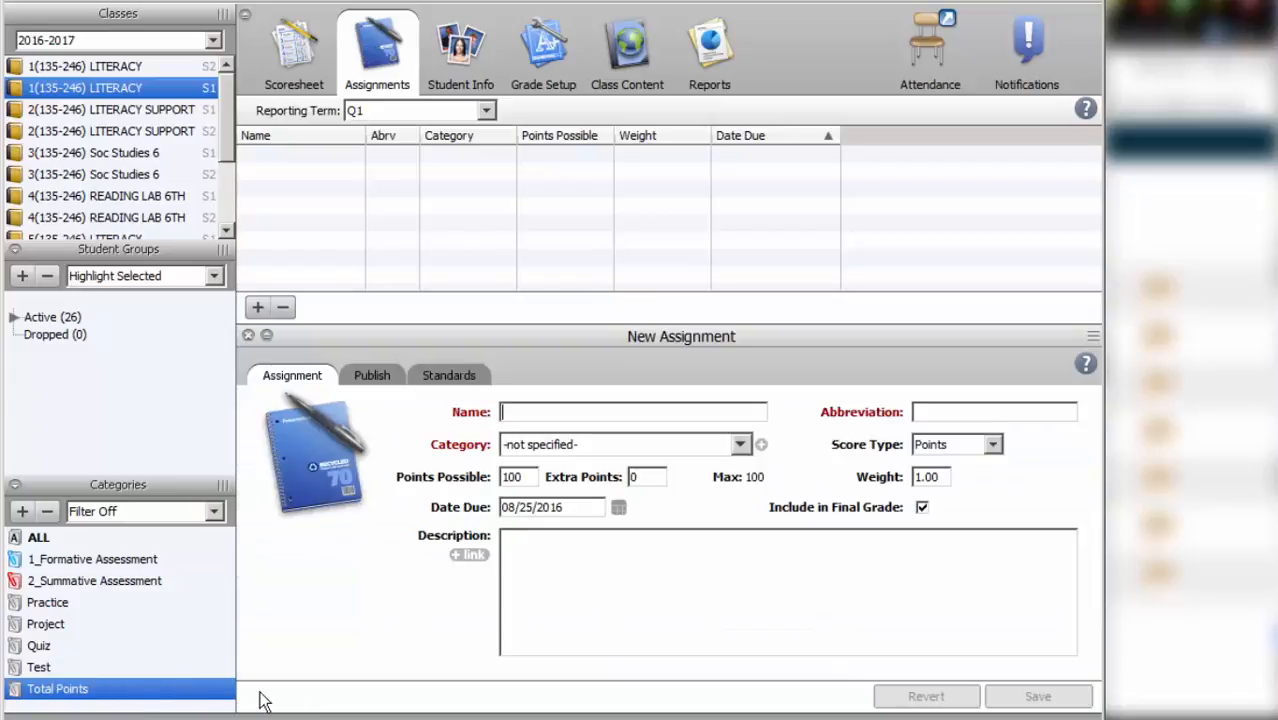
pyautogui.click(651, 446)
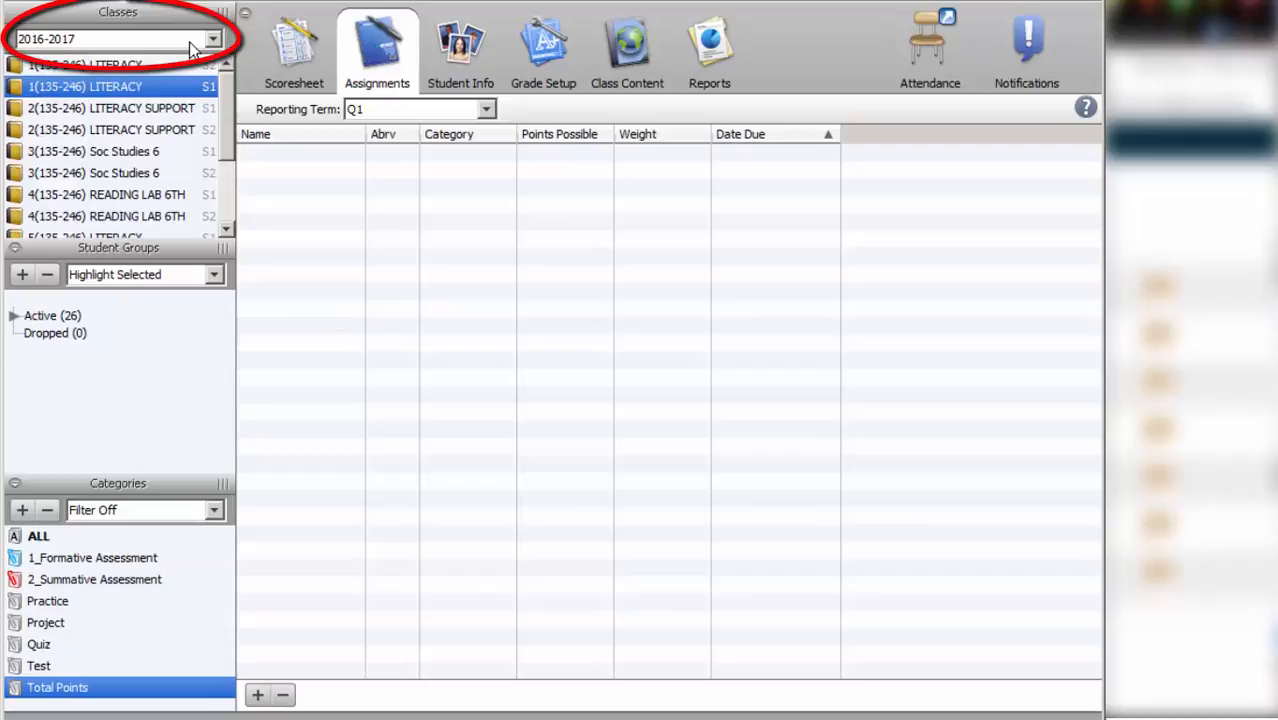
# Step: Limit the class list to Semester 1 of the 2016-2017 school year
pyautogui.click(192, 44)
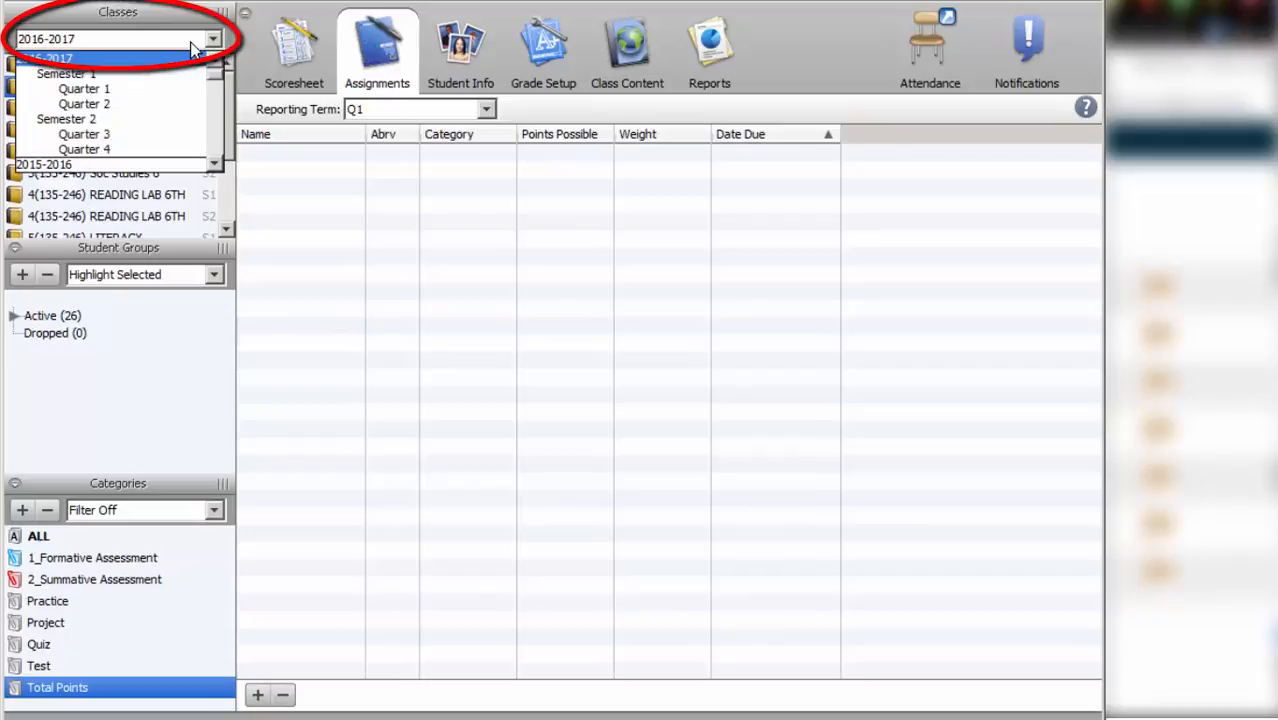
pyautogui.click(190, 74)
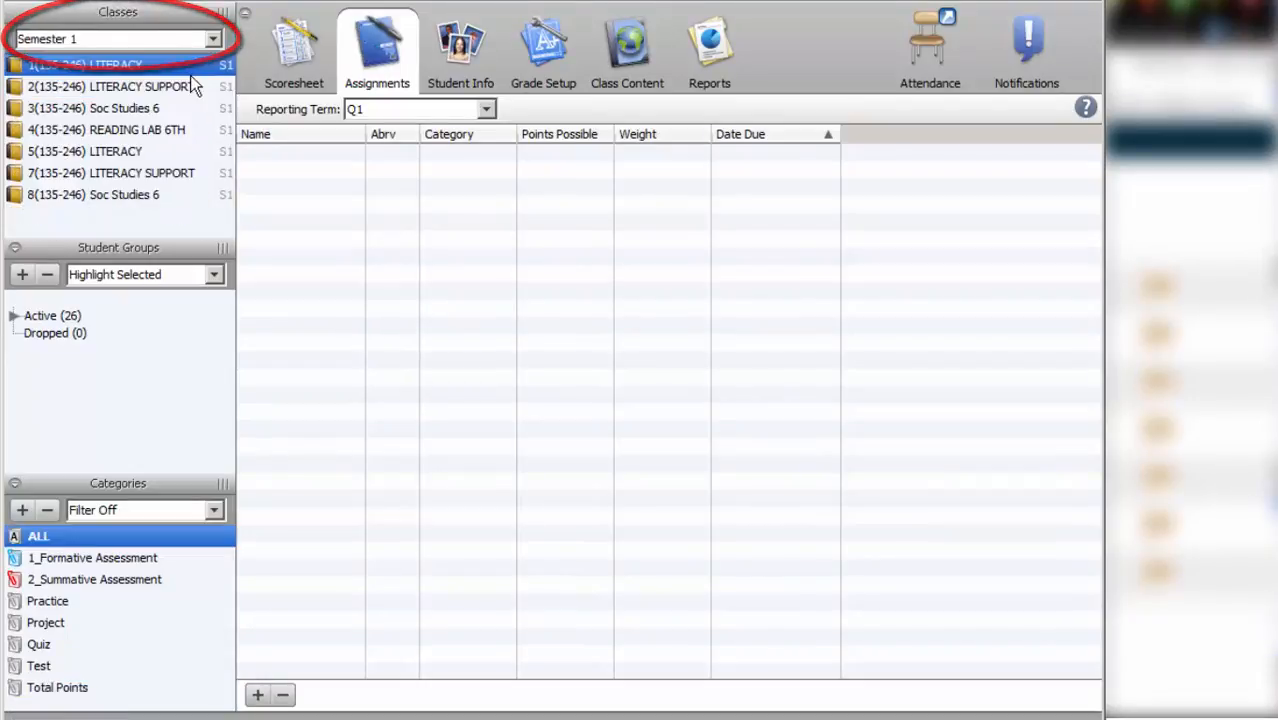